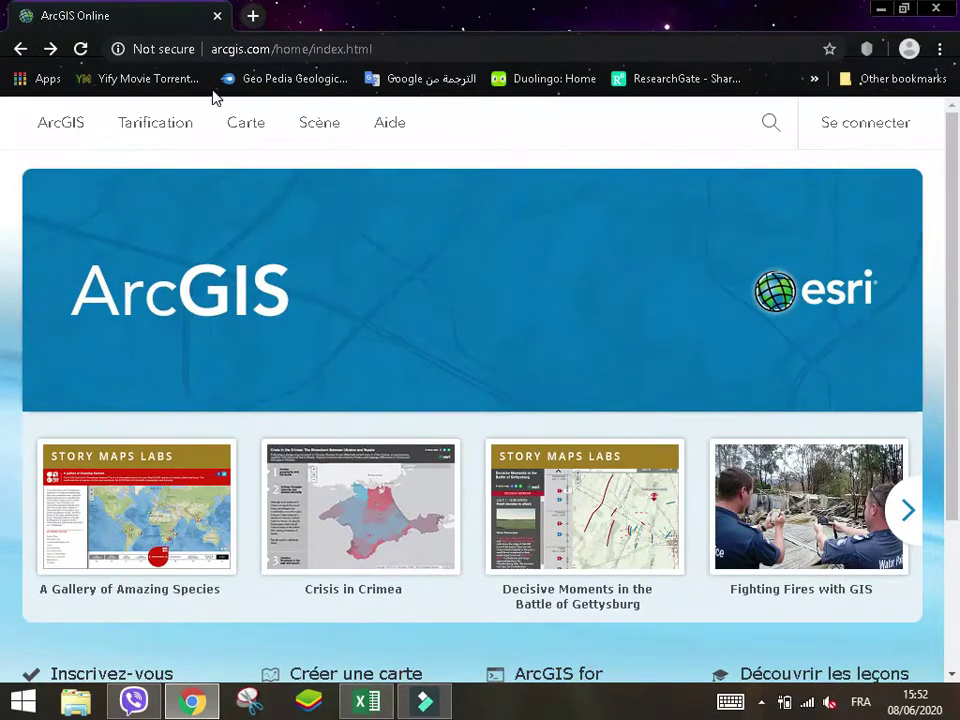
- Sign in to ArcGIS Online with a Google account and check the signed-in profile
drag(213, 47, 270, 48)
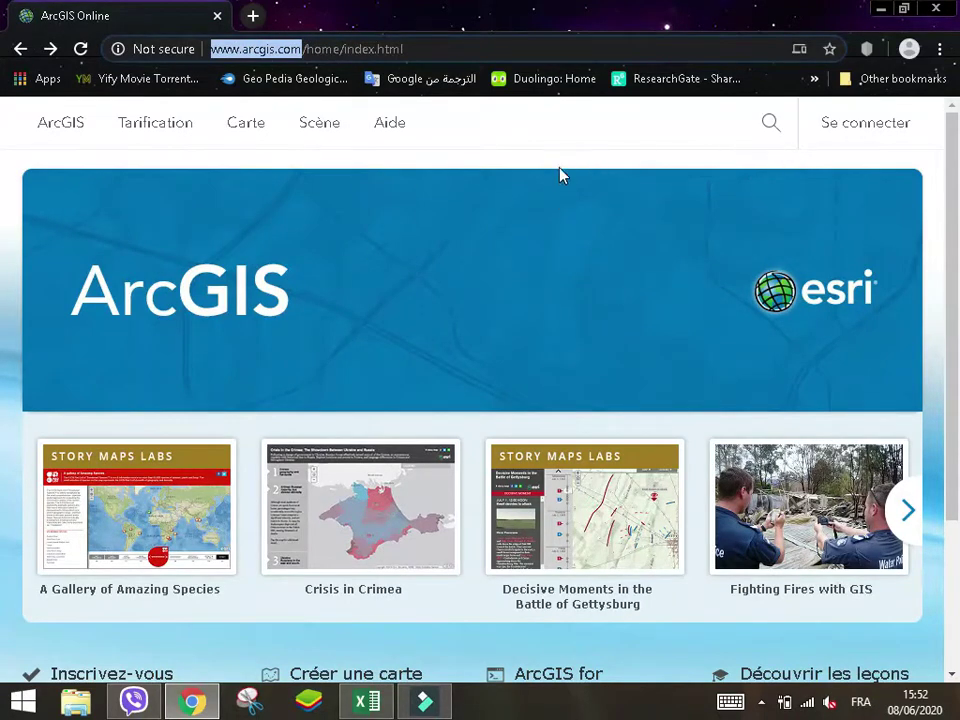
click(857, 120)
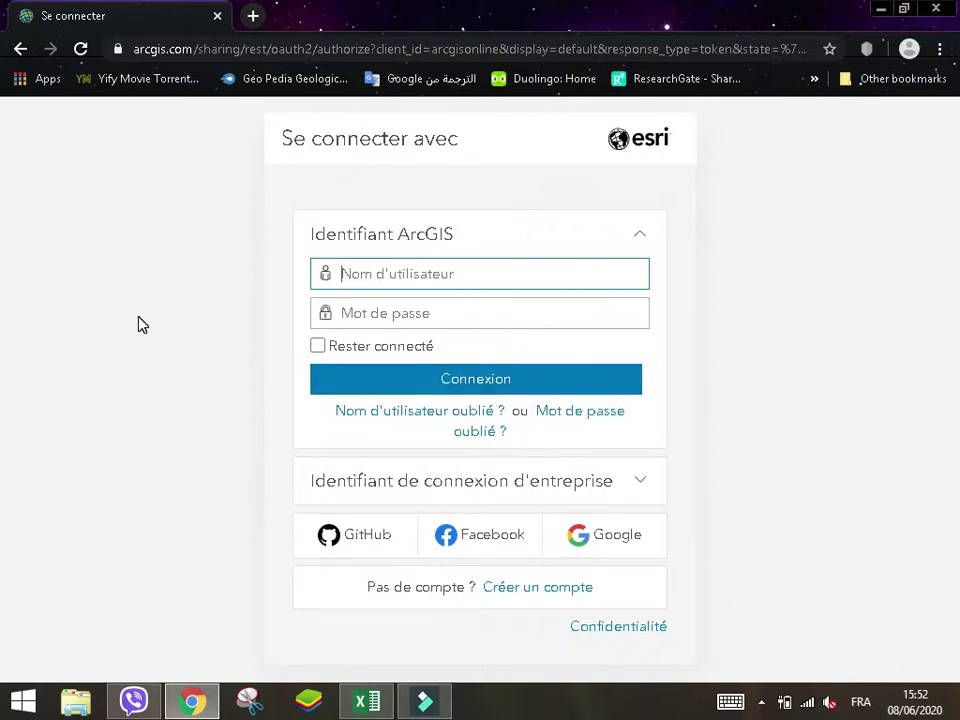
click(604, 548)
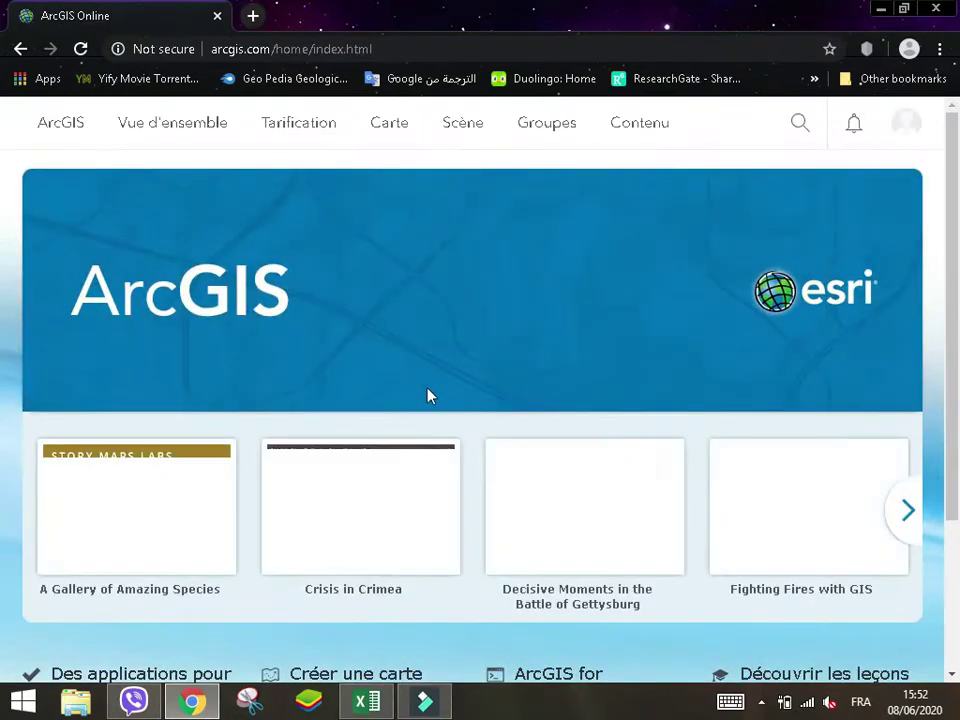
click(910, 126)
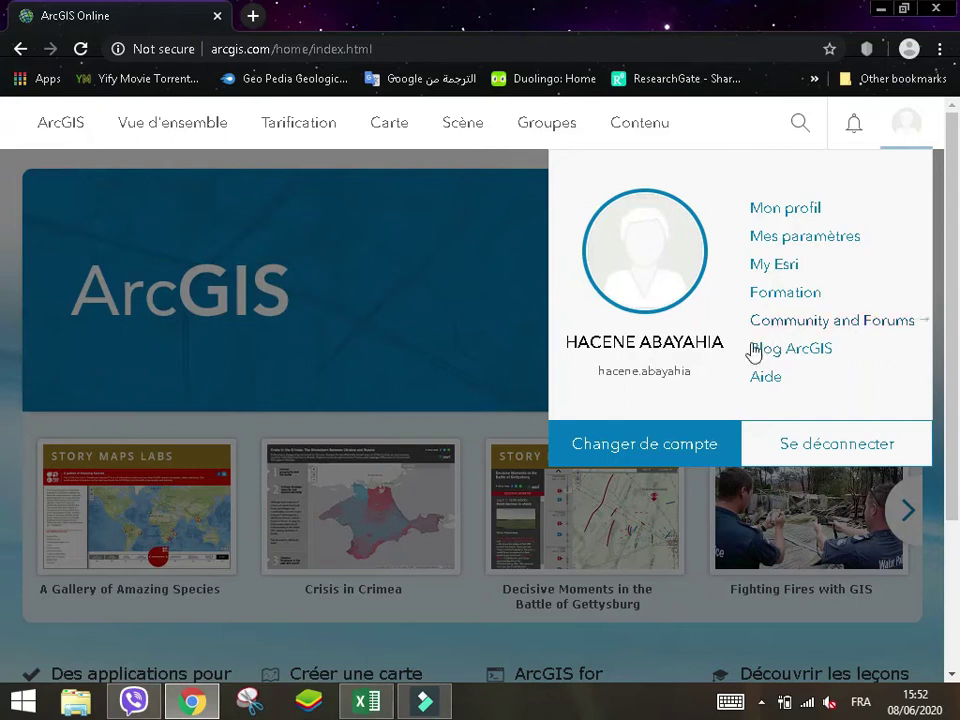
click(906, 128)
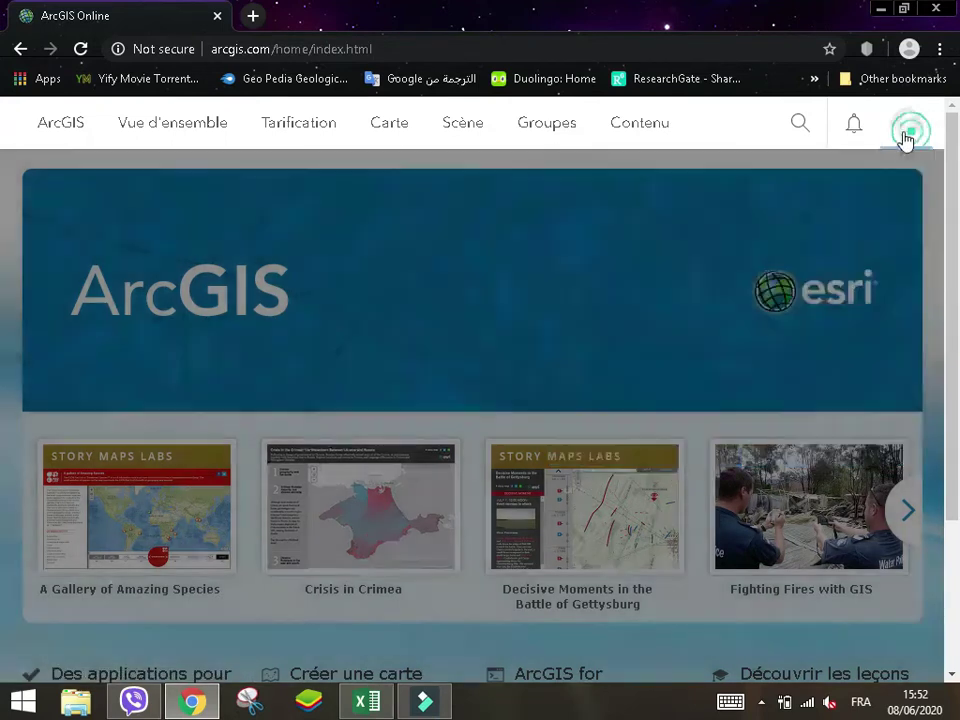
- Create a new web map from the ArcGIS Online home page
scroll(514, 336, down, 2)
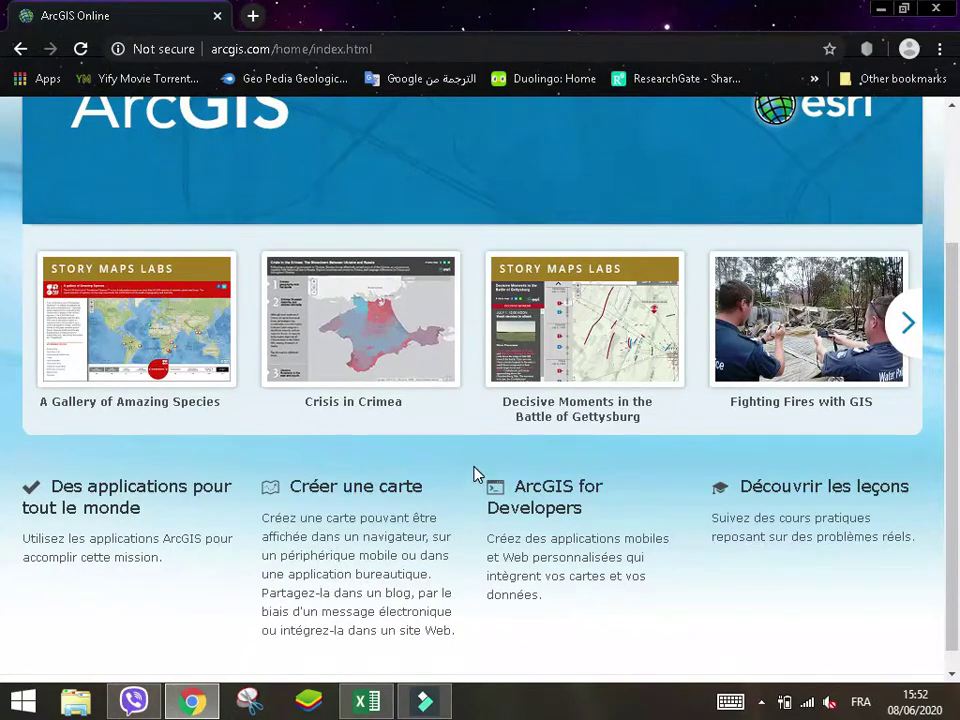
scroll(465, 478, down, 1)
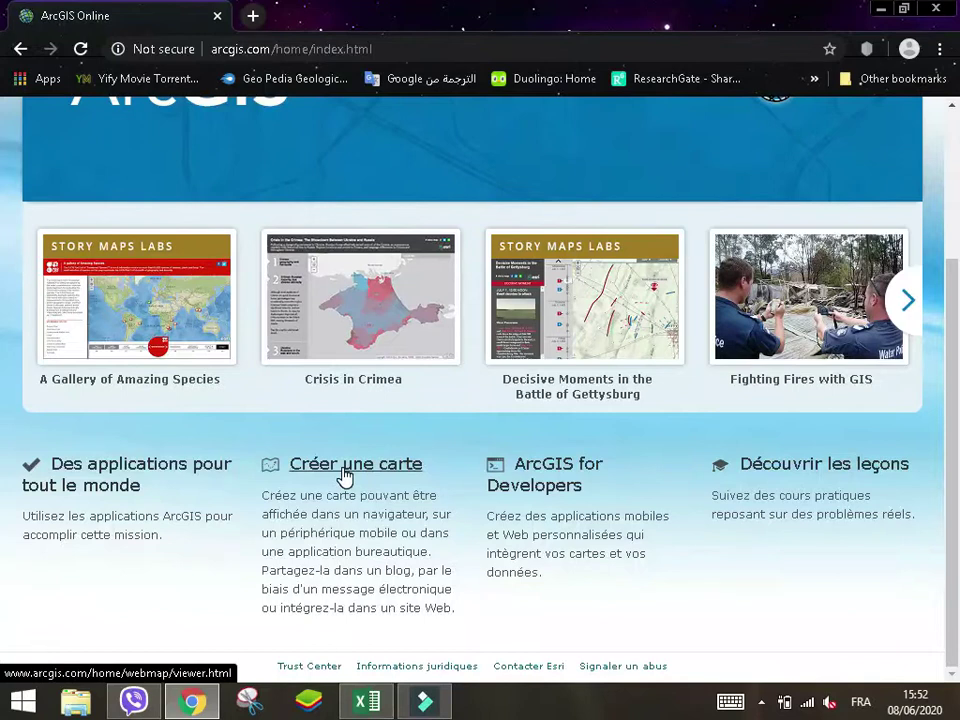
click(344, 466)
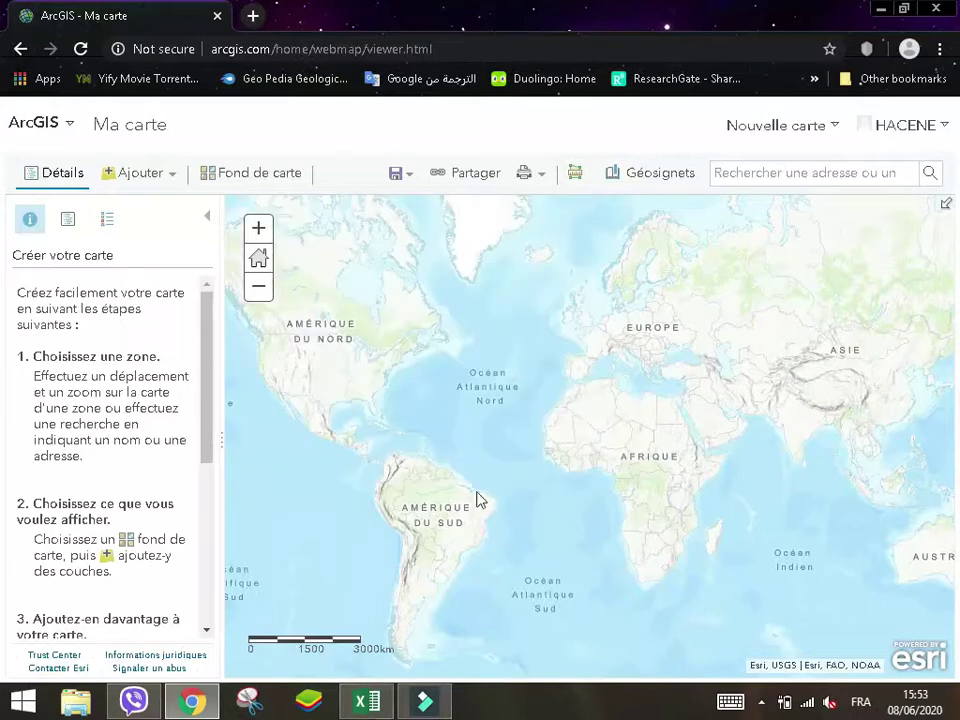
- Examine the map around Algeria and view its Contents and Legend, ending on the Contents list
drag(645, 465, 570, 474)
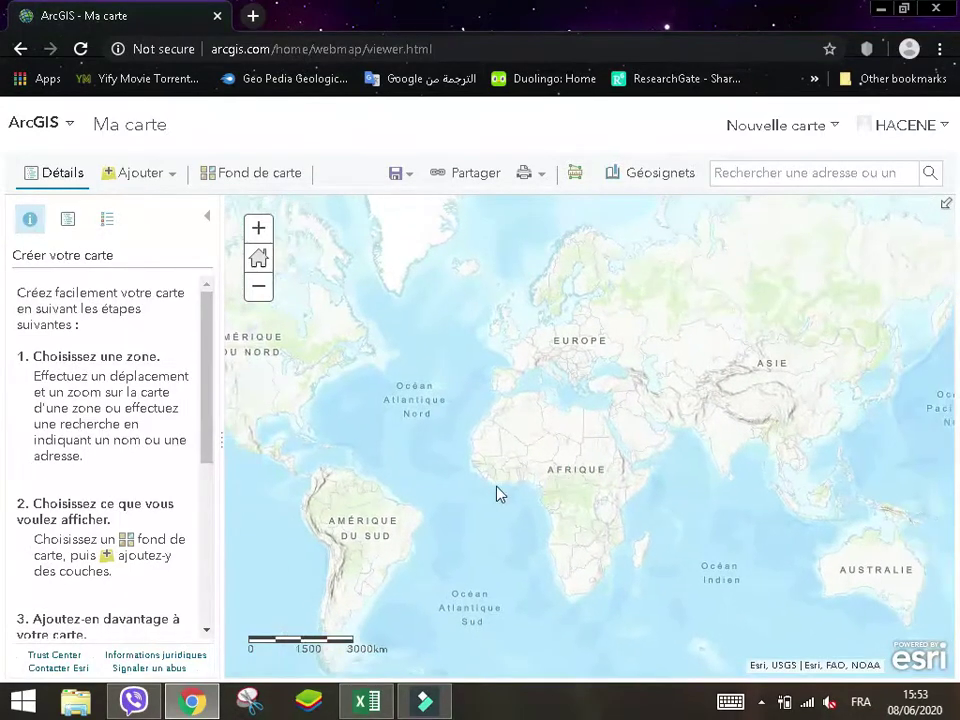
scroll(515, 455, up, 1)
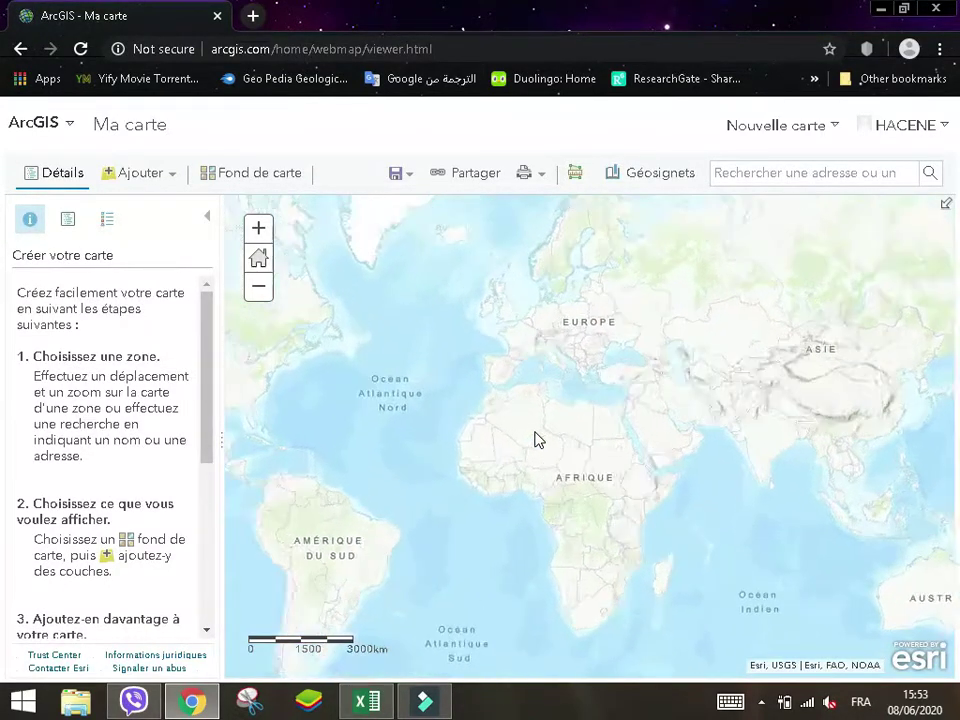
scroll(513, 451, up, 1)
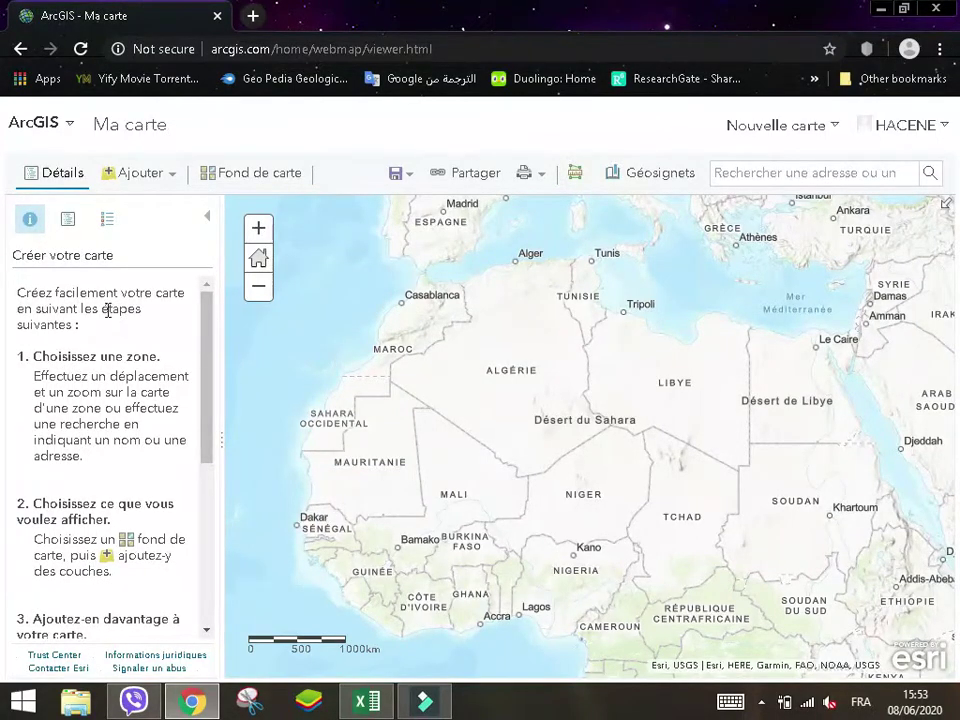
drag(206, 364, 193, 326)
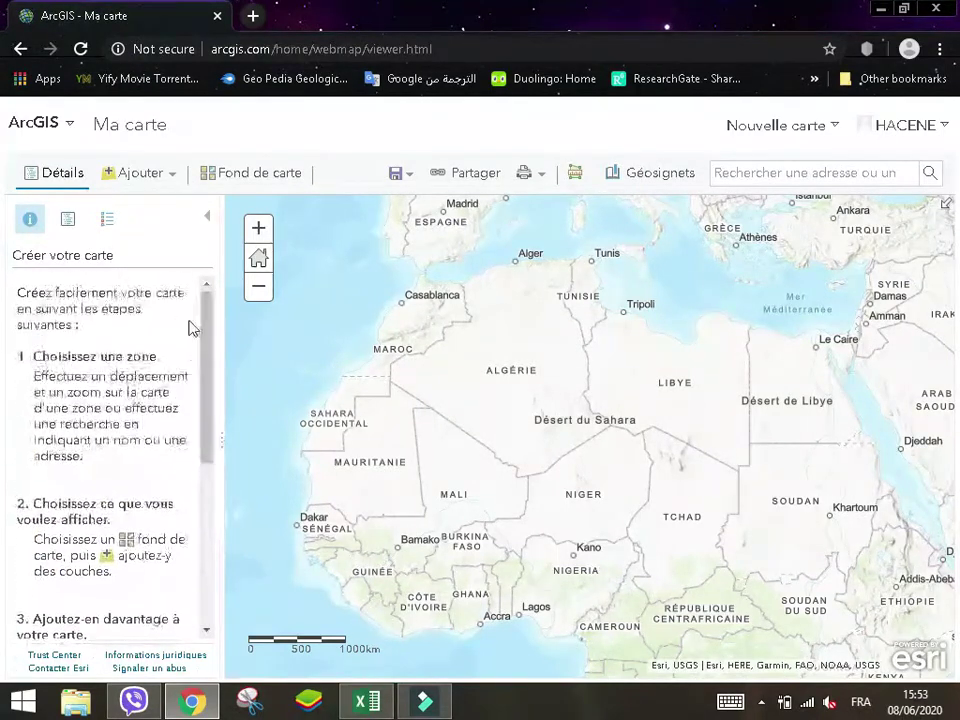
click(66, 219)
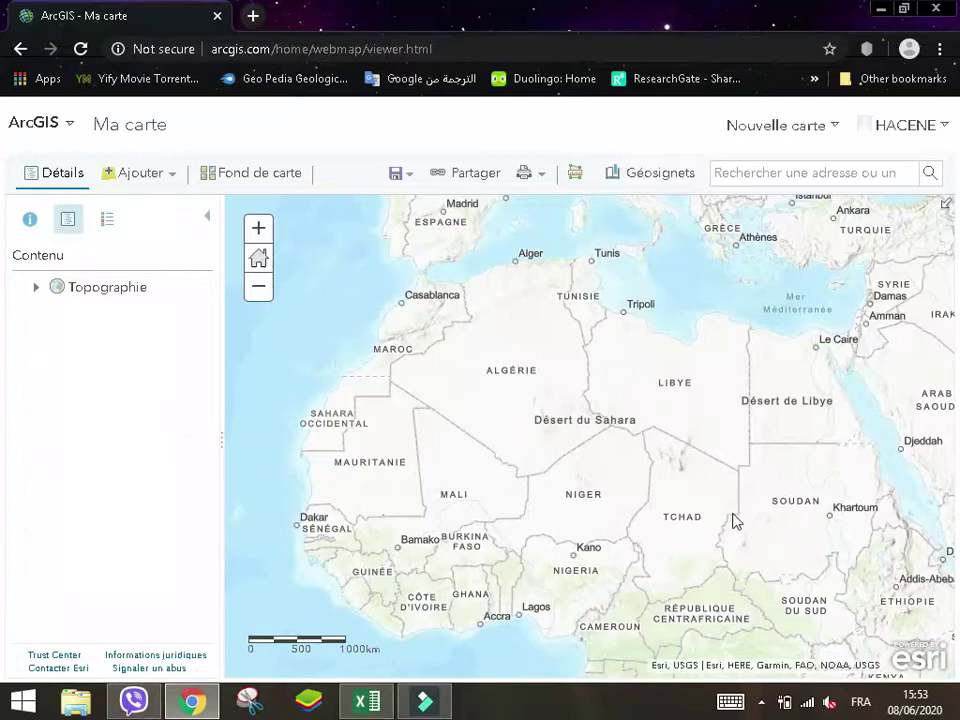
click(107, 219)
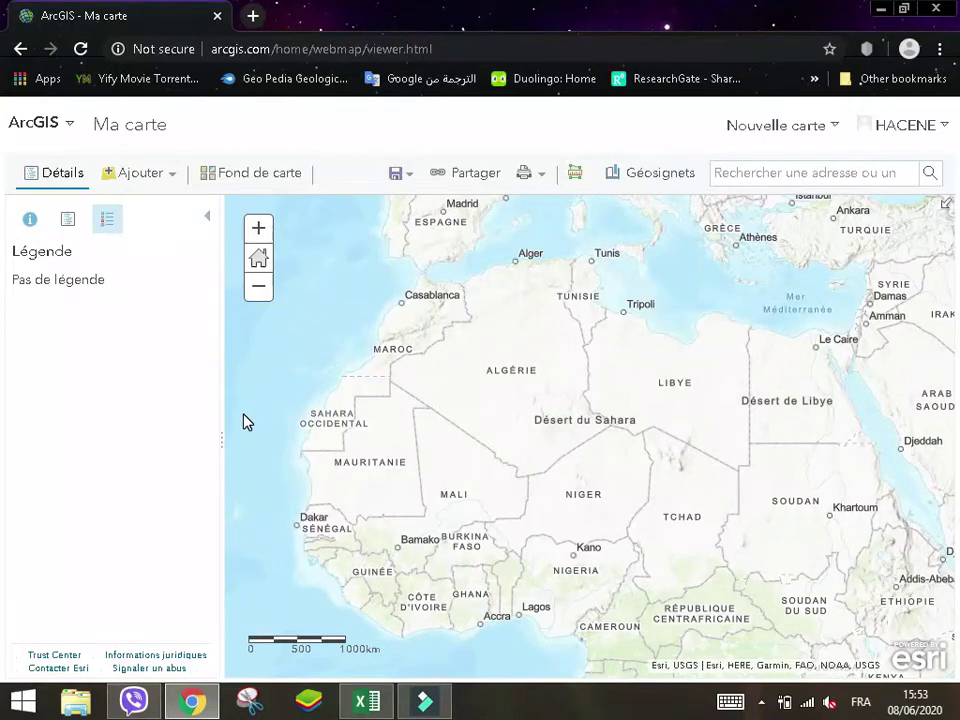
click(66, 219)
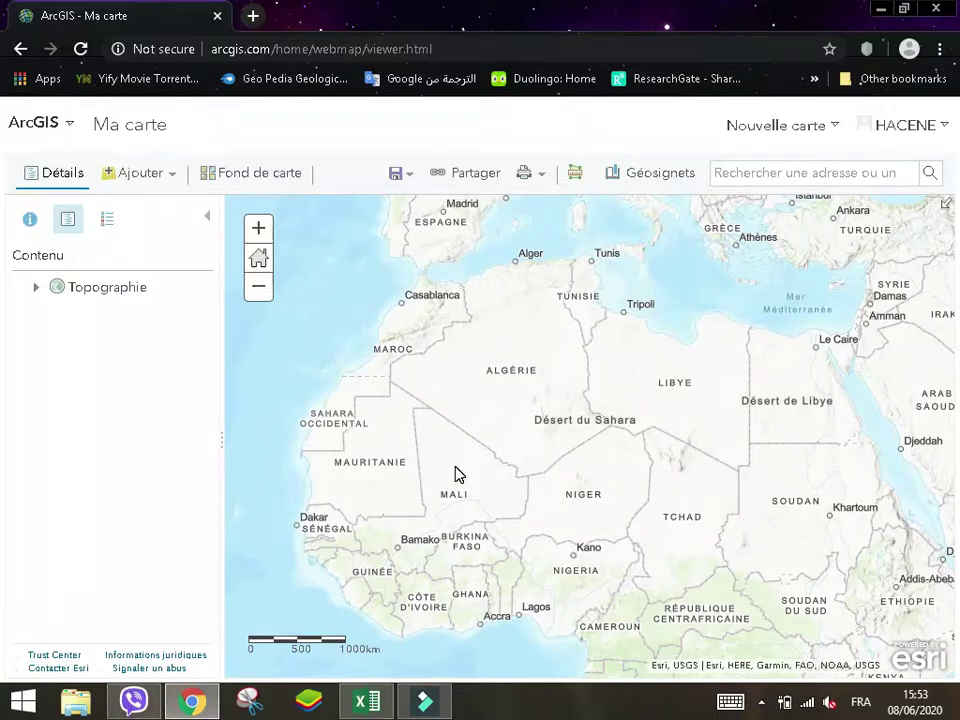
- Switch to Excel and review the Adress, infection and population columns for Ouargla, Alger and Oran
click(367, 700)
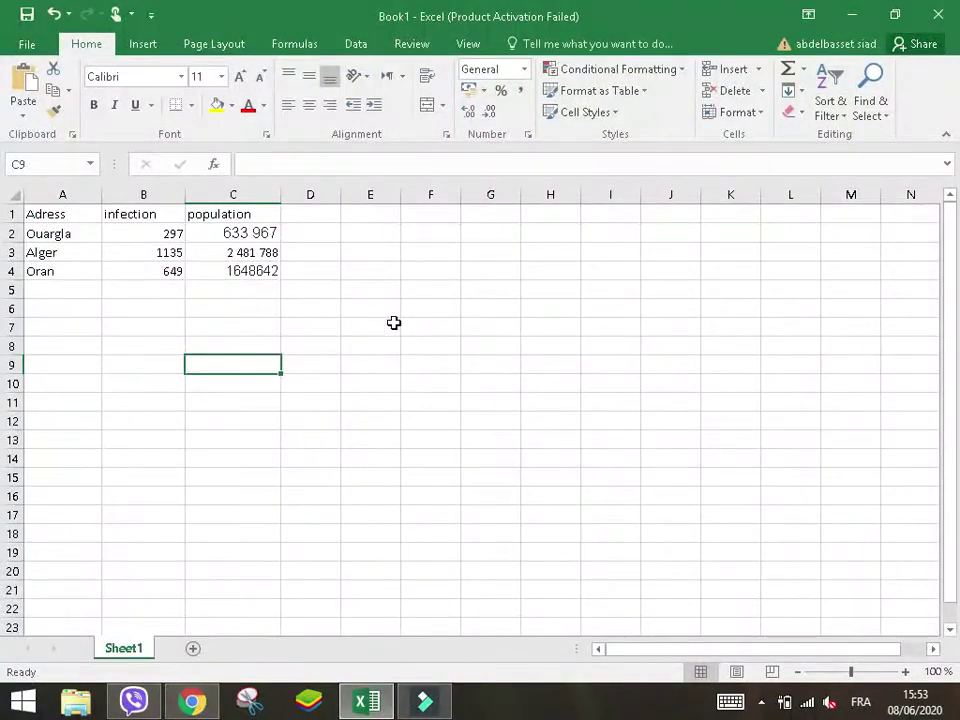
drag(51, 226, 51, 220)
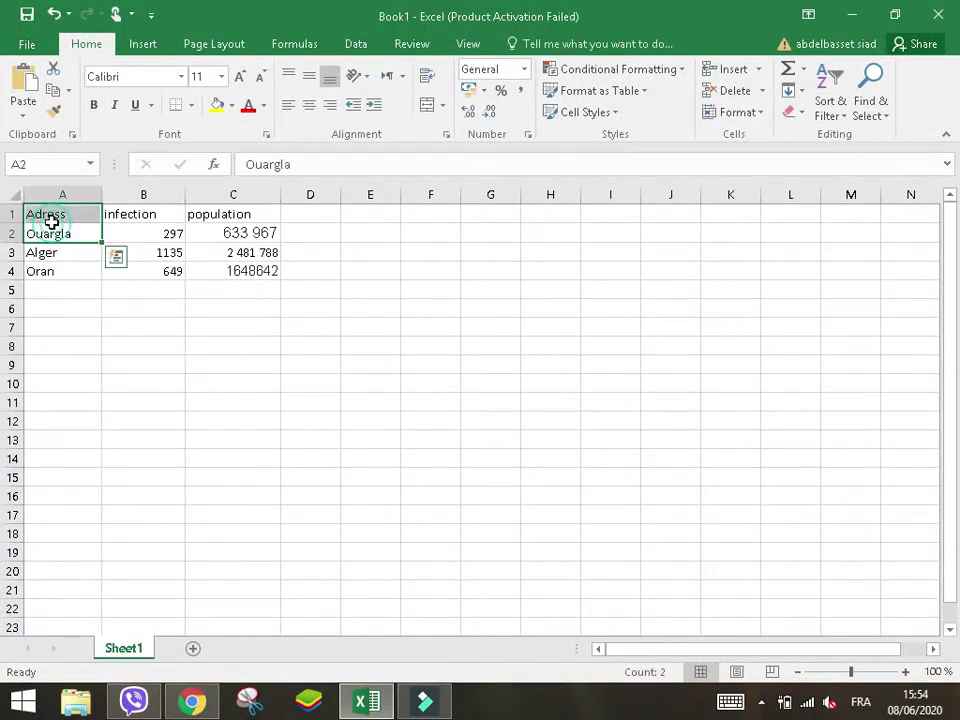
click(49, 285)
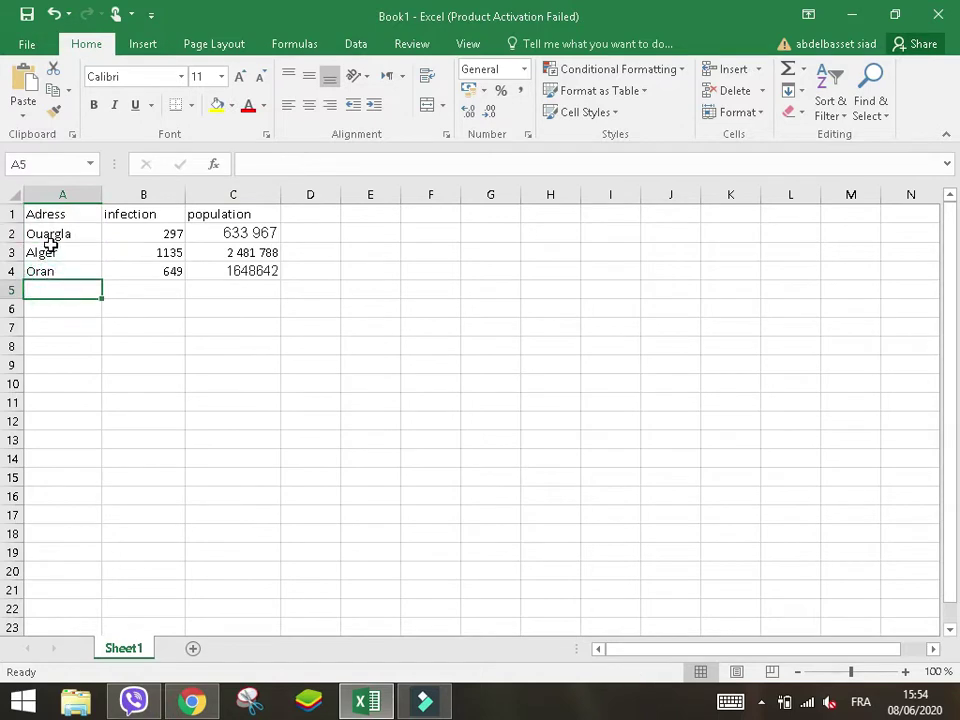
drag(51, 233, 45, 272)
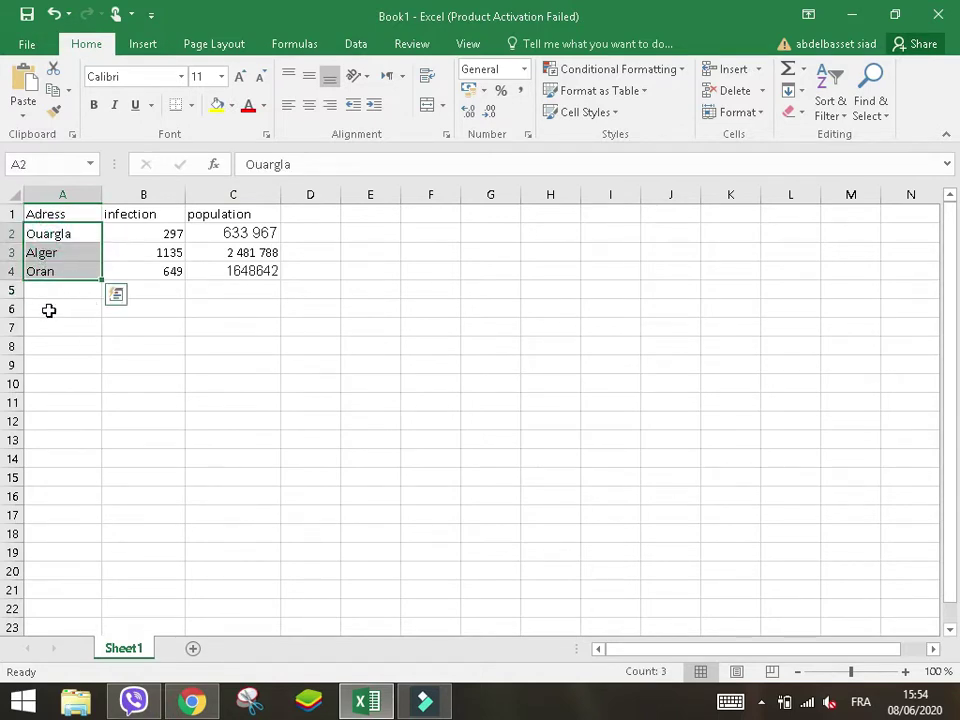
click(57, 235)
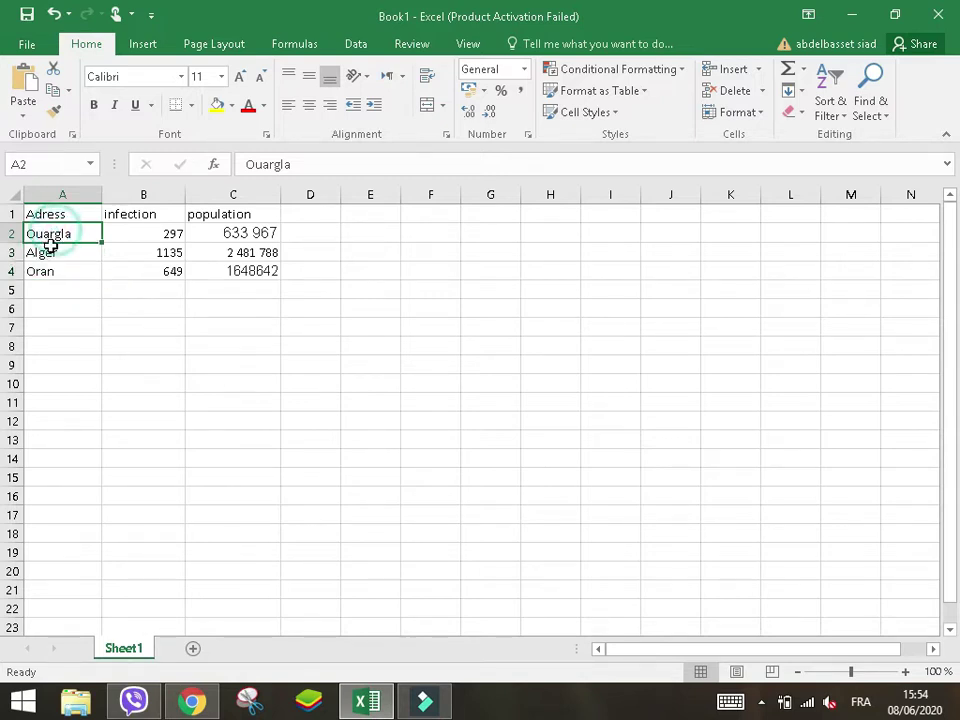
click(52, 250)
click(60, 272)
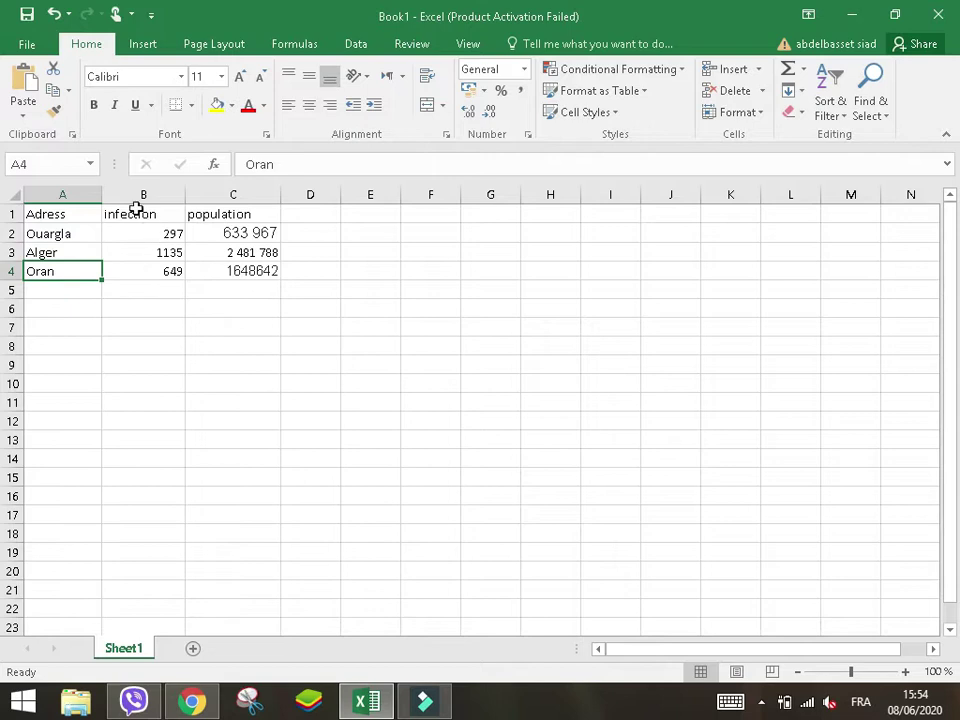
click(140, 217)
drag(145, 232, 141, 284)
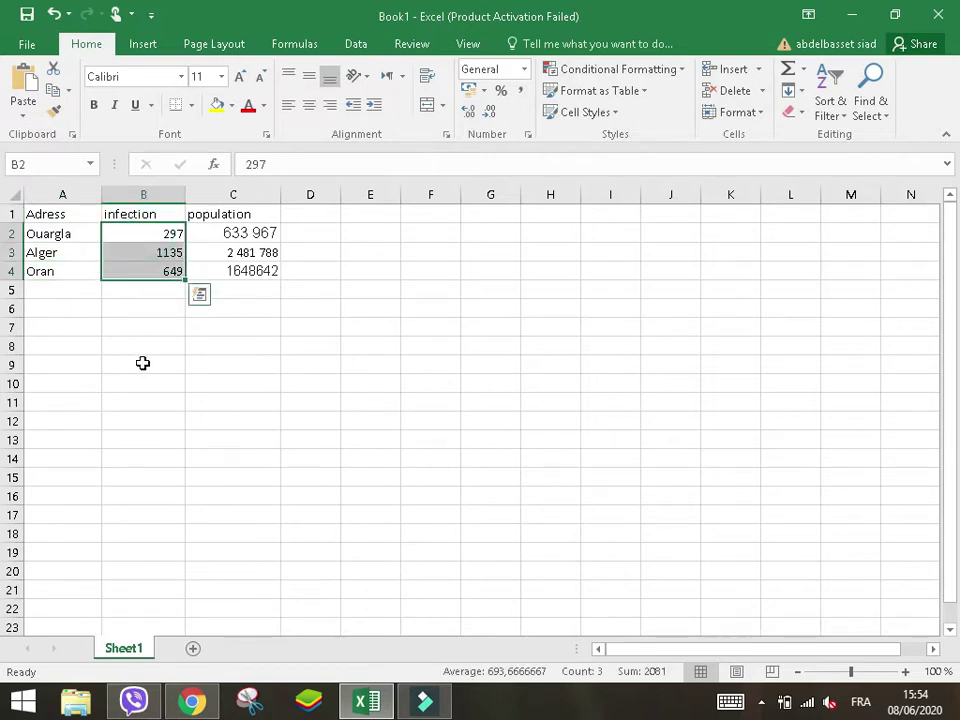
click(240, 216)
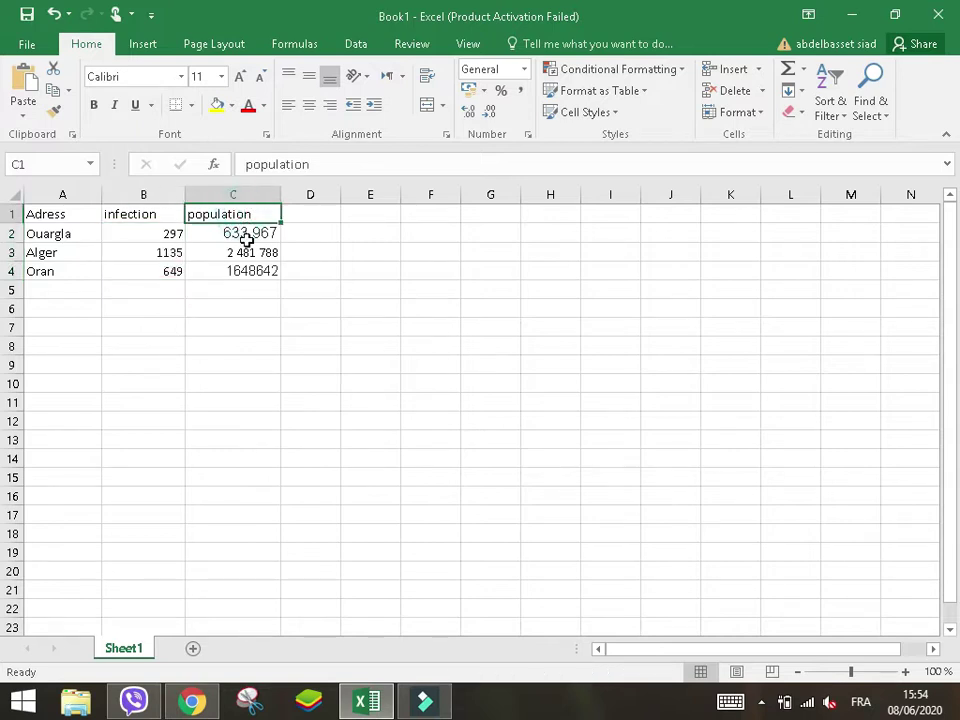
drag(242, 240, 238, 291)
click(205, 379)
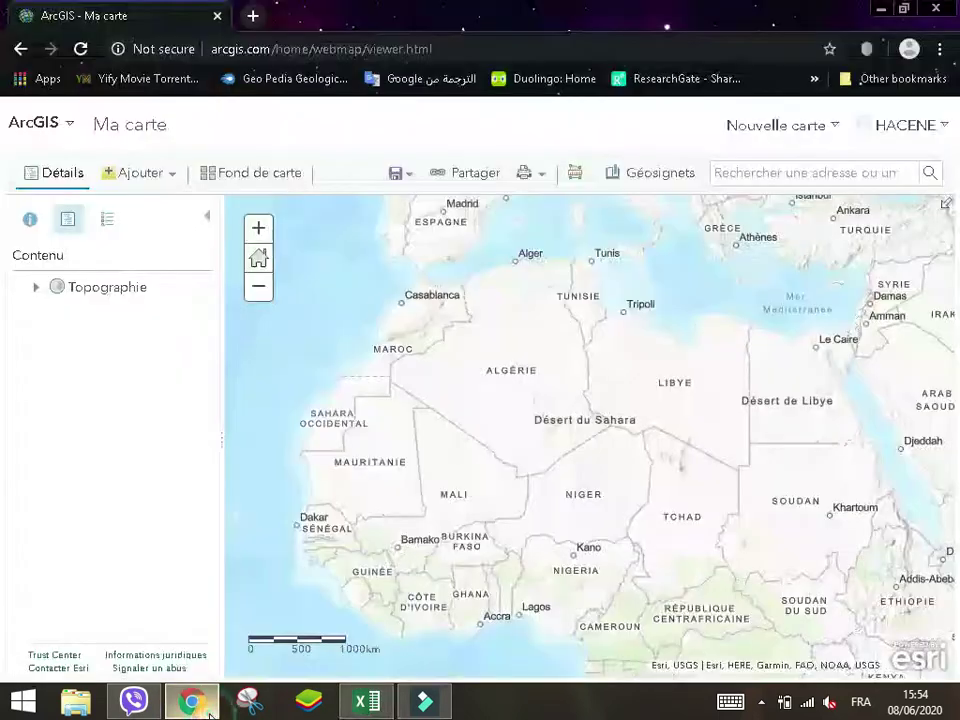
click(205, 710)
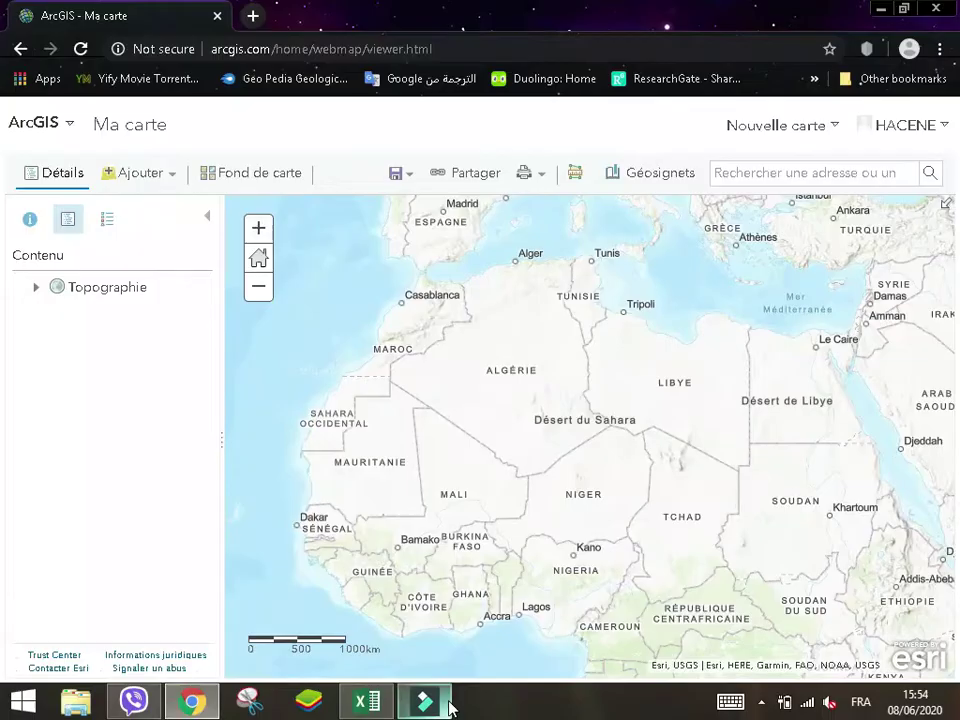
mouse_move(420, 708)
click(367, 701)
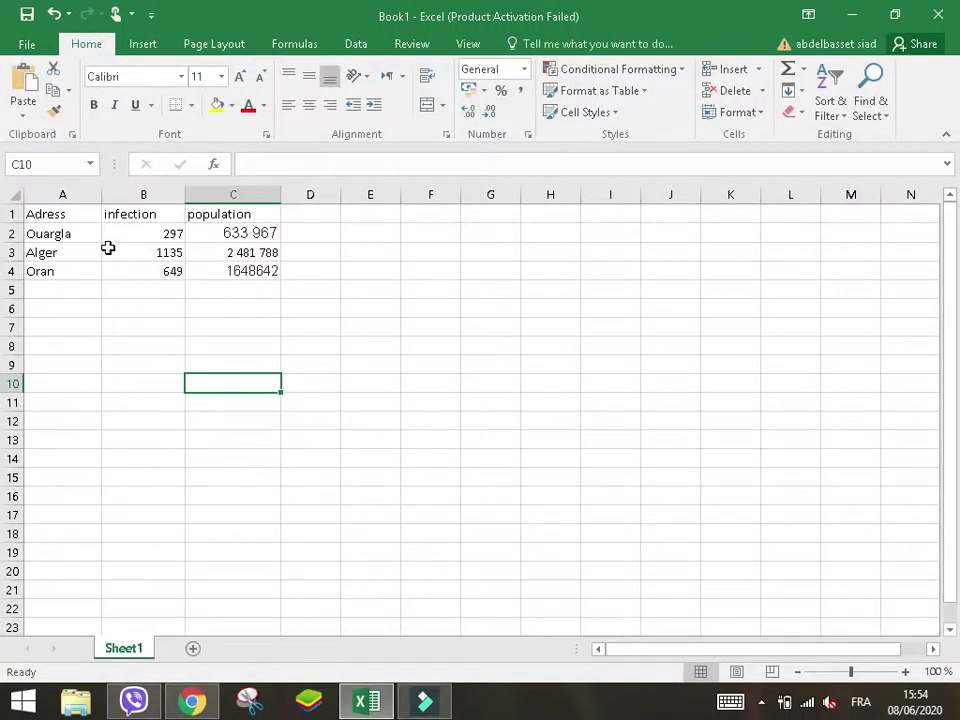
click(157, 231)
click(141, 345)
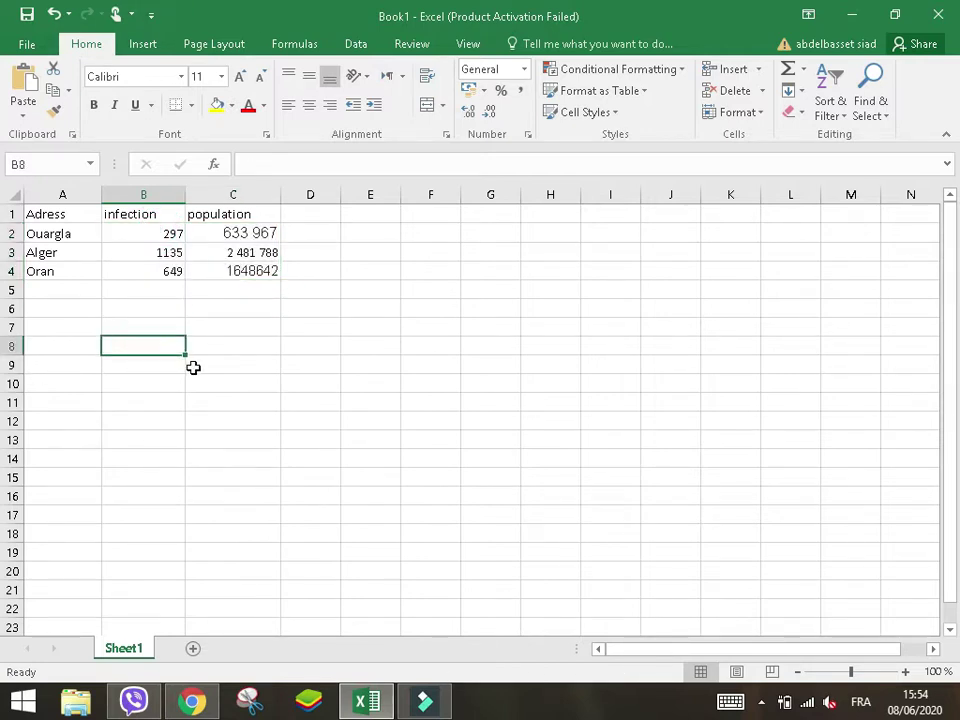
click(86, 238)
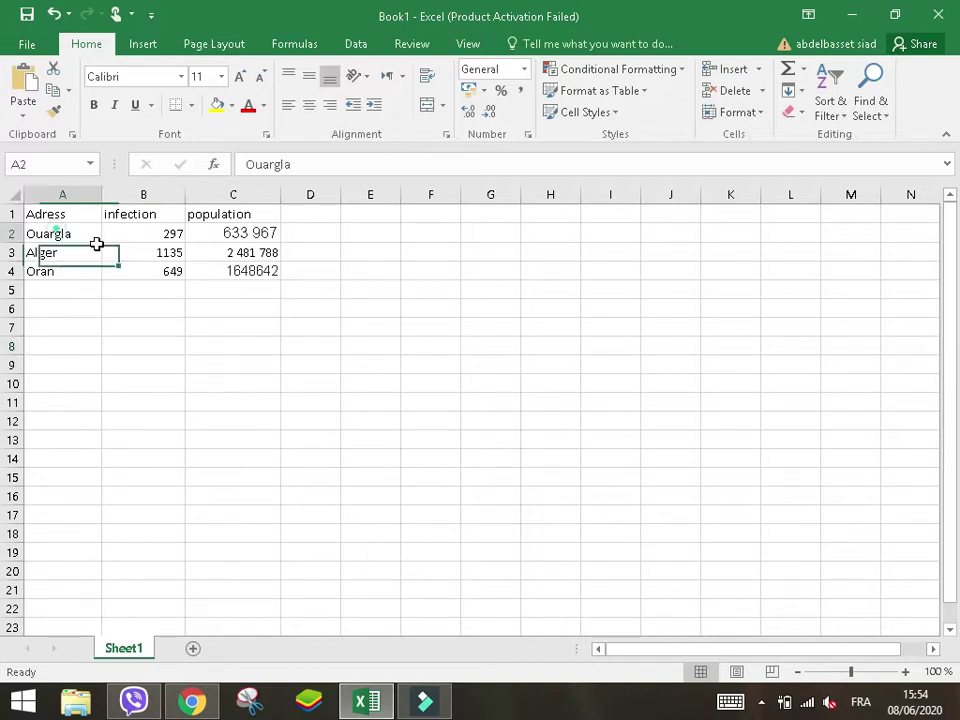
click(240, 324)
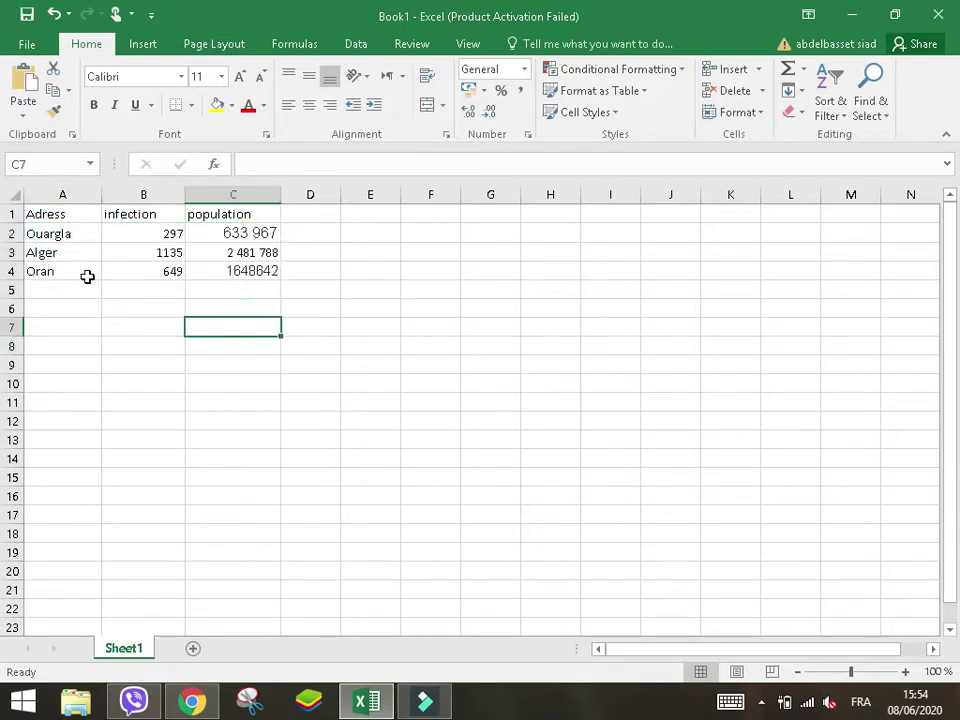
- Save the workbook to the desktop (Bureau) as "demo covid map" in CSV (MS-DOS) format
click(27, 44)
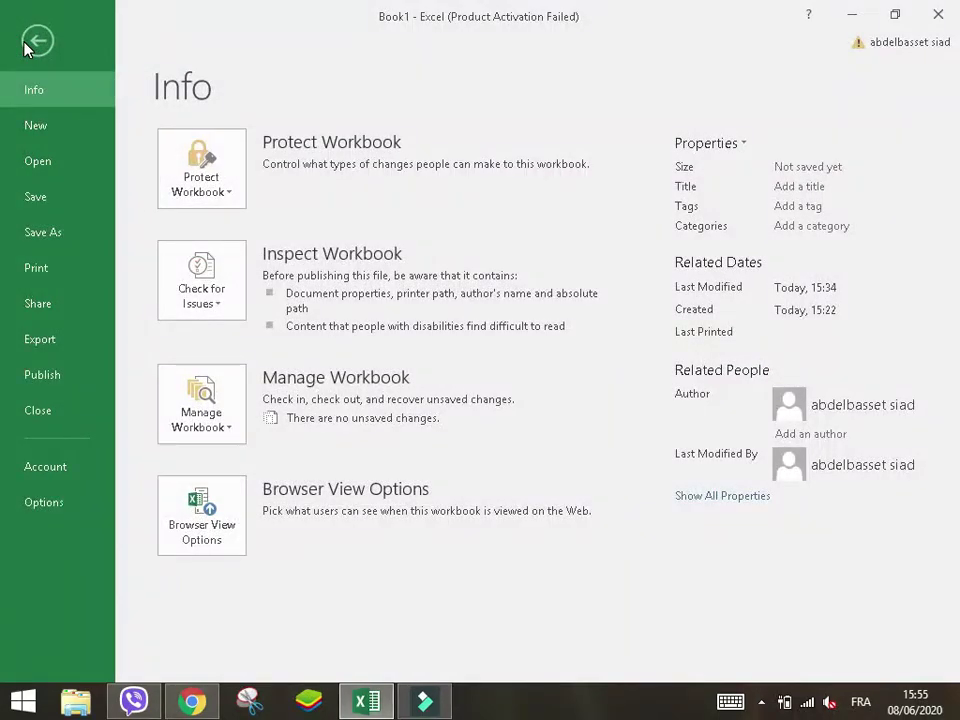
click(30, 230)
click(495, 189)
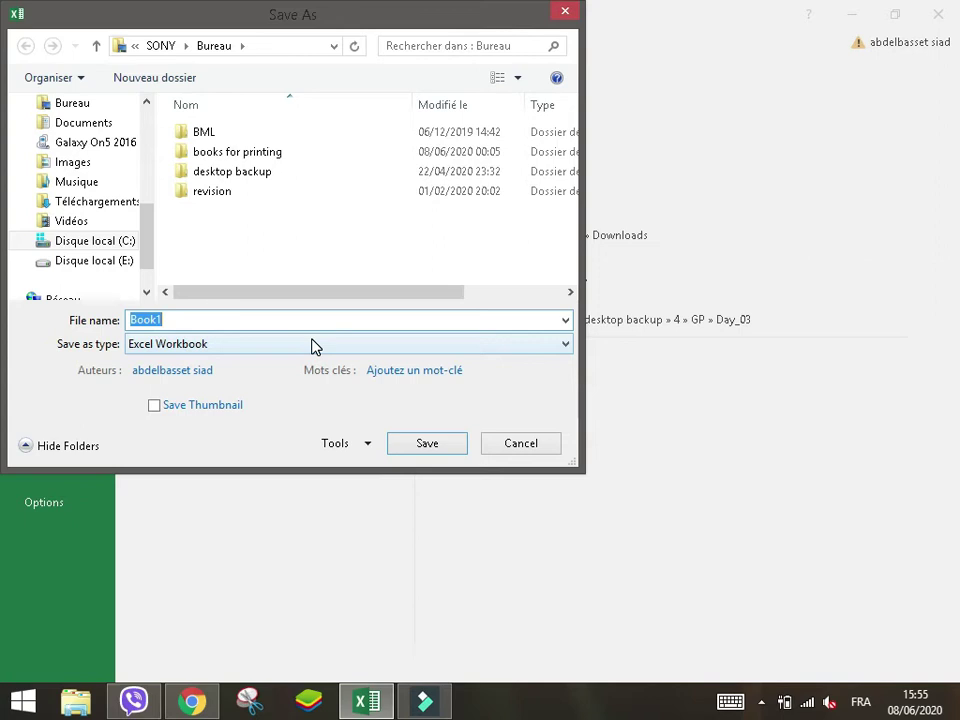
text(demo covid map)
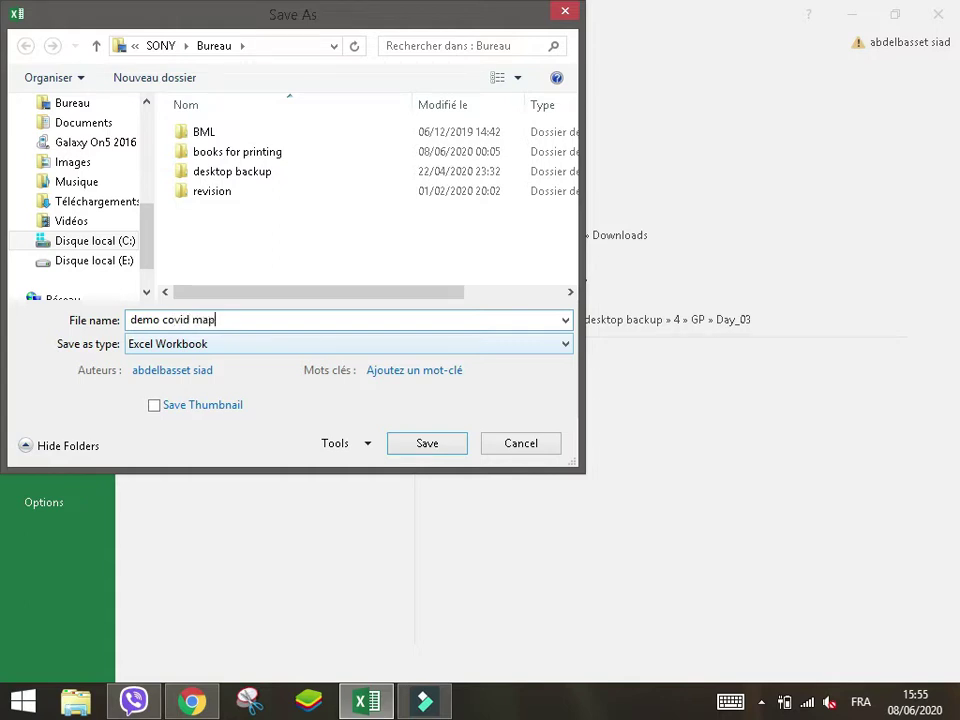
click(170, 345)
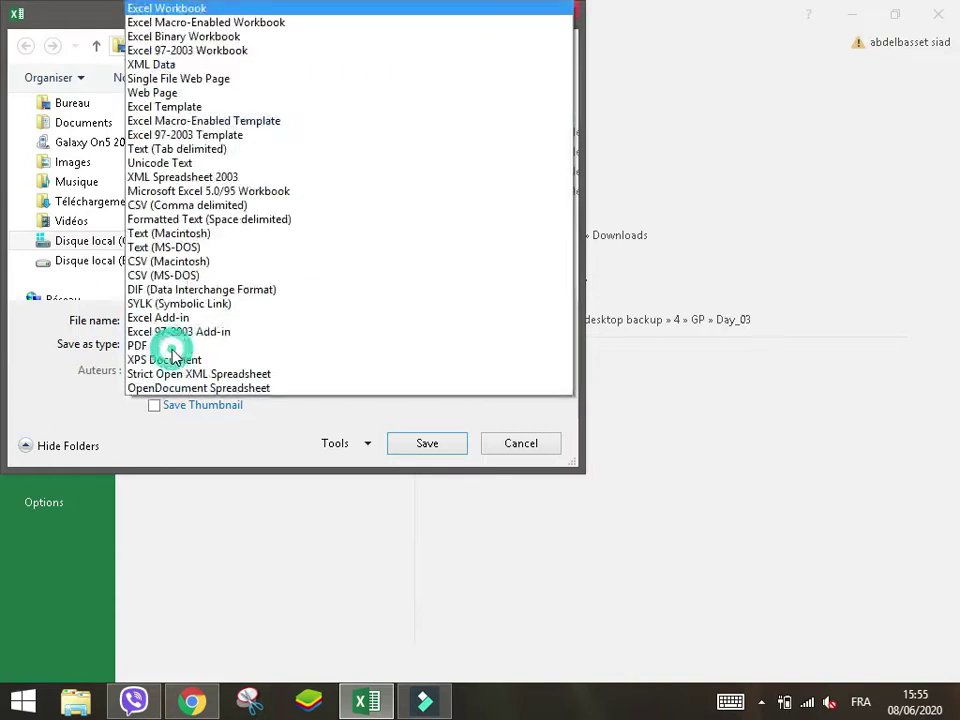
click(297, 277)
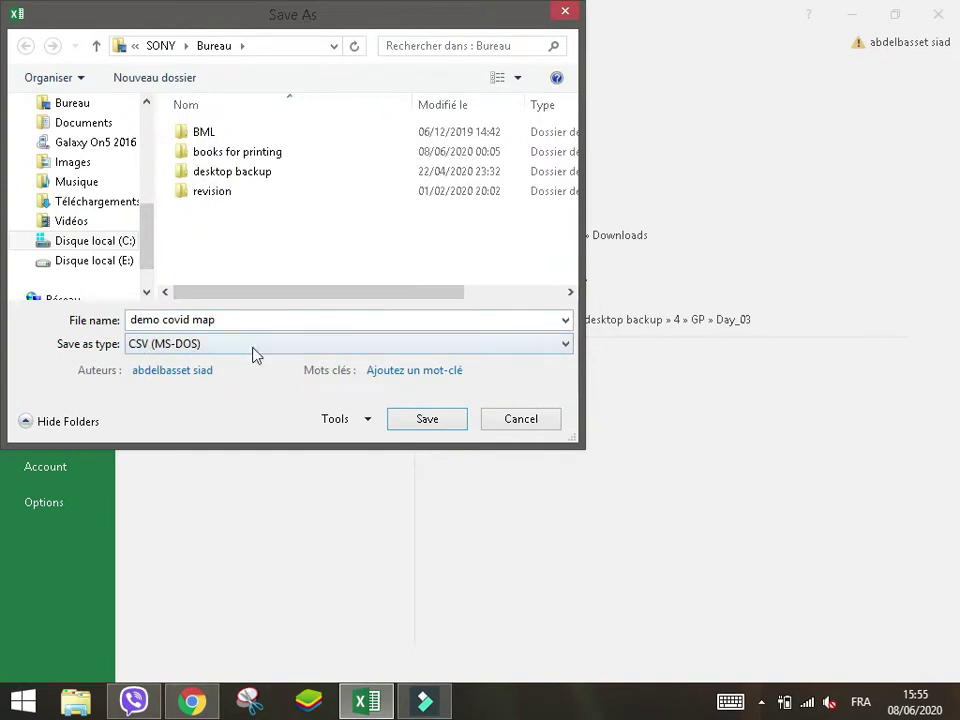
click(421, 425)
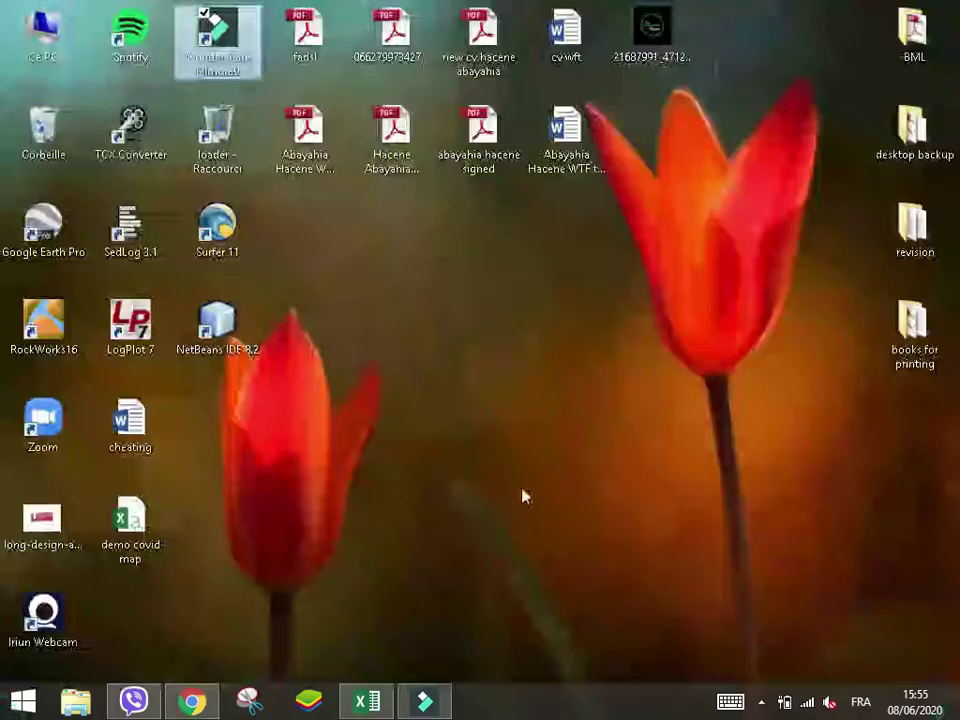
- Locate the demo covid map file on the desktop, switch to ArcGIS Online and start adding a layer from a file
click(471, 486)
click(127, 513)
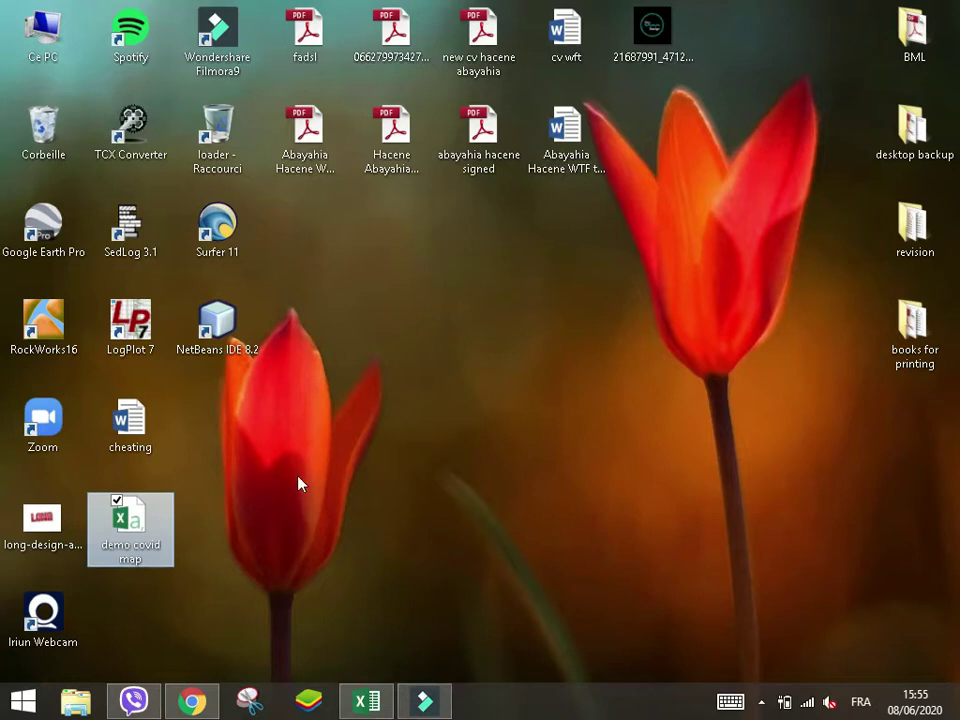
click(192, 701)
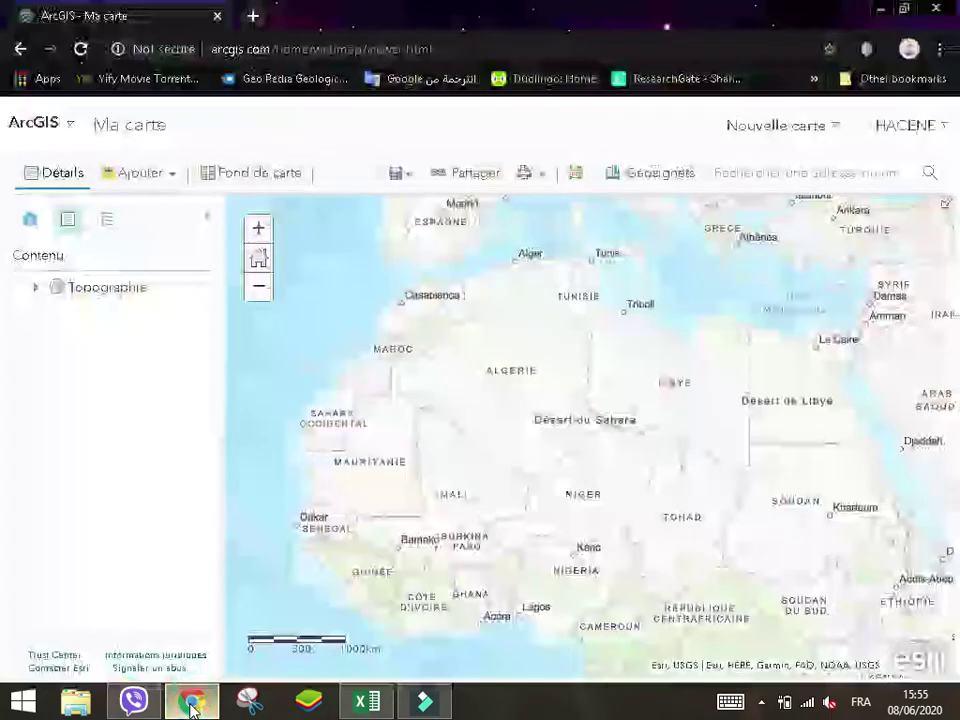
click(164, 180)
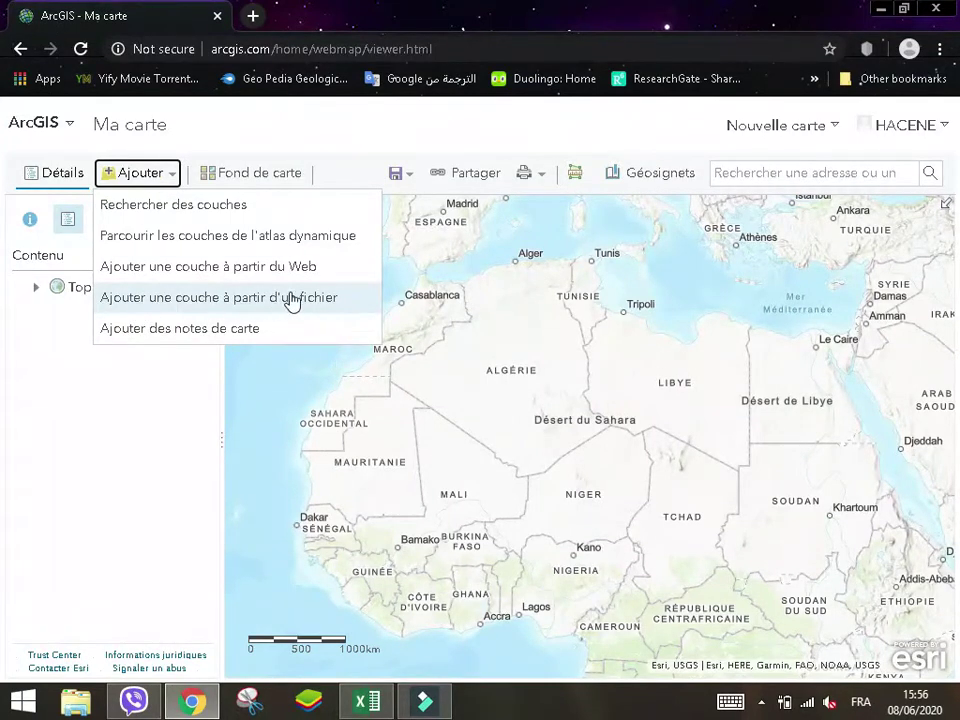
click(306, 300)
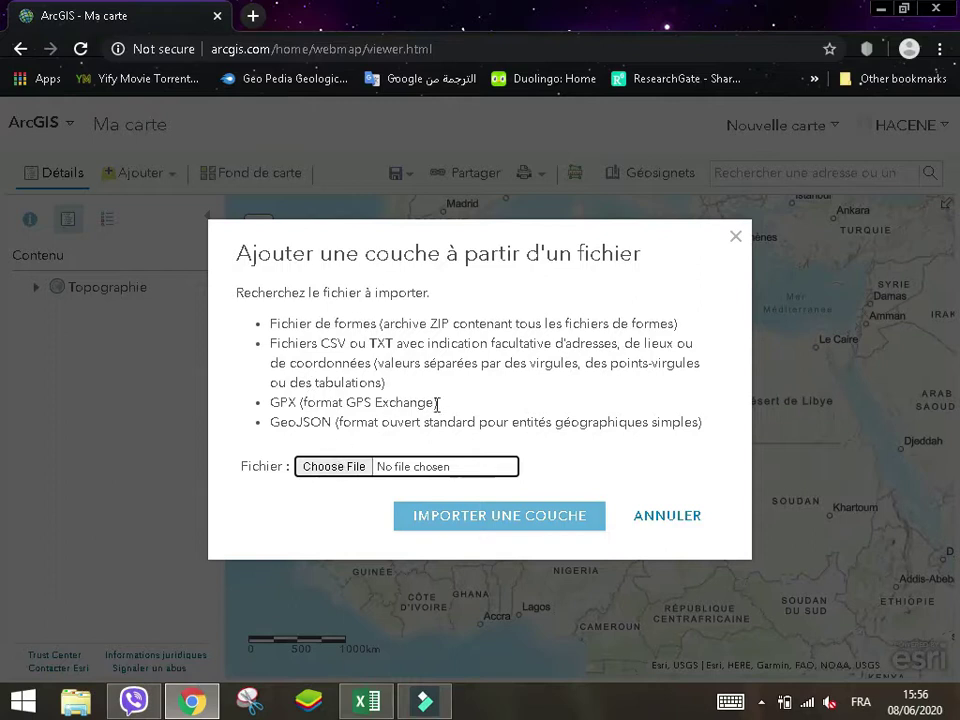
- Review the supported import formats, focusing on the CSV, TXT and GPX entries
drag(319, 344, 346, 344)
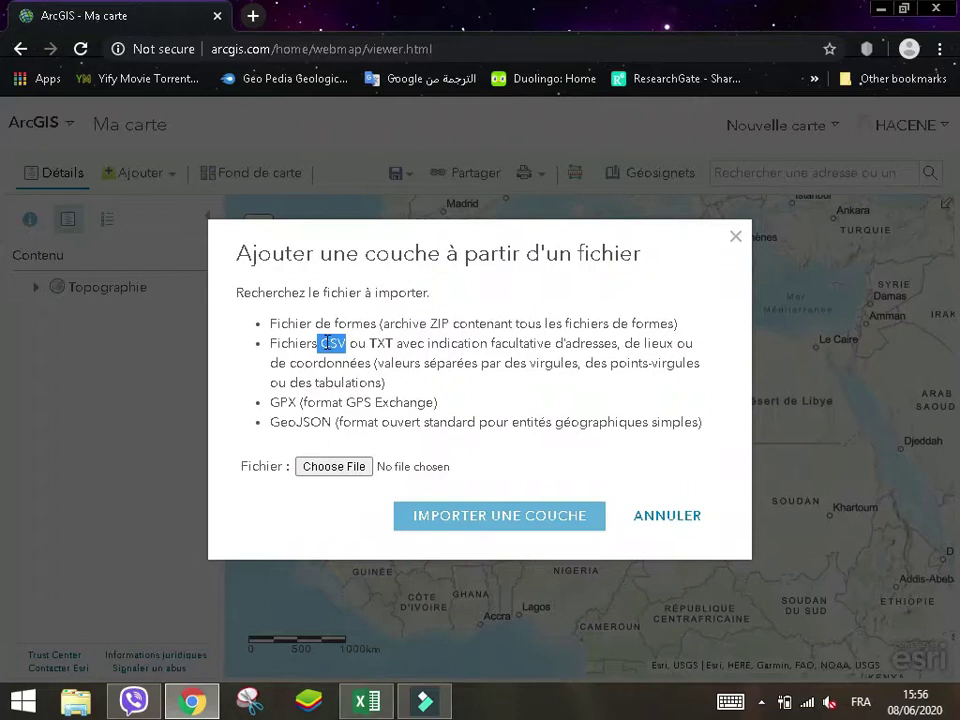
drag(374, 344, 385, 344)
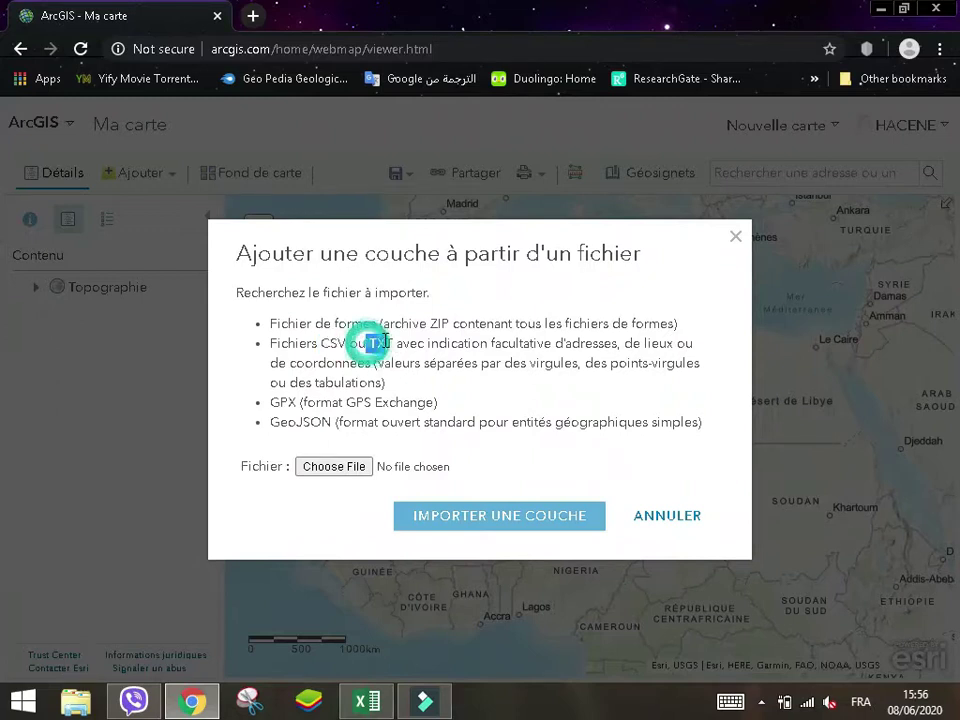
click(484, 361)
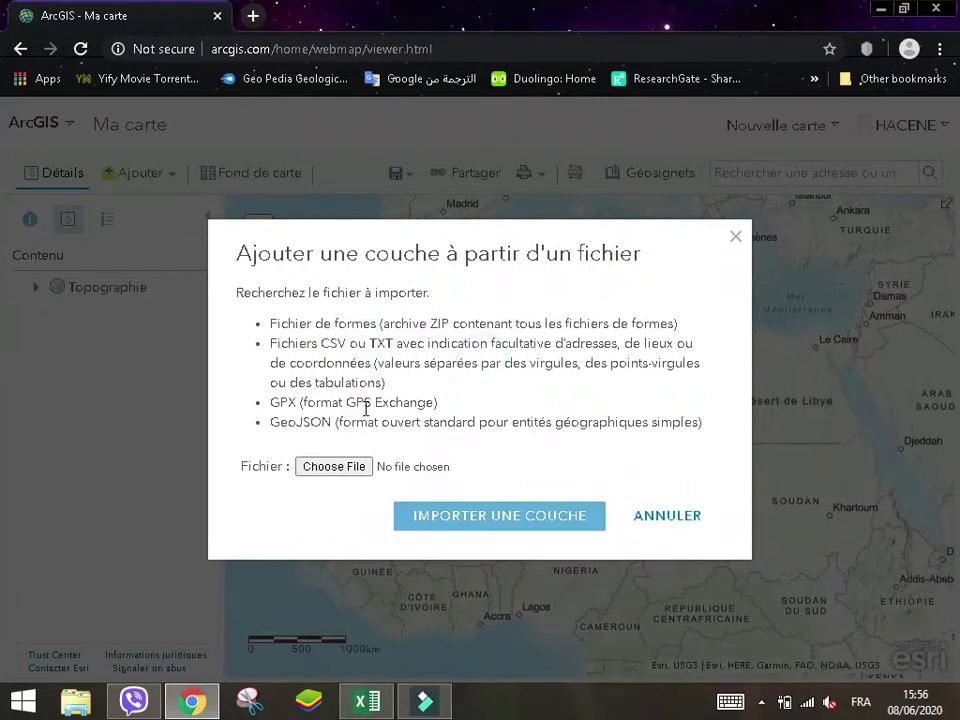
drag(300, 407, 355, 410)
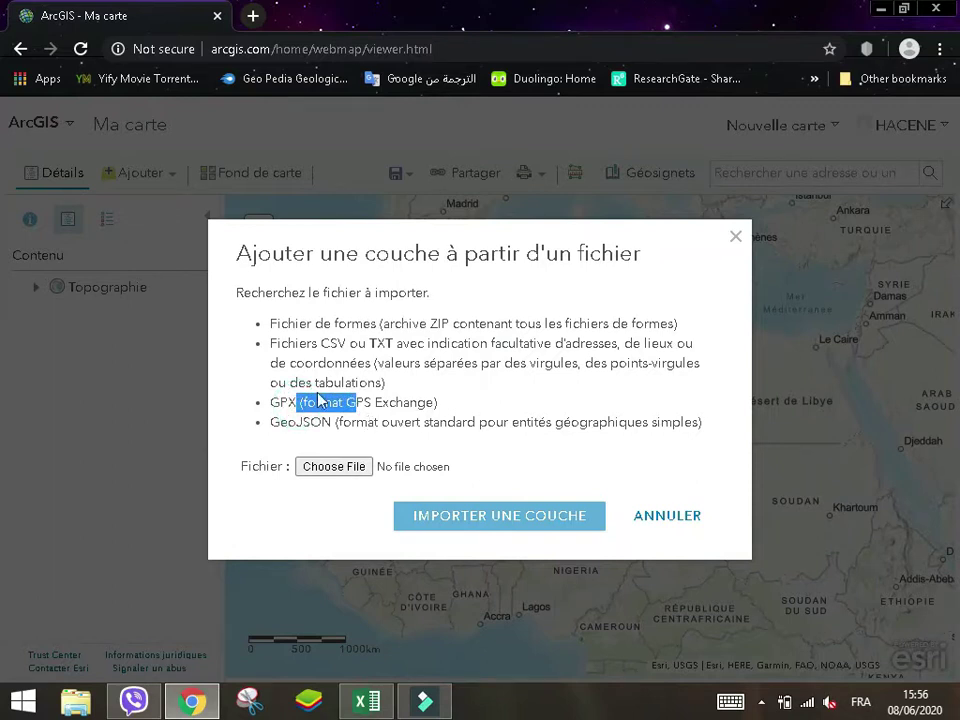
click(274, 401)
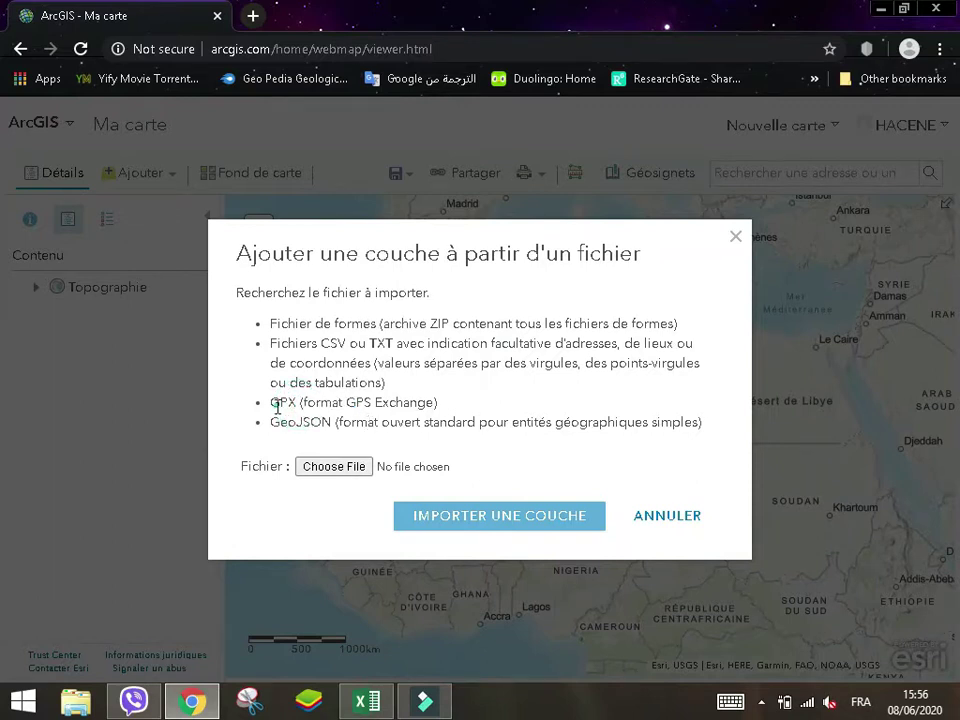
- Choose demo covid map.csv from the desktop (Bureau) and import it as a layer
click(328, 468)
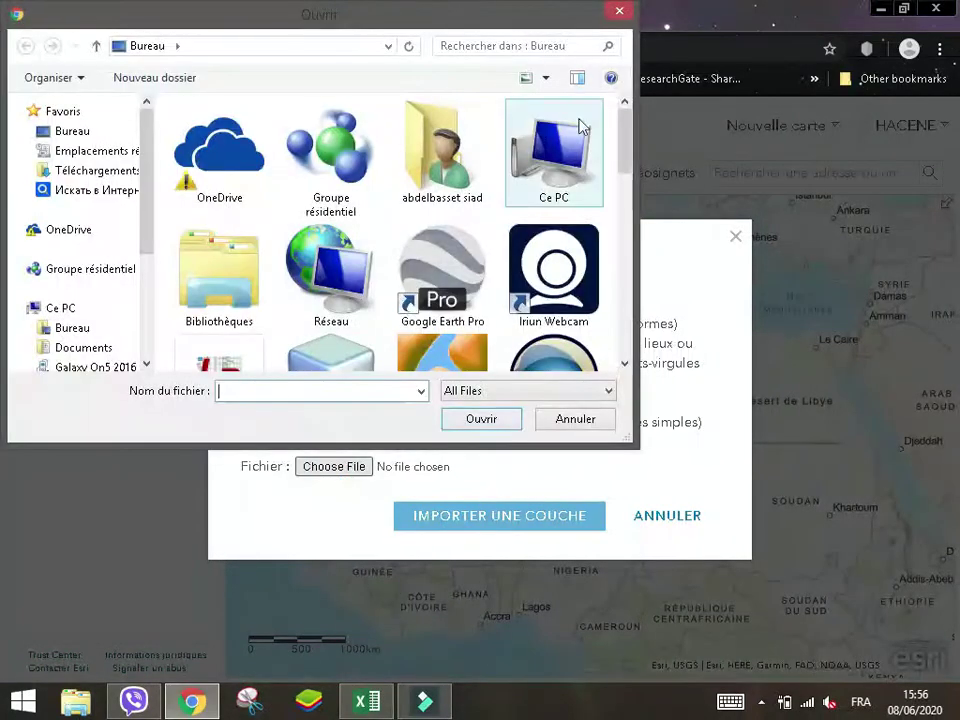
drag(623, 154, 617, 311)
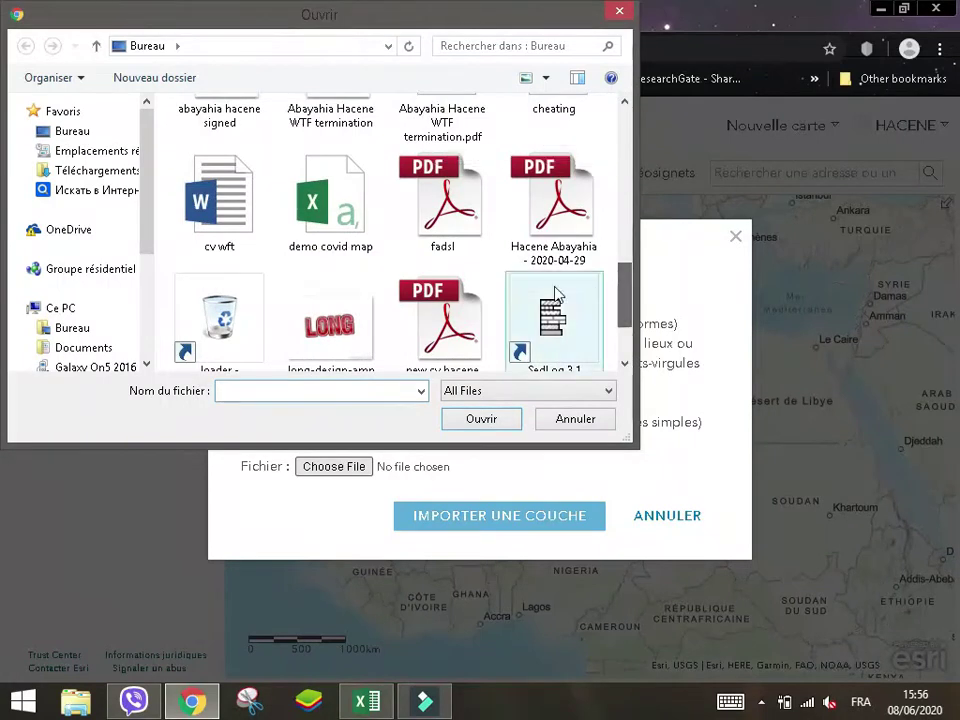
click(315, 220)
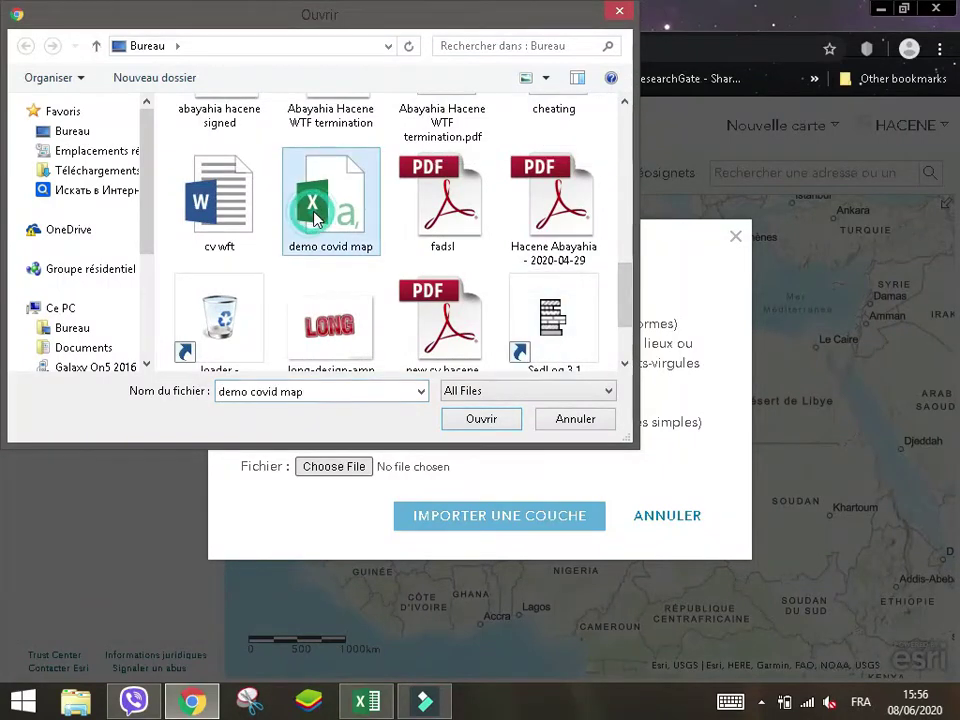
click(466, 422)
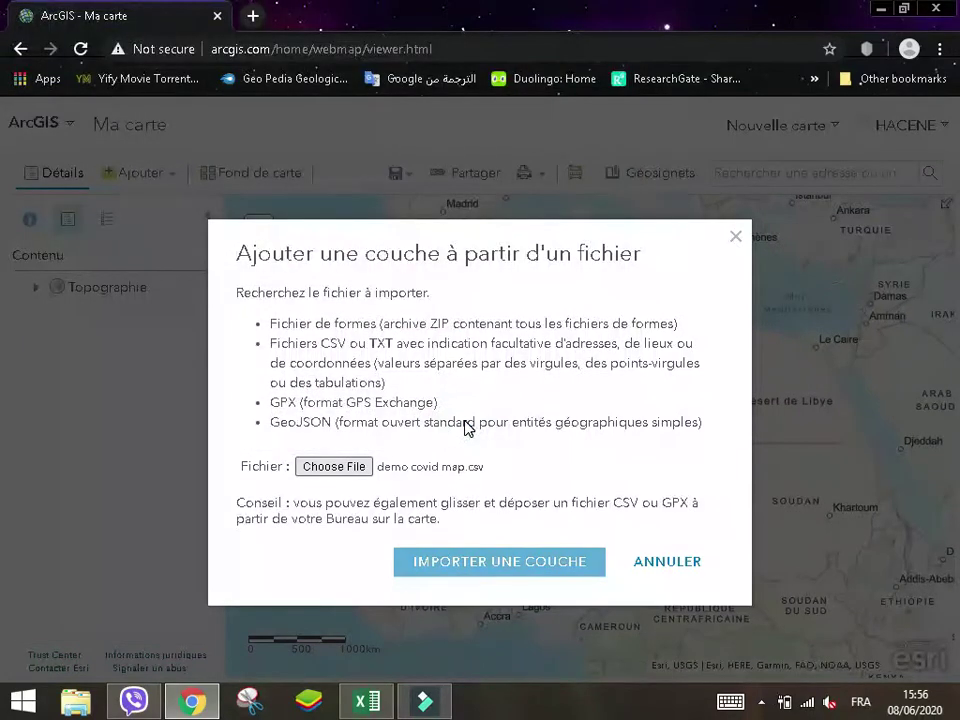
click(471, 571)
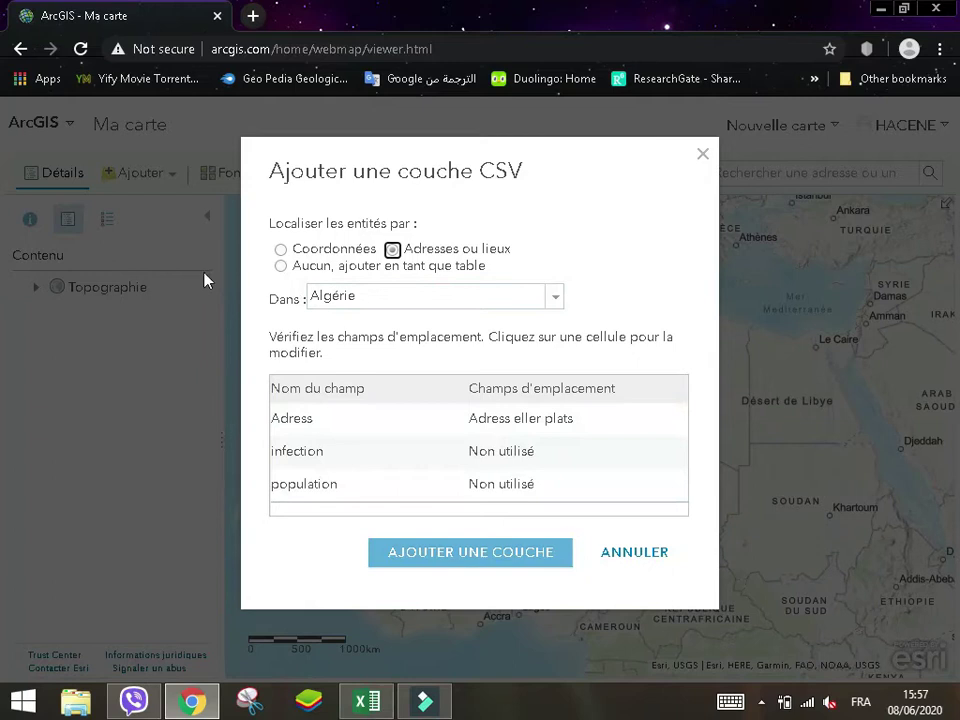
- Check the country choices for locating the addresses and glance at the source data in Excel
click(558, 305)
click(560, 308)
click(560, 307)
click(633, 225)
click(374, 704)
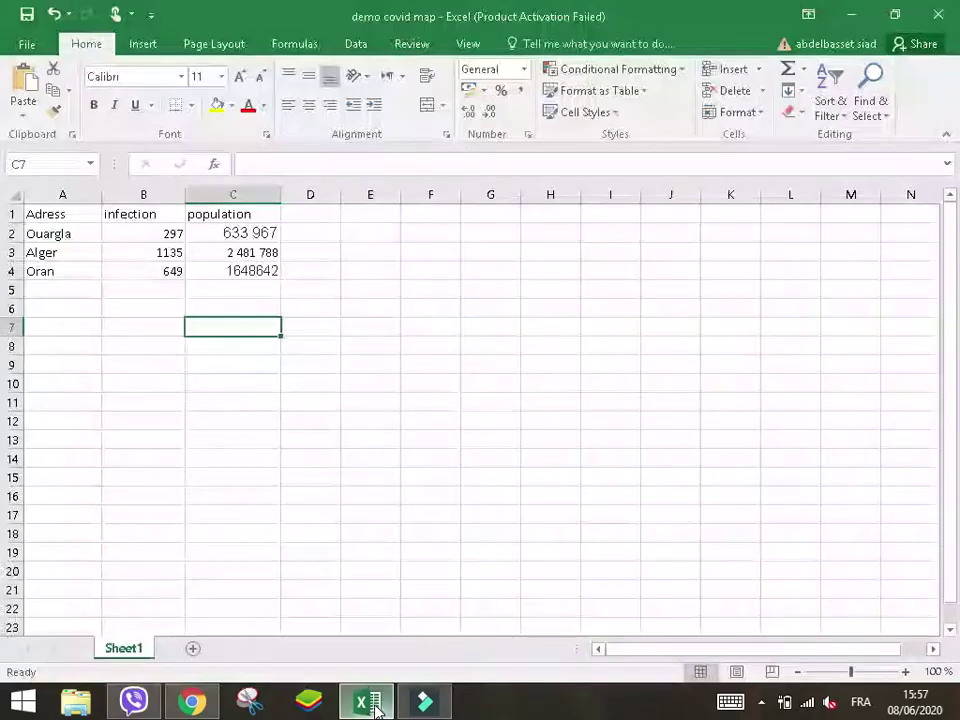
click(374, 704)
- Locate the CSV features by Adresses ou lieux in Algérie, checking the Adress column in Excel, and add the layer
click(281, 250)
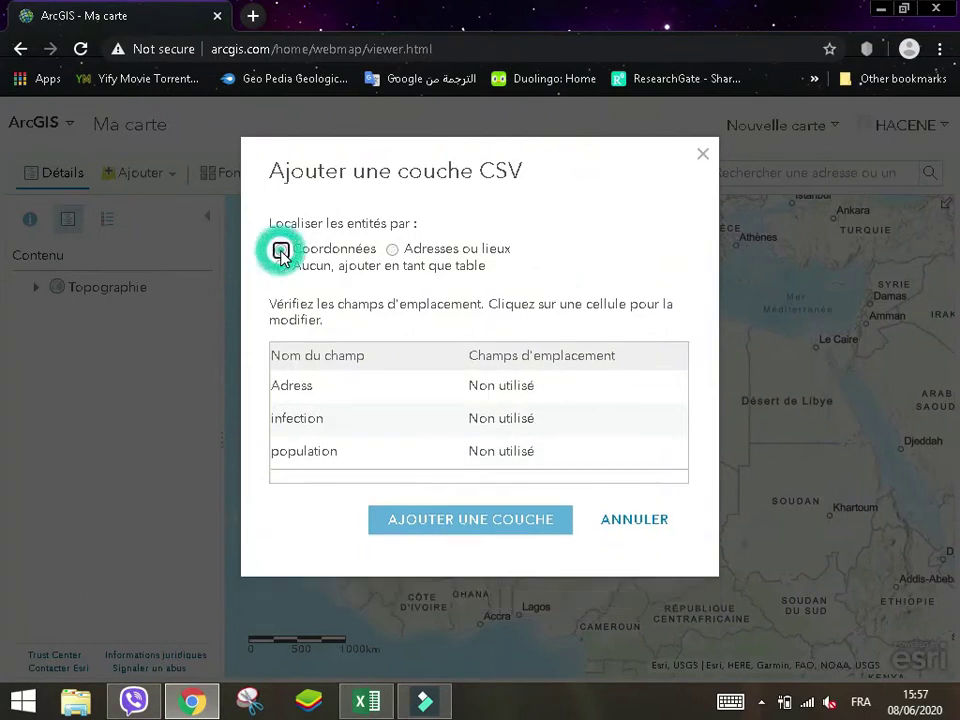
click(412, 250)
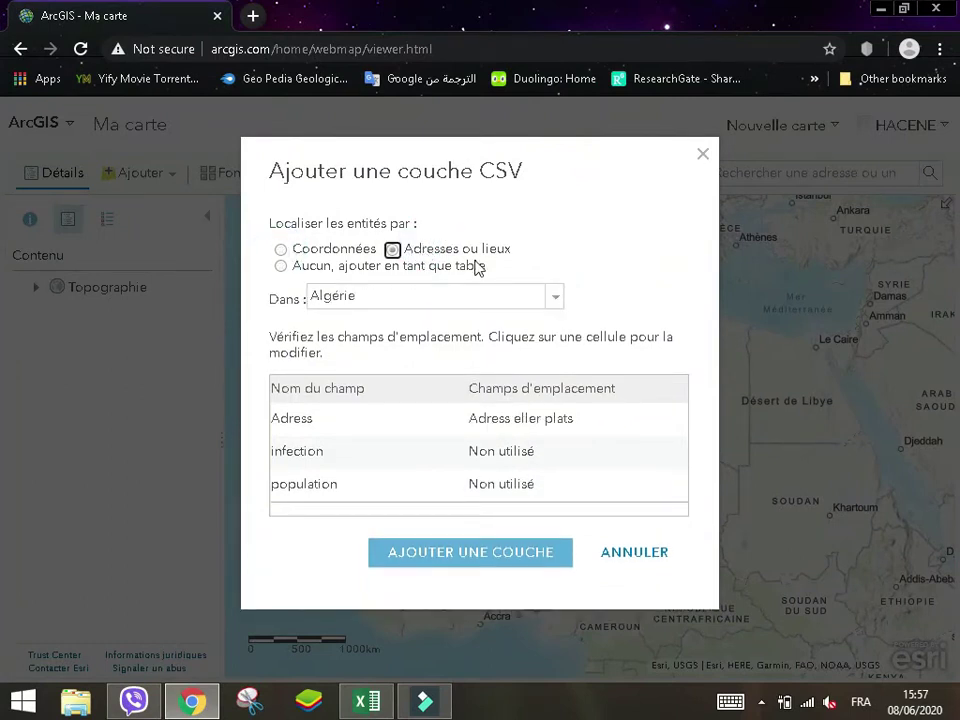
click(385, 703)
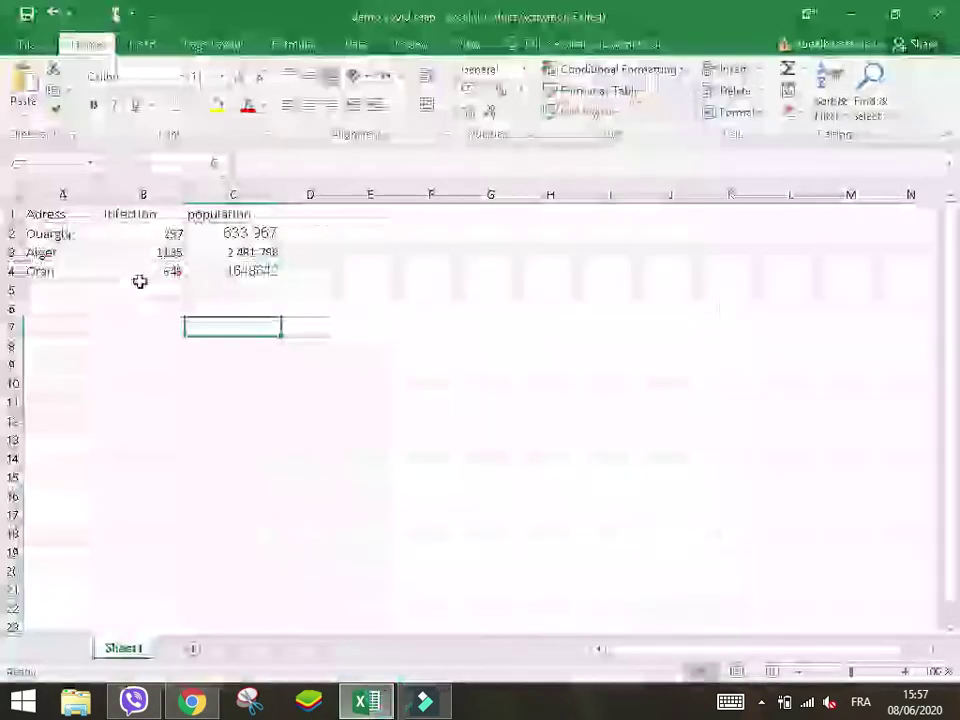
drag(86, 229, 75, 292)
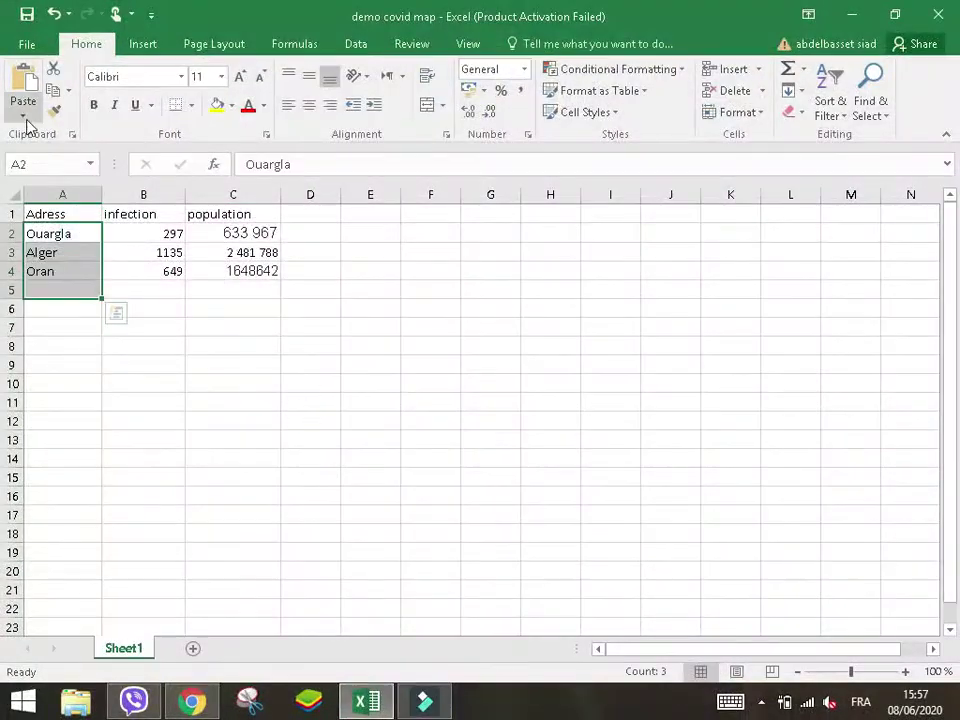
click(205, 700)
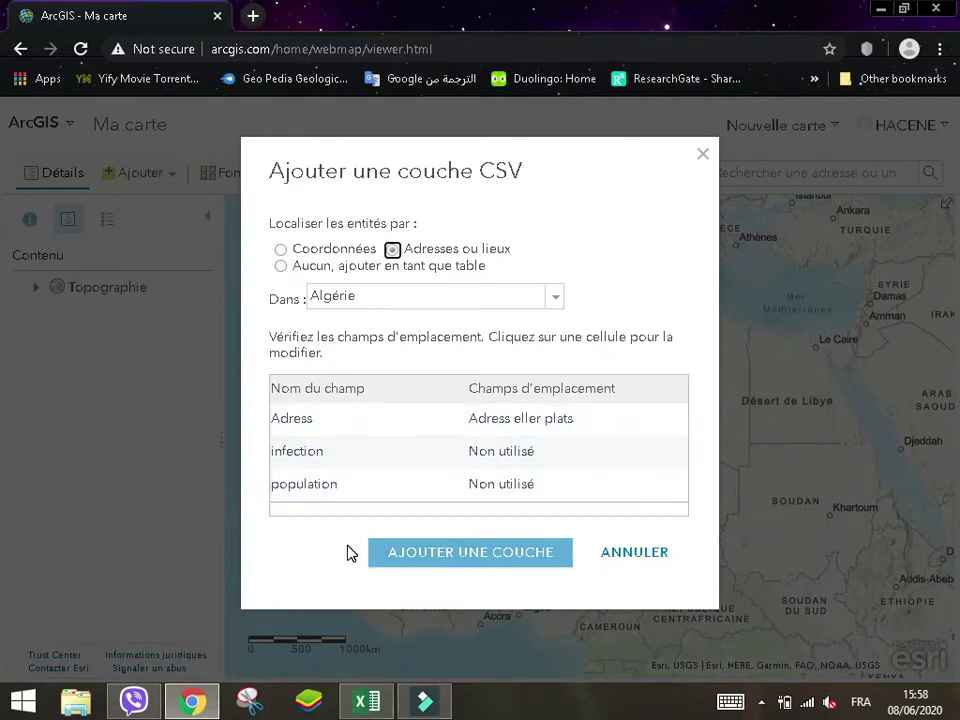
click(411, 560)
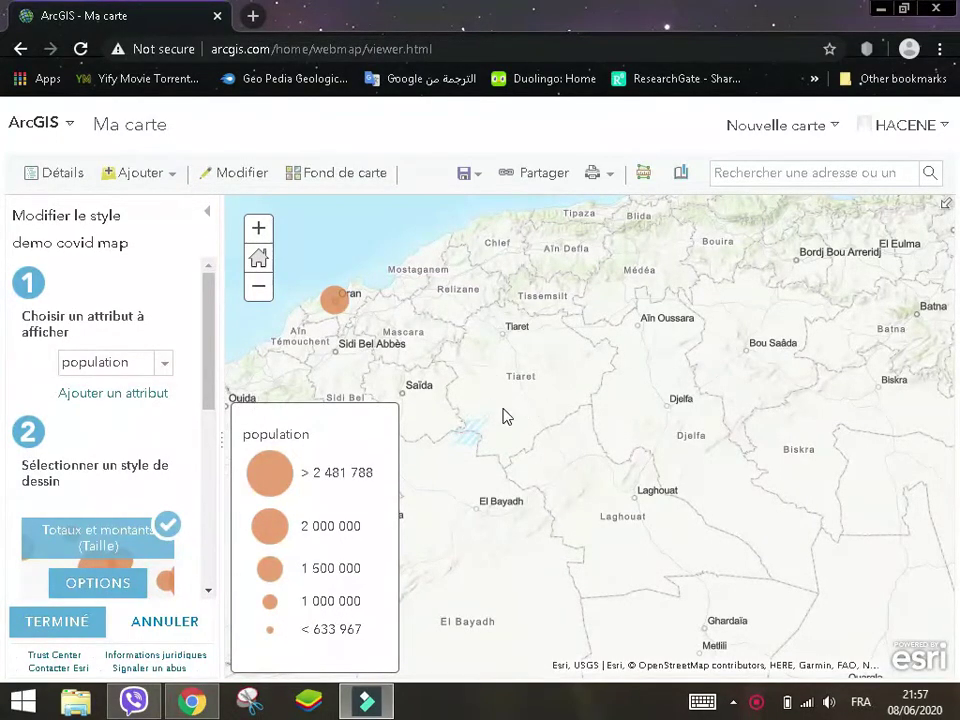
- Review the available drawing styles and examine the population circles at Oran, Alger and Ouargla on the map
drag(210, 332, 210, 491)
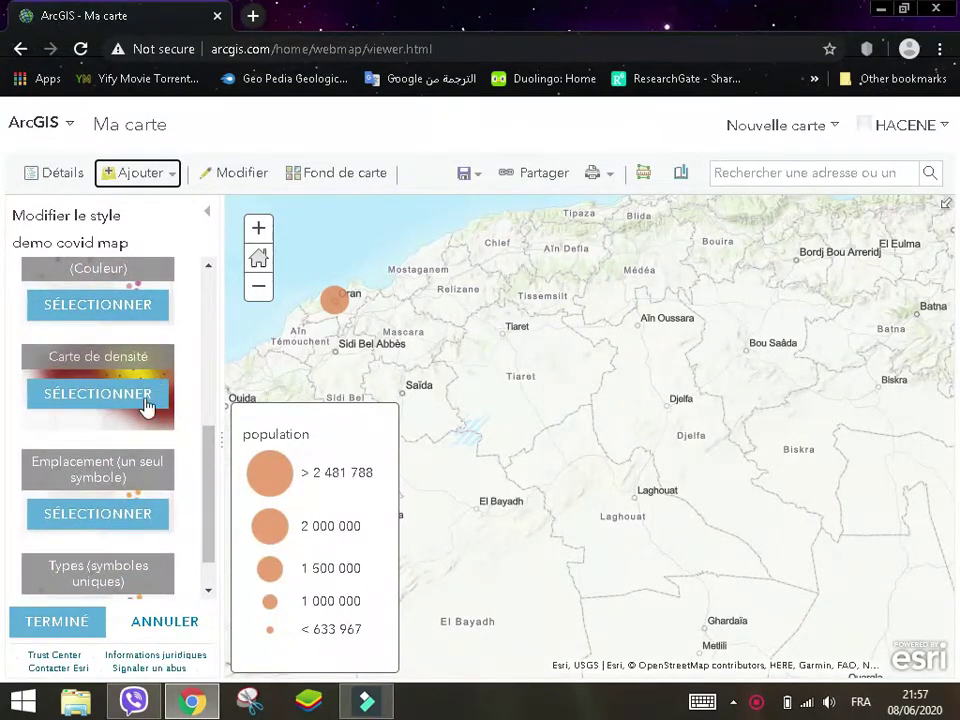
drag(210, 444, 216, 326)
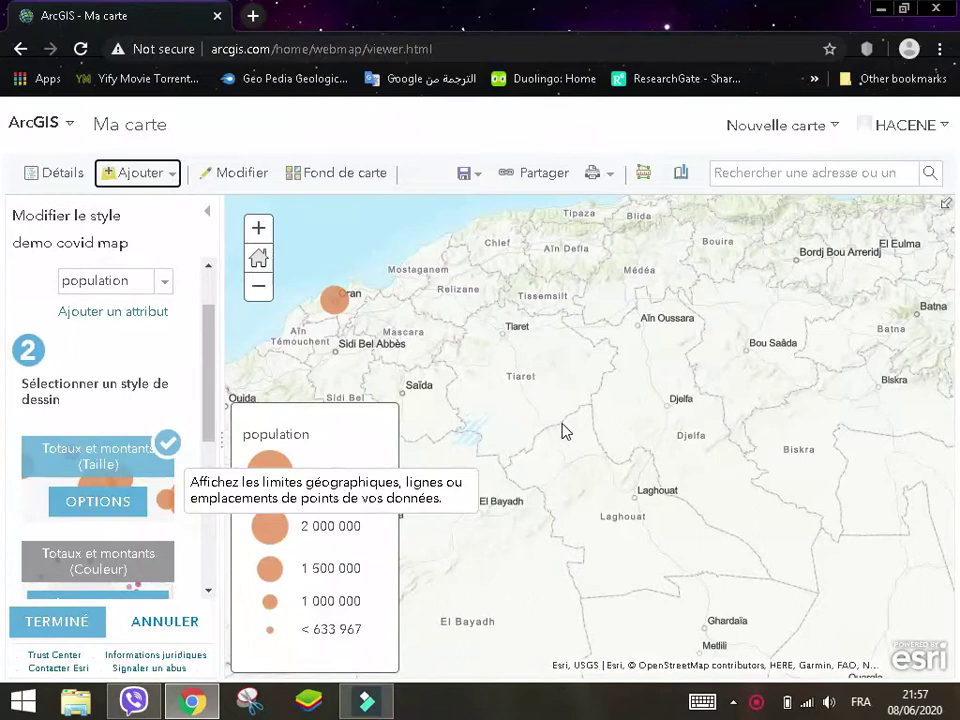
drag(696, 411, 513, 460)
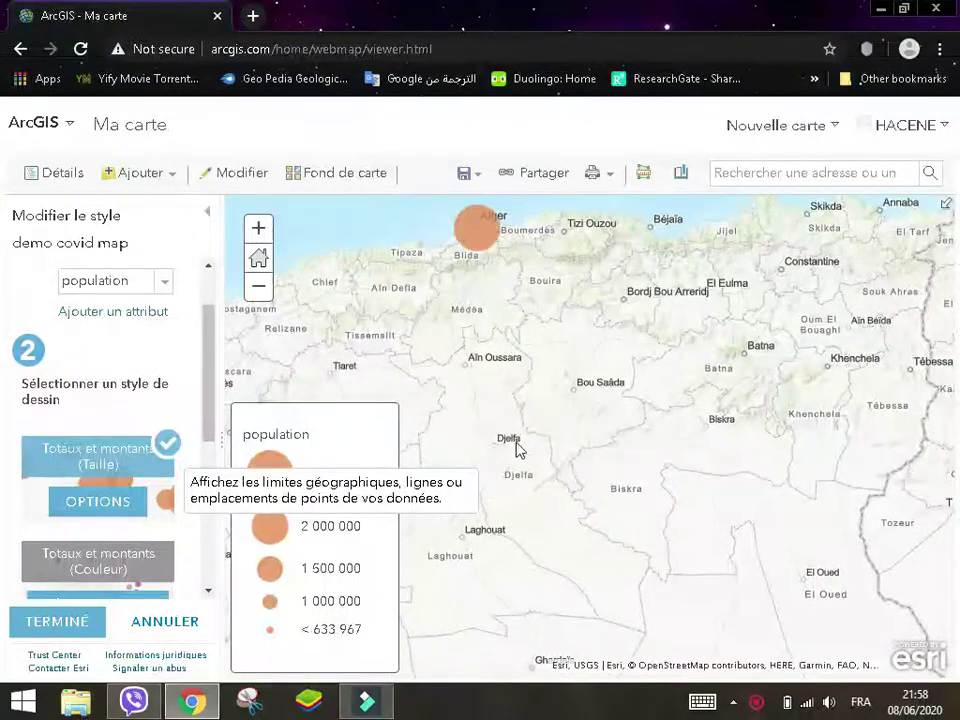
drag(489, 381, 550, 410)
drag(288, 276, 452, 380)
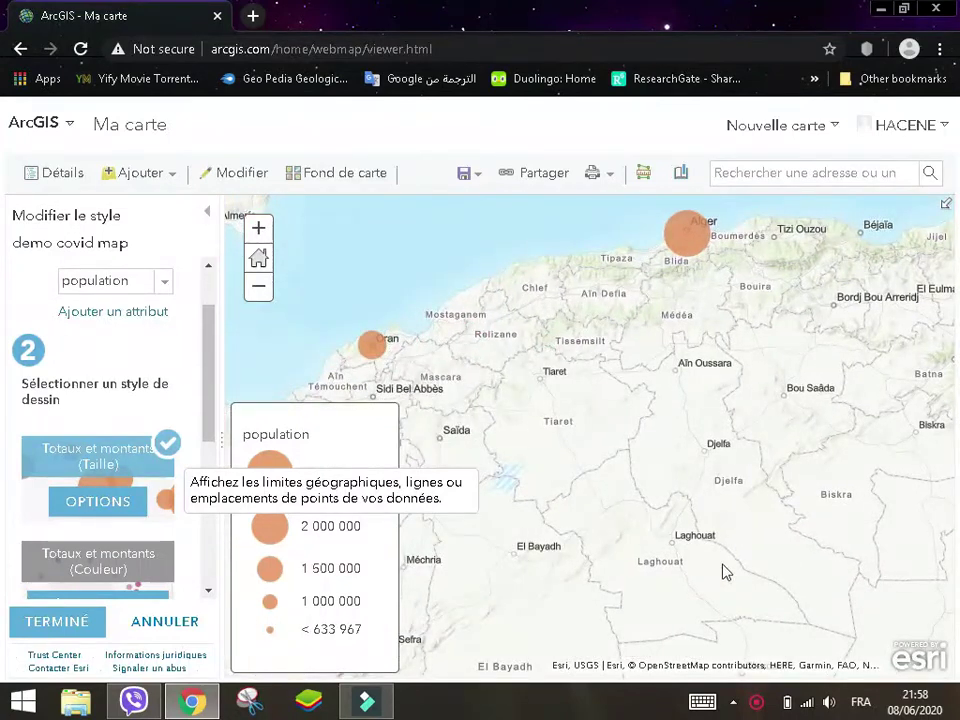
drag(724, 570, 448, 305)
scroll(630, 500, up, 1)
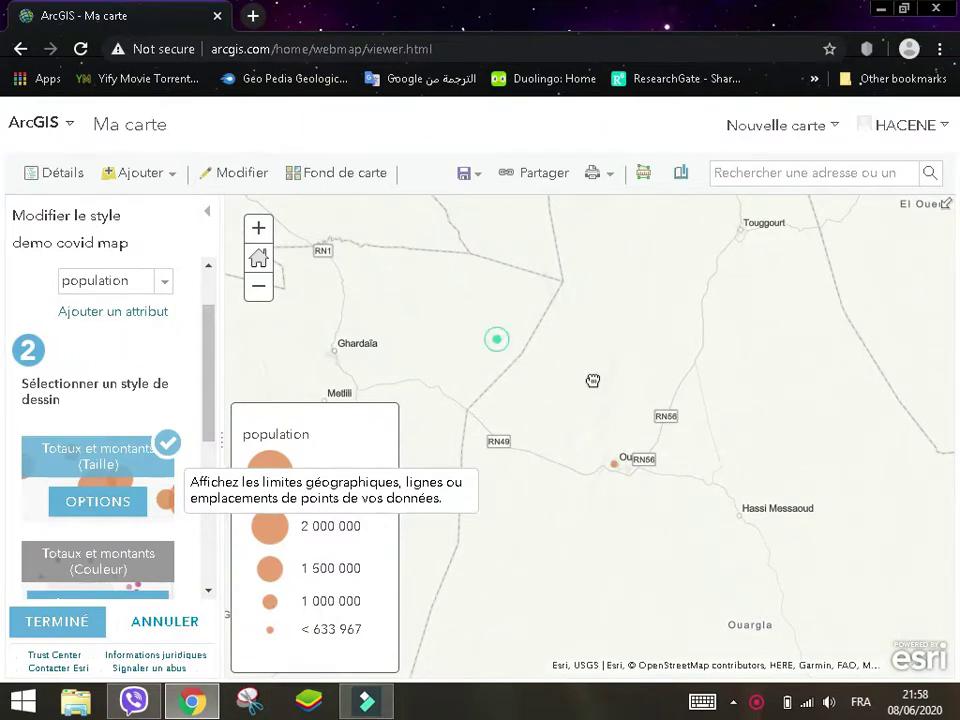
drag(495, 339, 574, 379)
scroll(531, 364, down, 1)
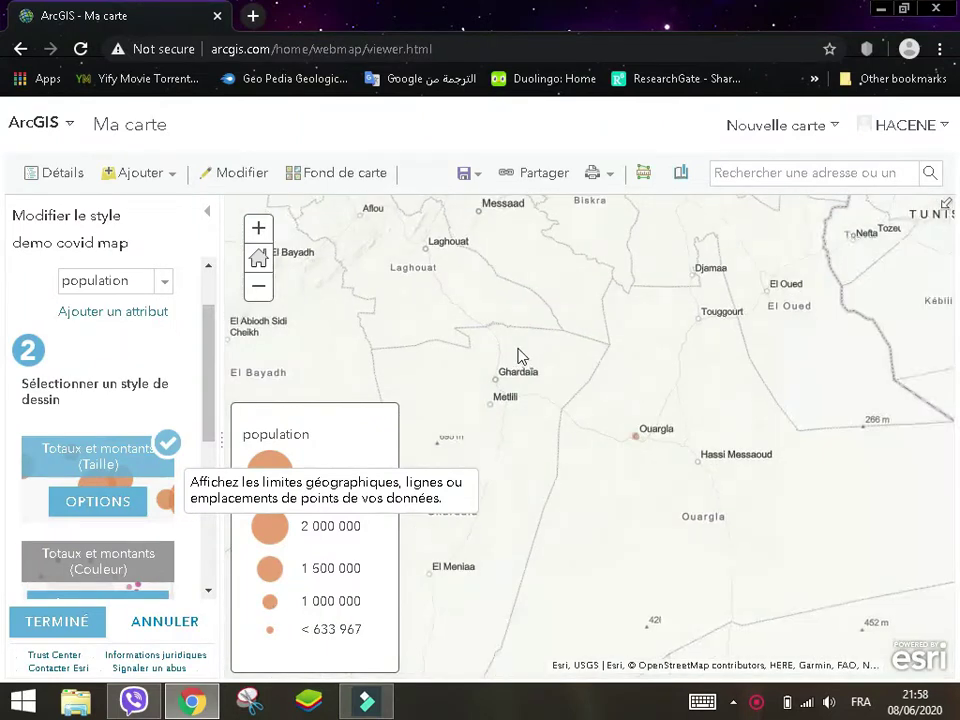
scroll(516, 352, down, 1)
drag(523, 224, 523, 302)
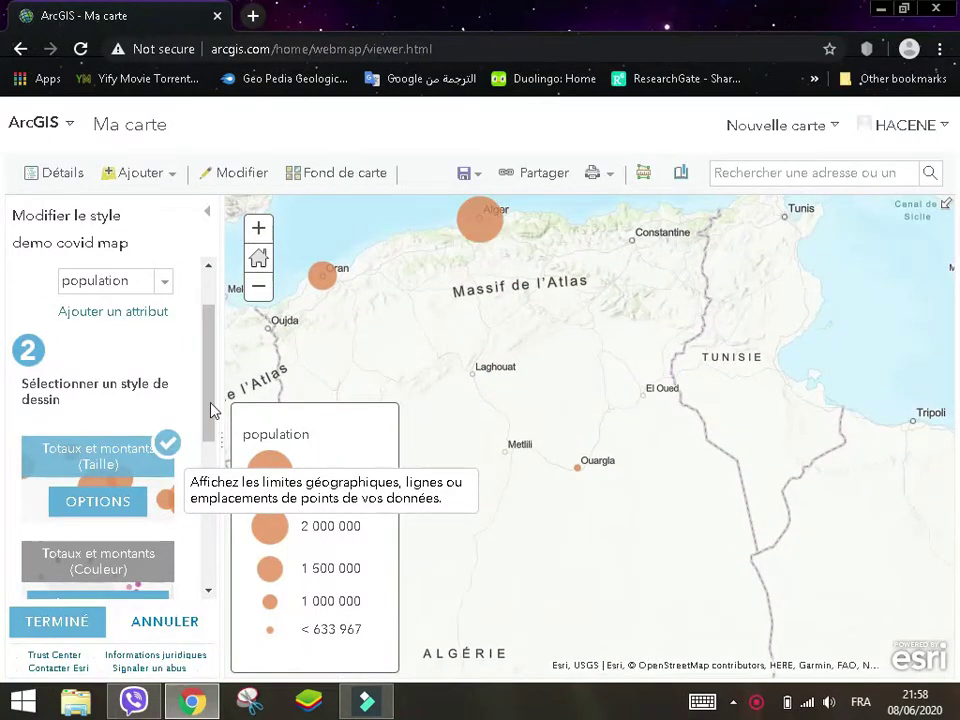
- Add a second display attribute so the demo covid map style uses infection first and population second
drag(208, 381, 214, 330)
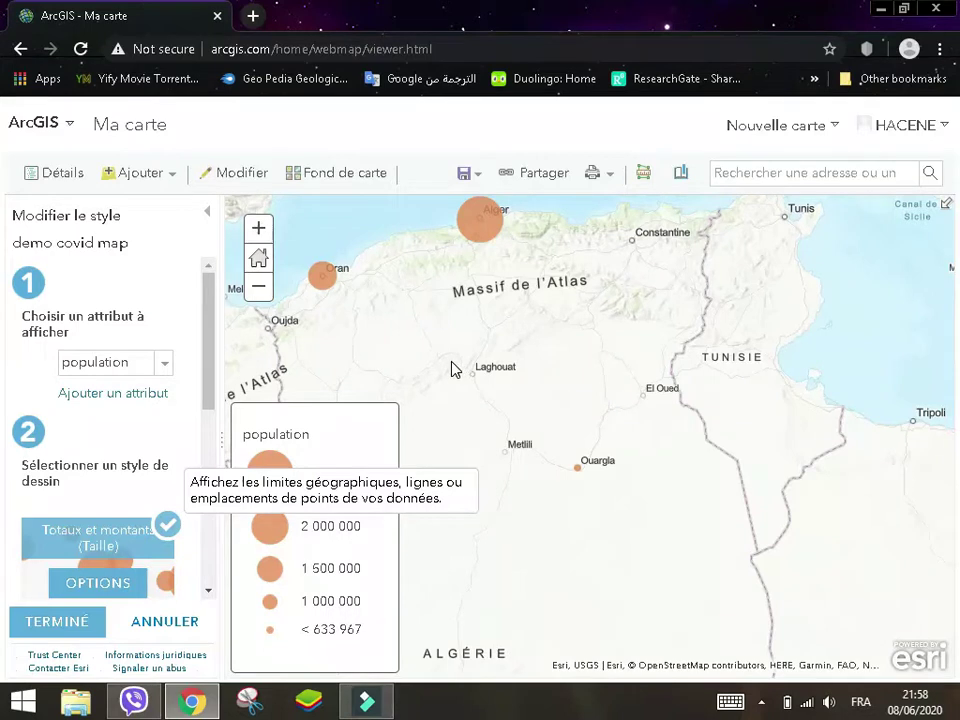
mouse_move(209, 366)
mouse_down()
mouse_move(208, 410)
mouse_move(222, 380)
mouse_up()
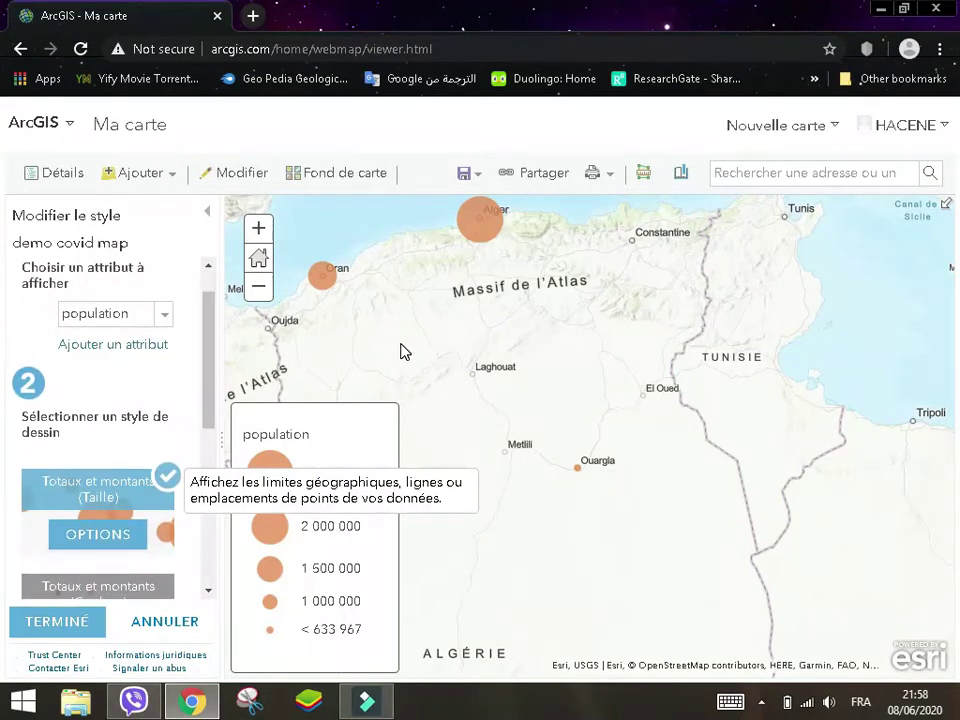
click(146, 352)
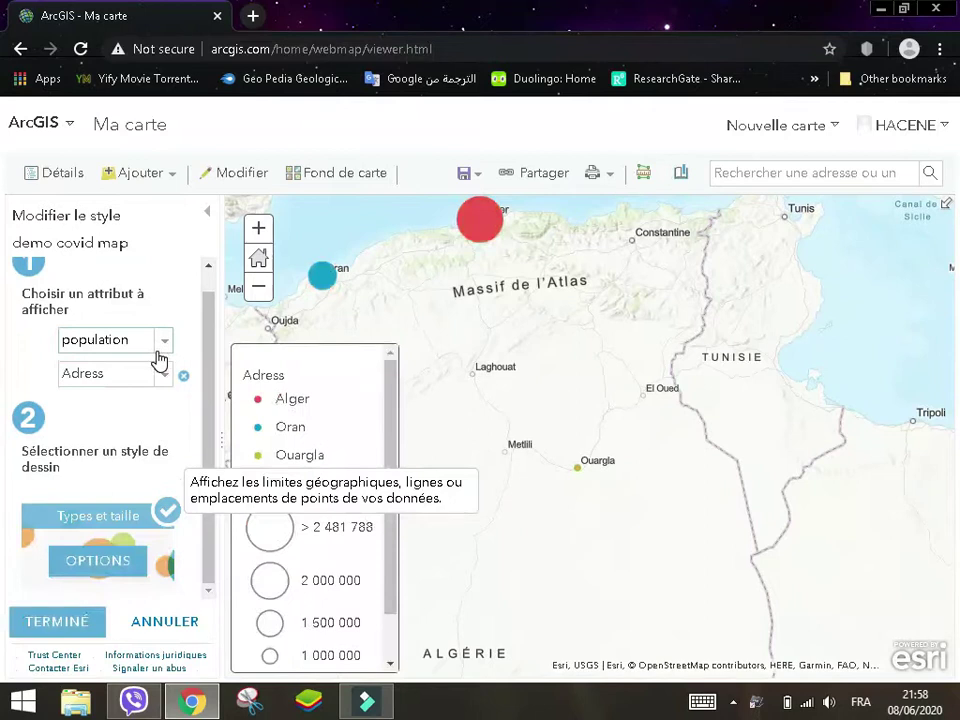
click(163, 386)
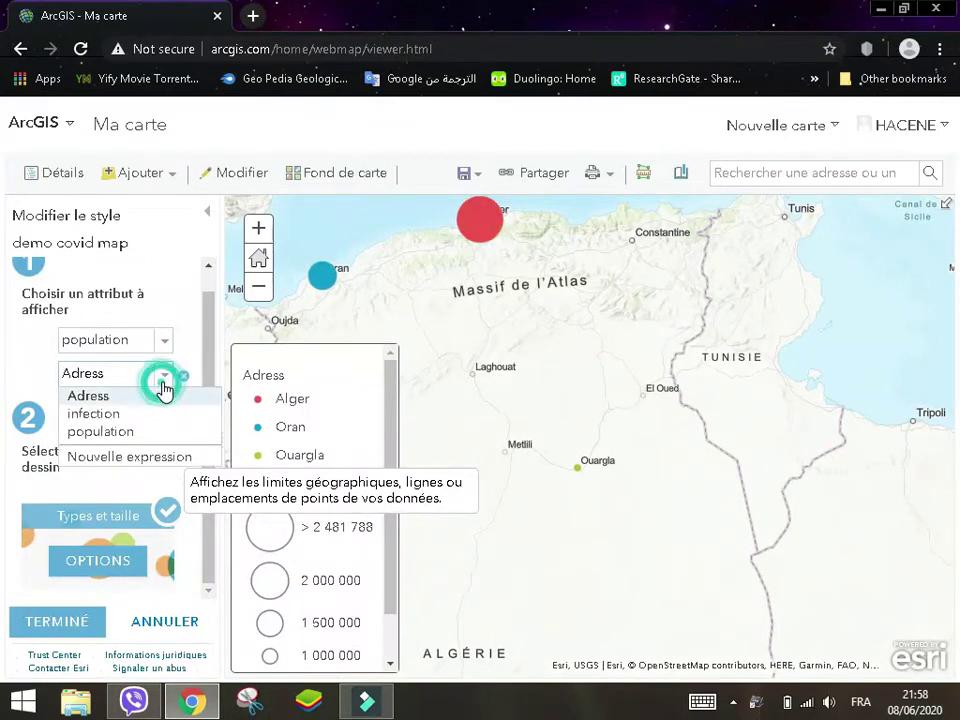
click(157, 415)
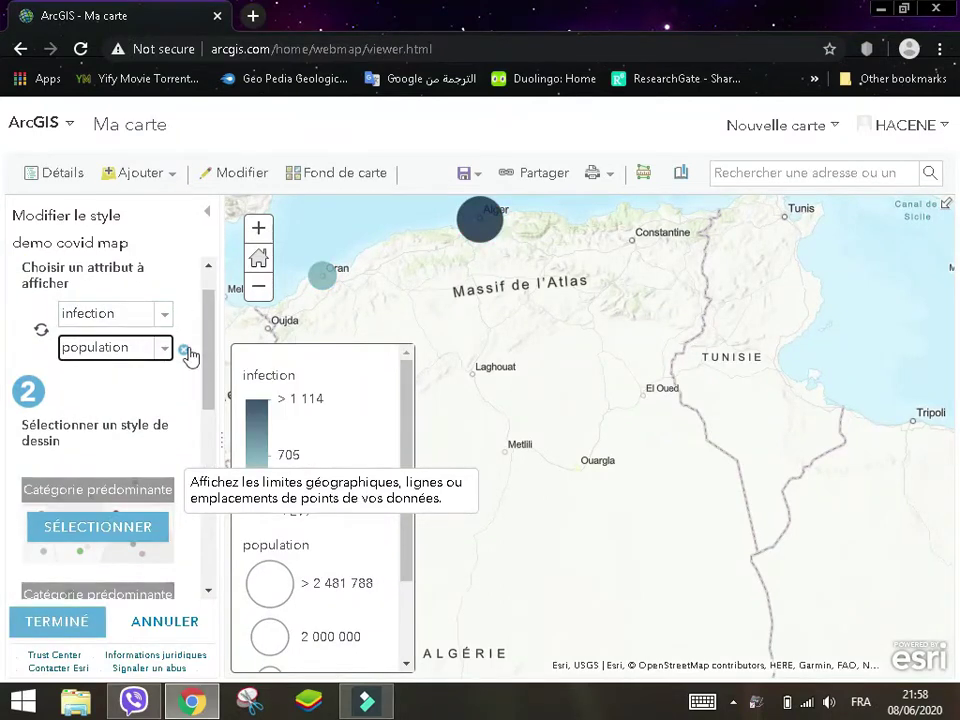
- Swap the two display attributes of the demo covid map layer so population comes first and infection second
scroll(208, 348, down, 1)
click(164, 298)
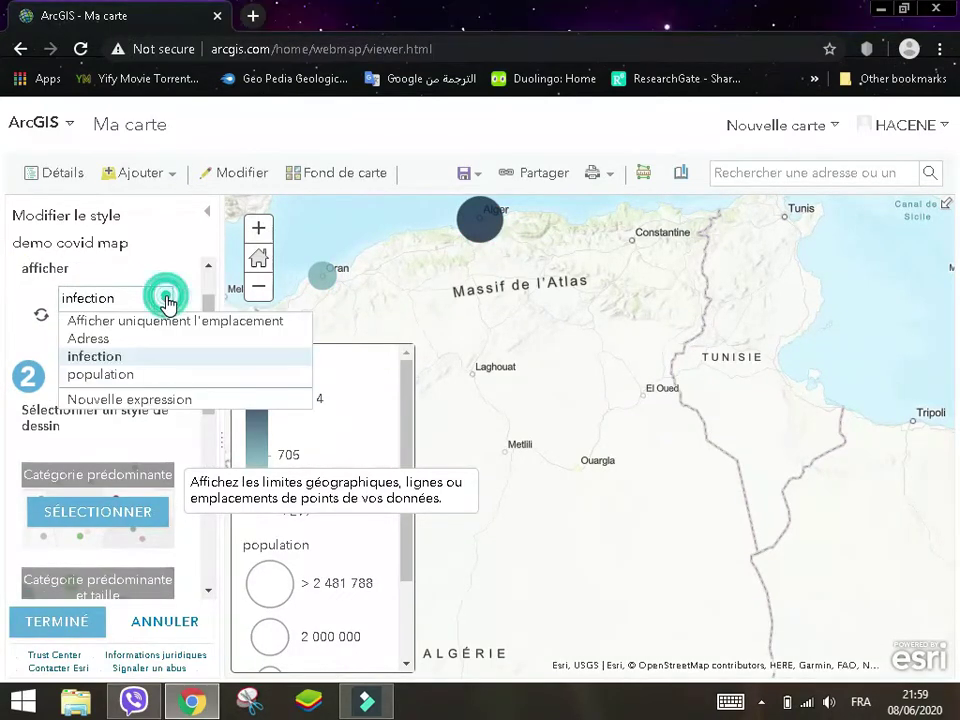
click(146, 375)
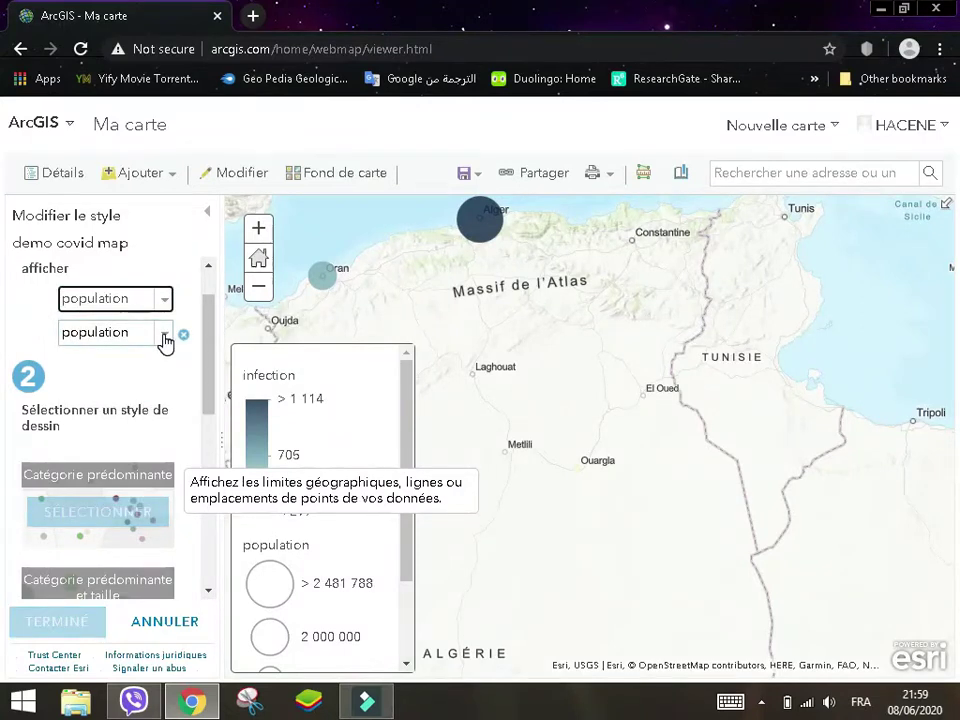
click(165, 337)
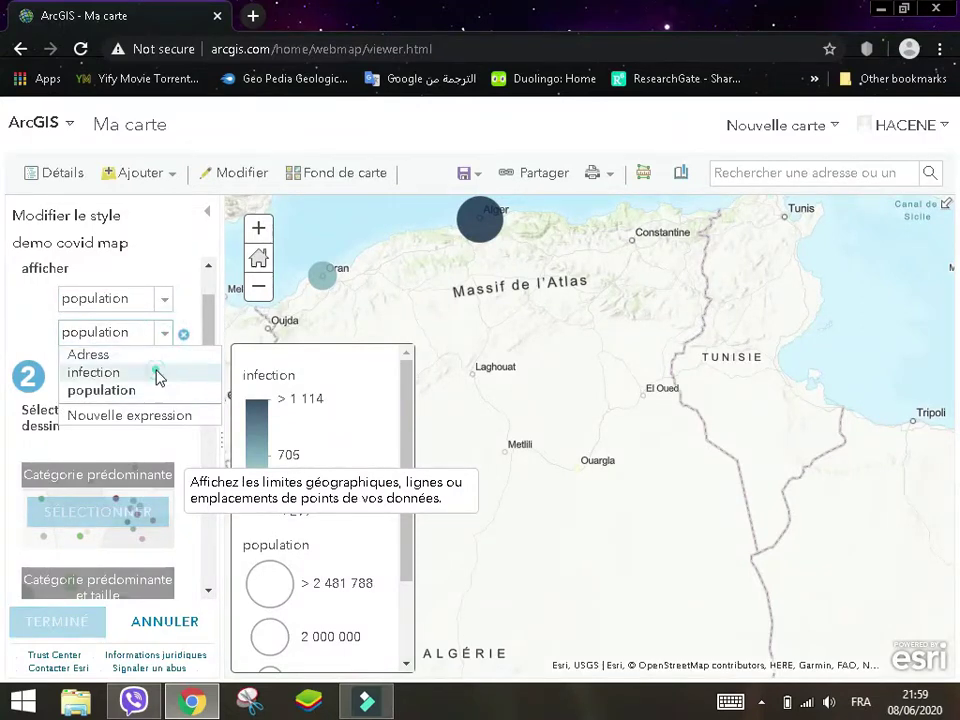
click(156, 374)
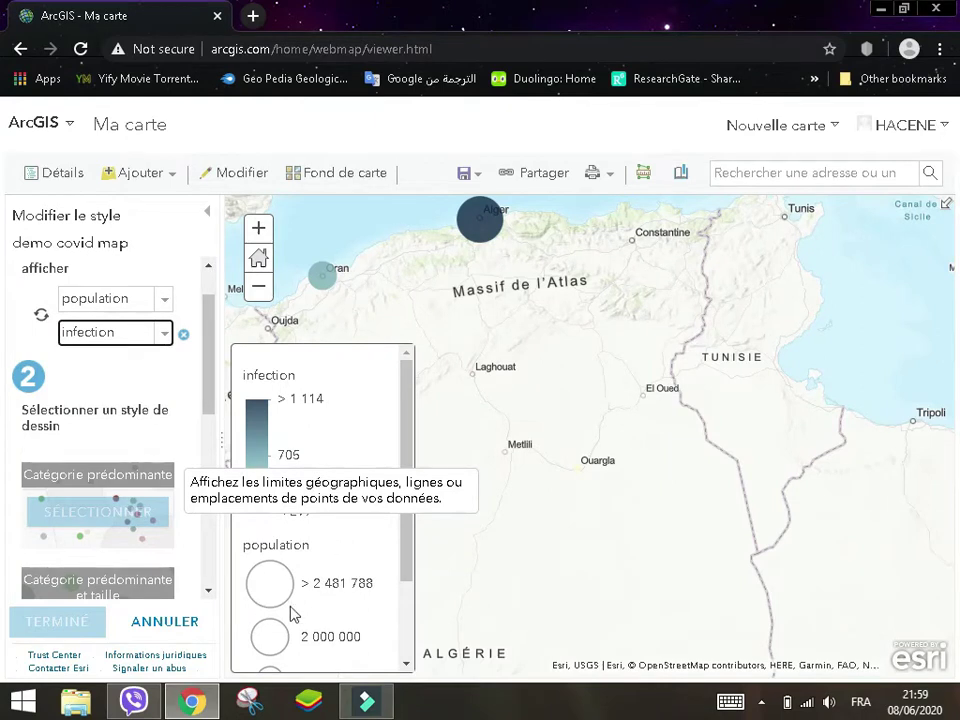
- In the Couleur et taille options, divide the infection size style by population and examine the map circles and legend
drag(212, 366, 209, 407)
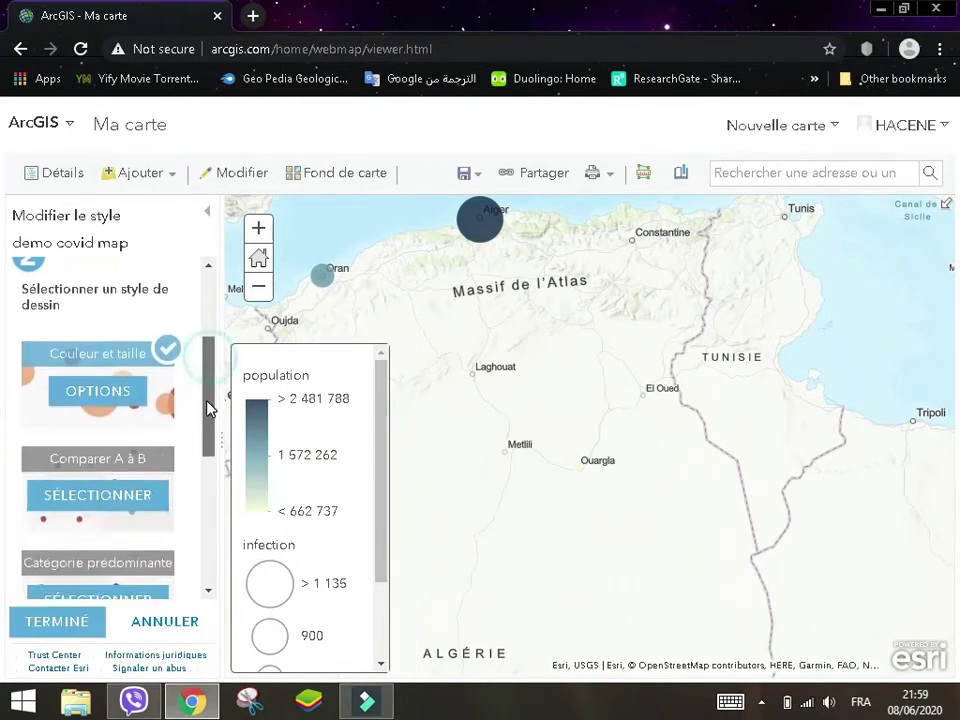
click(104, 393)
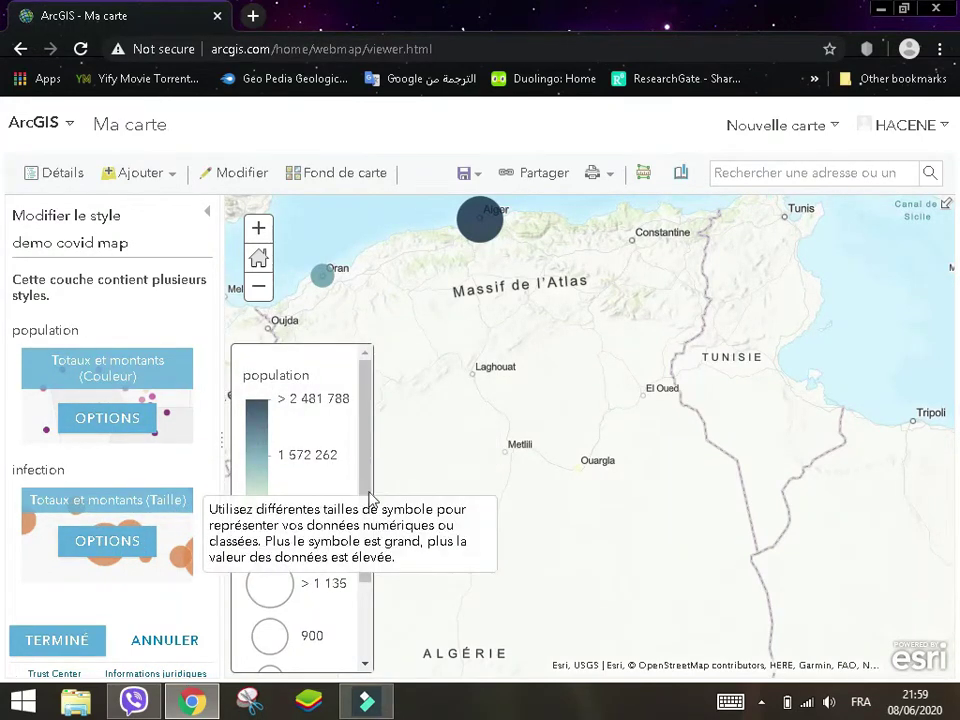
drag(371, 460, 365, 535)
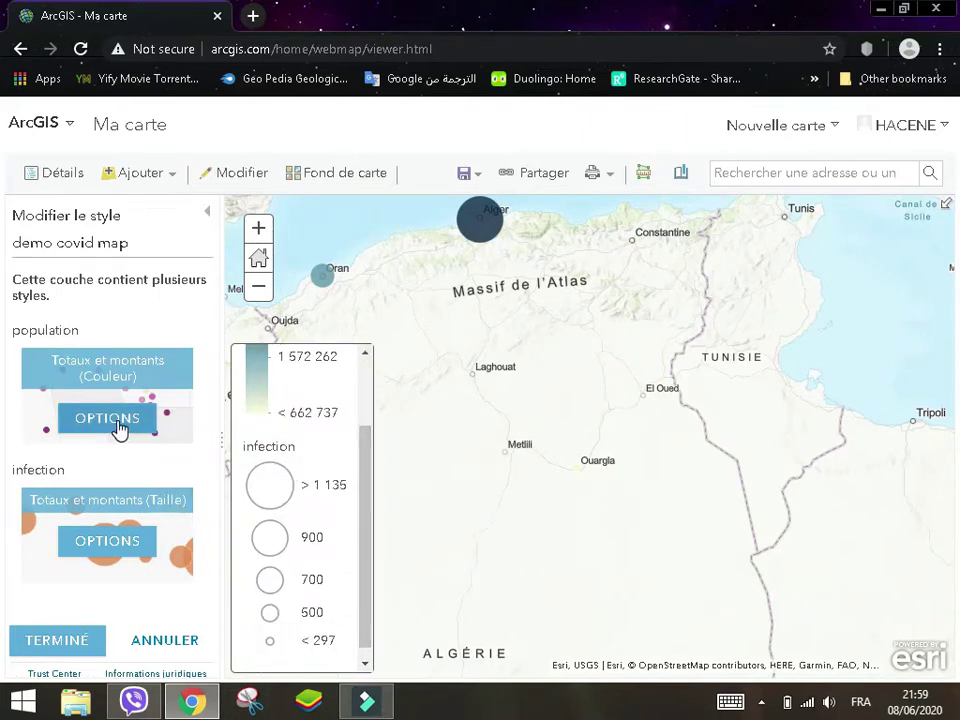
click(124, 542)
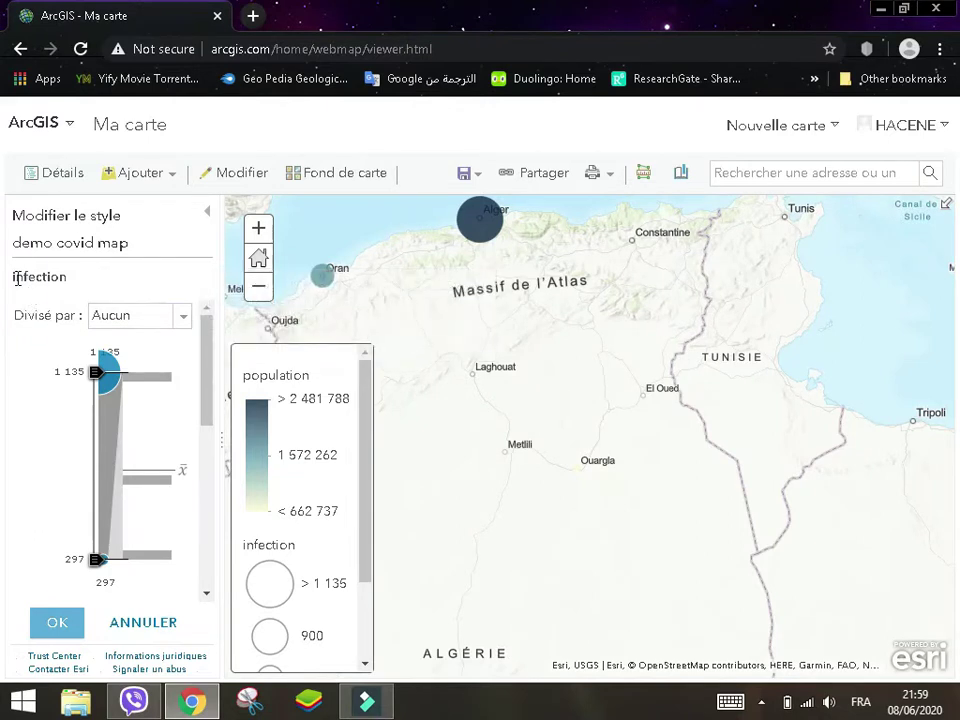
drag(37, 314, 216, 333)
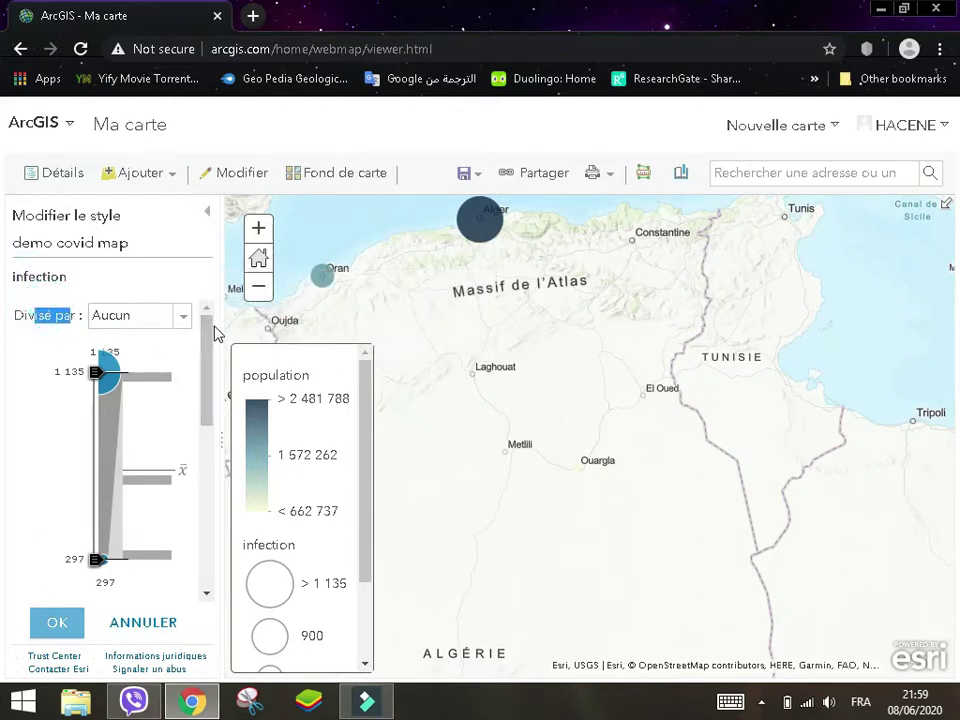
click(184, 320)
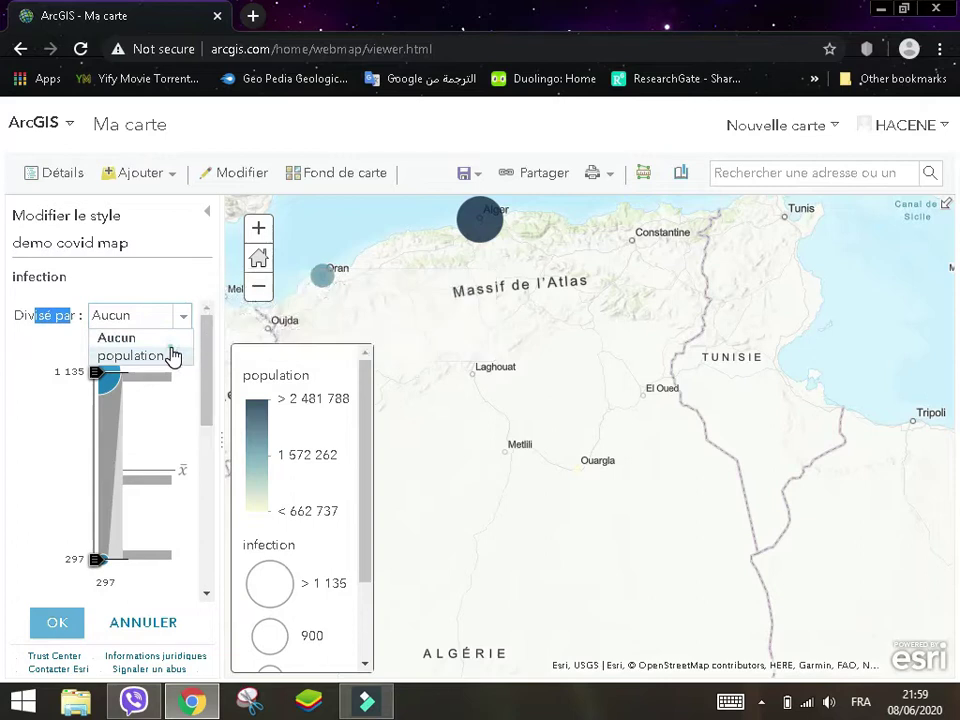
click(140, 355)
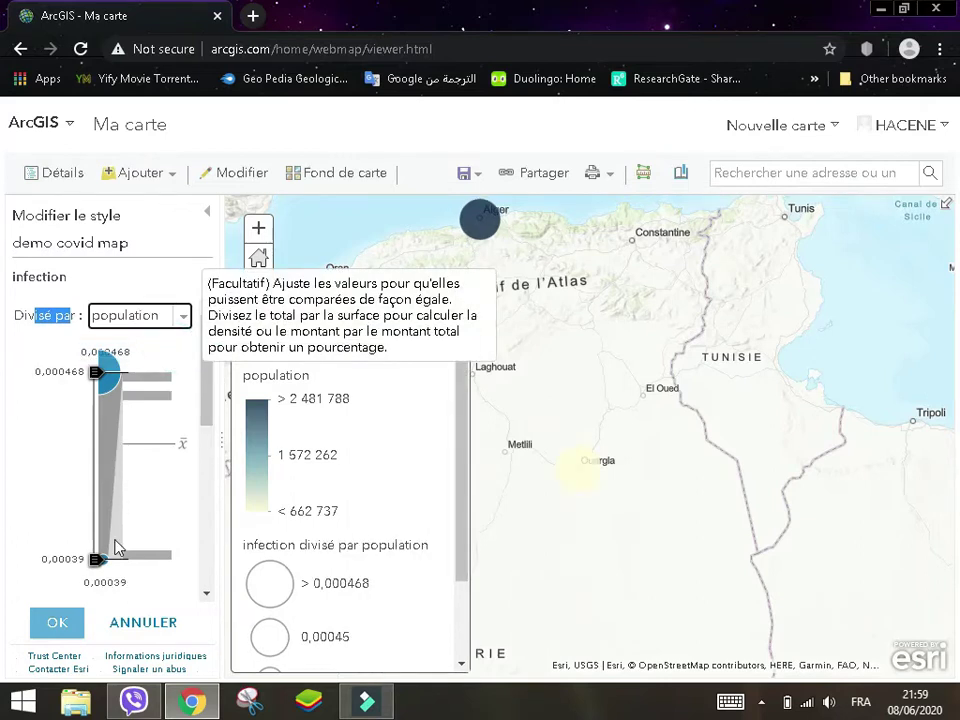
drag(584, 388, 639, 381)
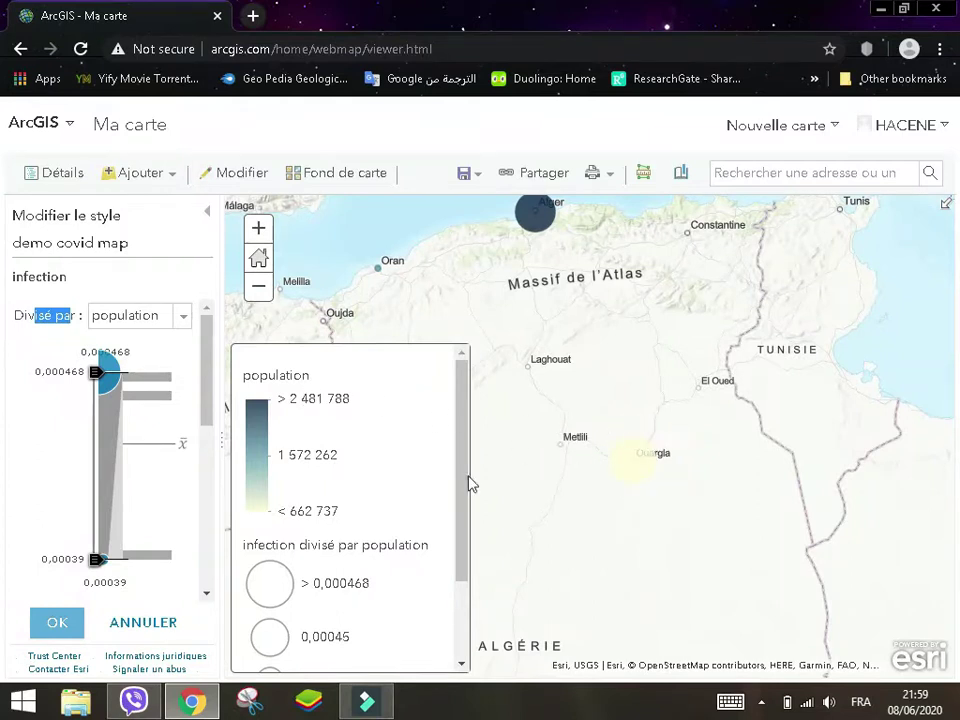
drag(465, 508, 467, 568)
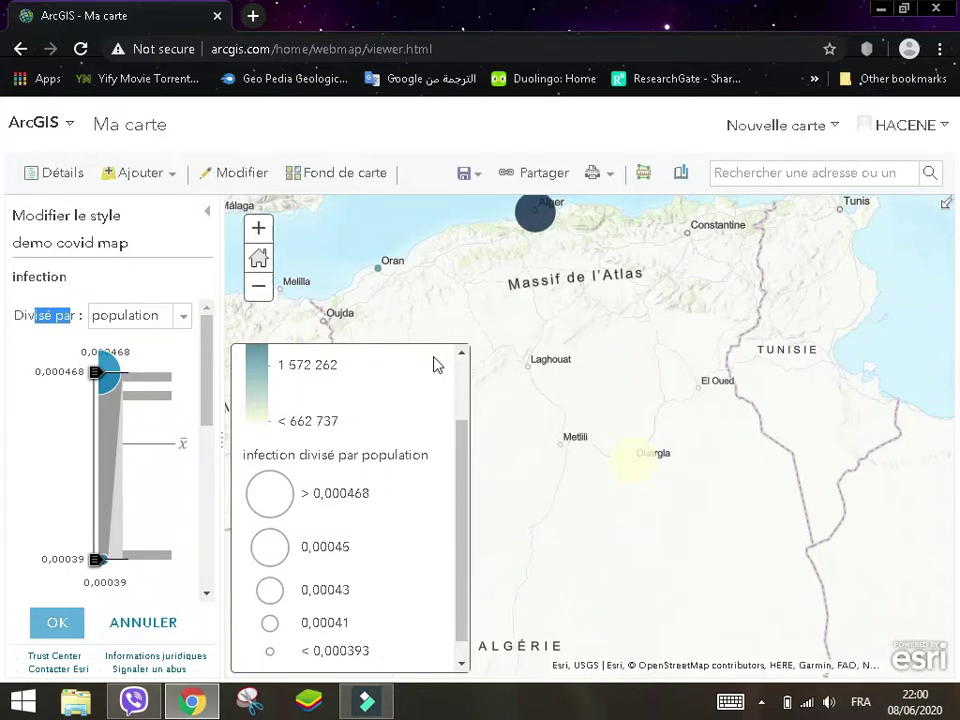
- Change the basemap to Canevas gris foncé and check the Alger and Ouargla circles against it
click(353, 178)
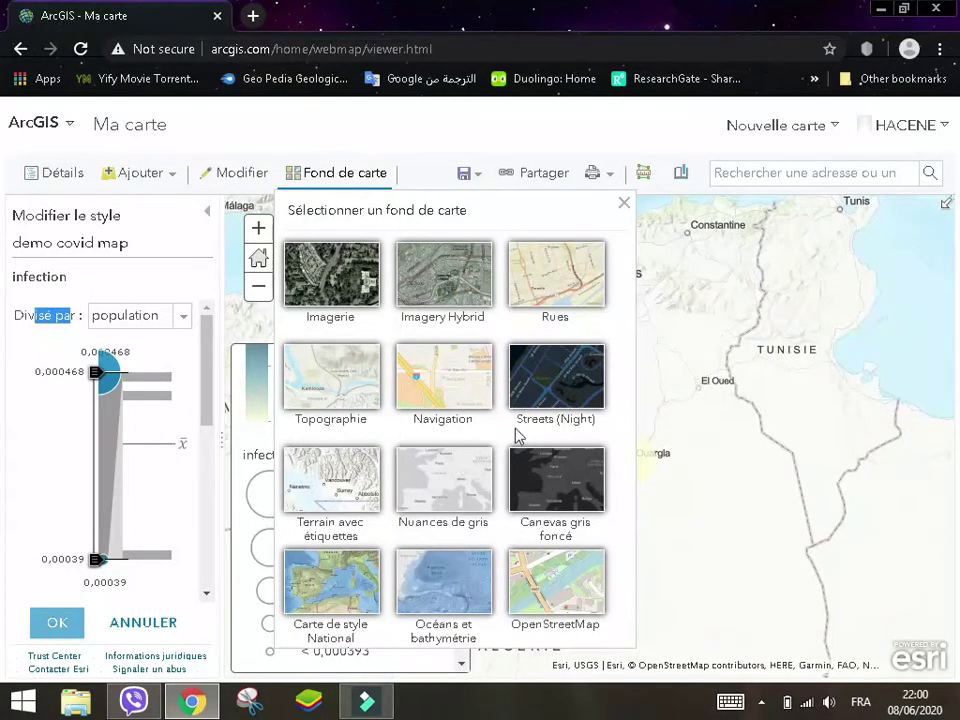
click(561, 490)
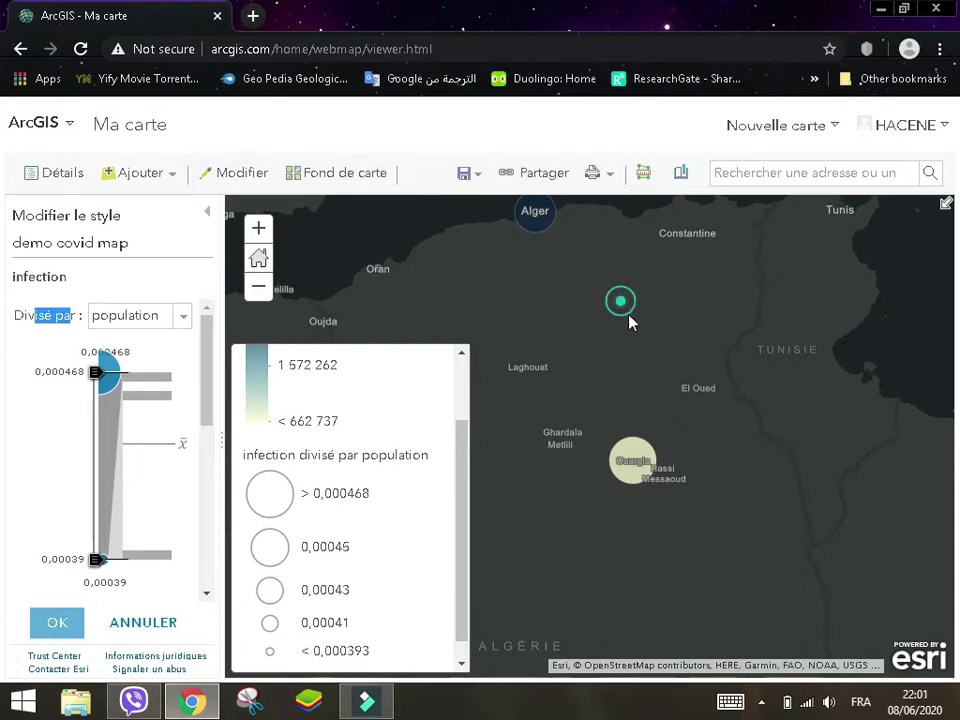
drag(630, 322, 636, 332)
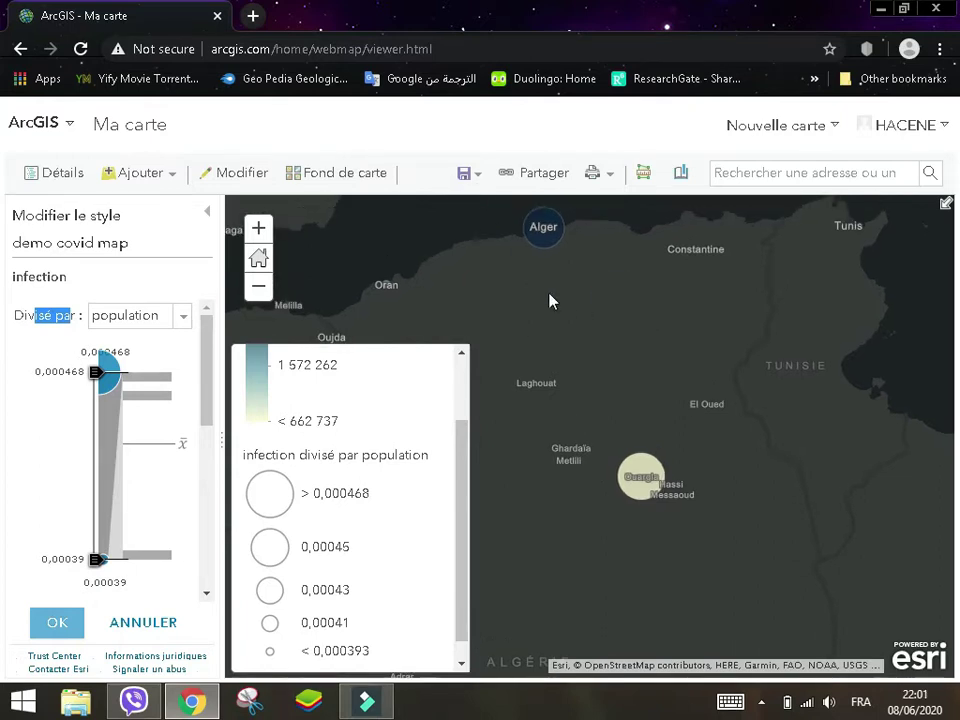
- Generate the printable Carte avec légende version and review its population and infection divisé par population legends
click(614, 184)
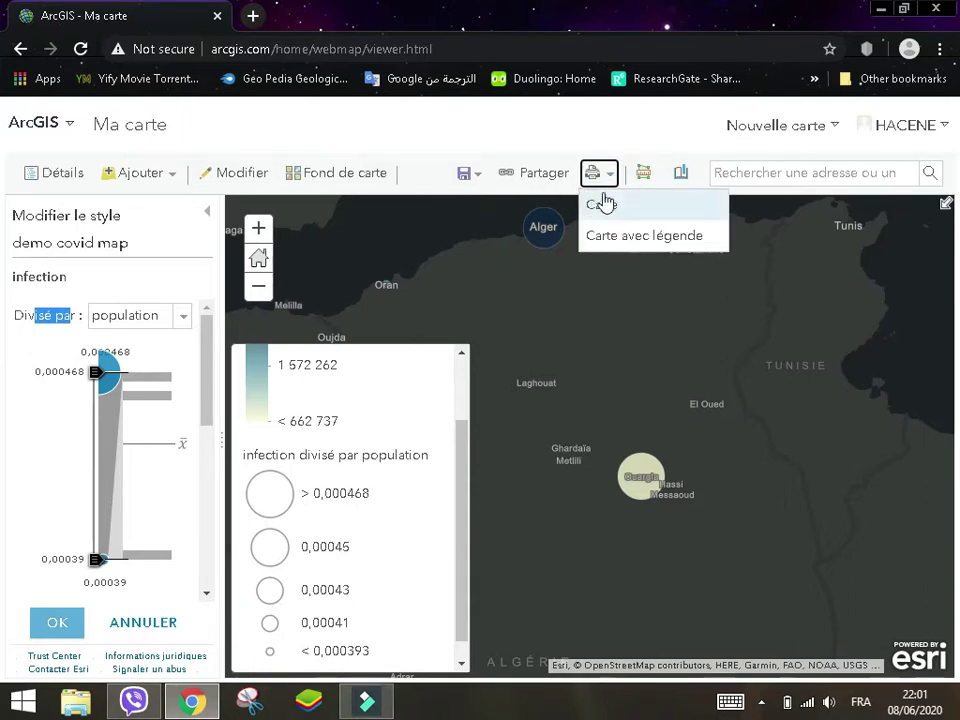
click(625, 238)
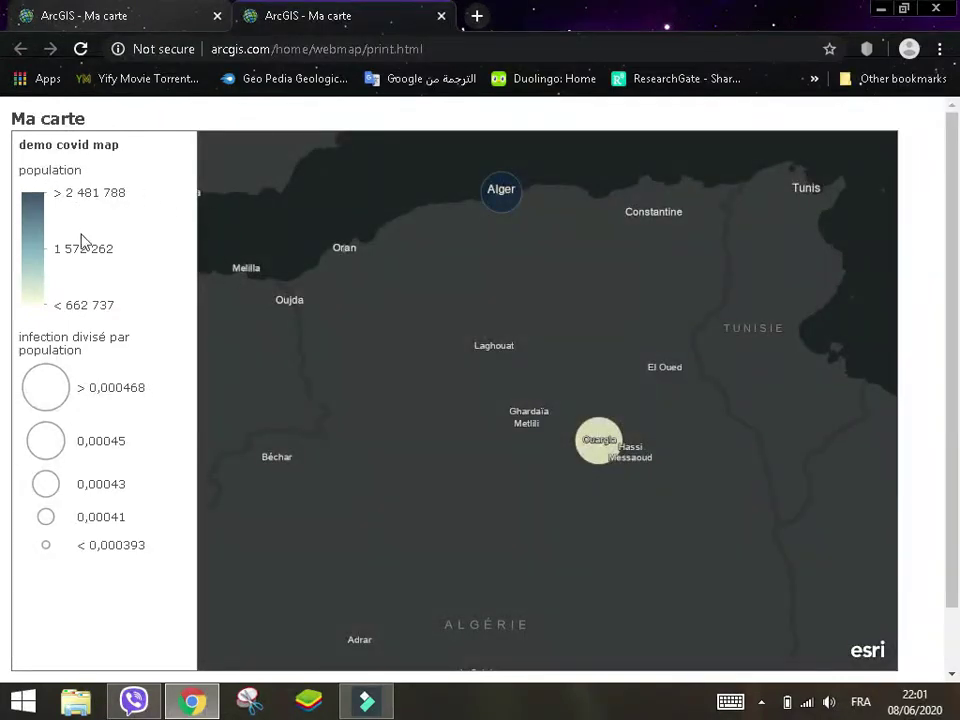
drag(41, 170, 146, 306)
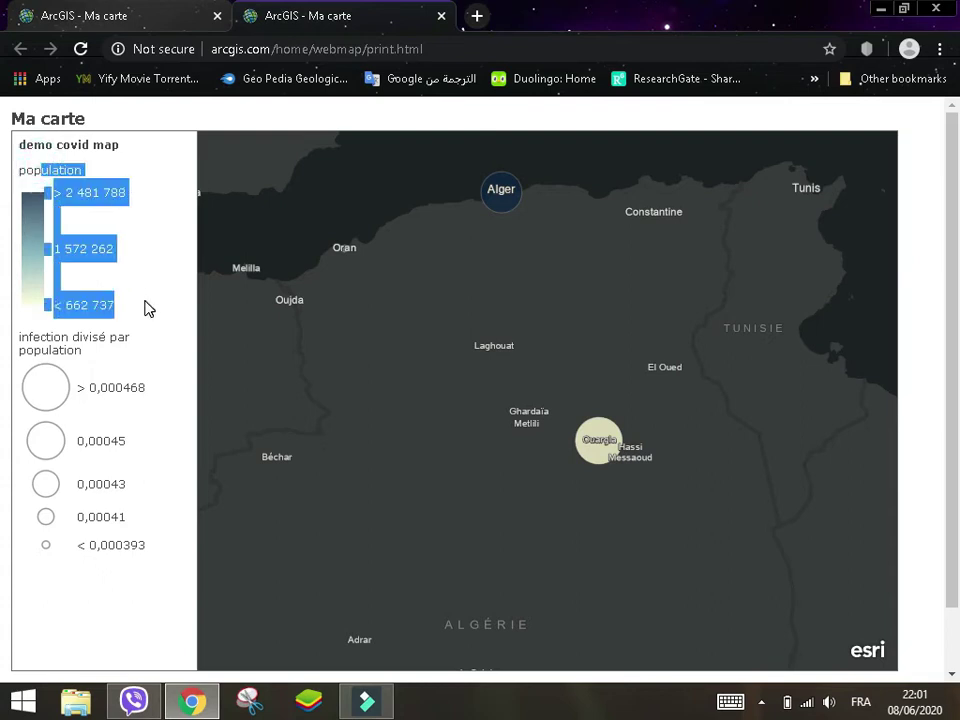
click(156, 230)
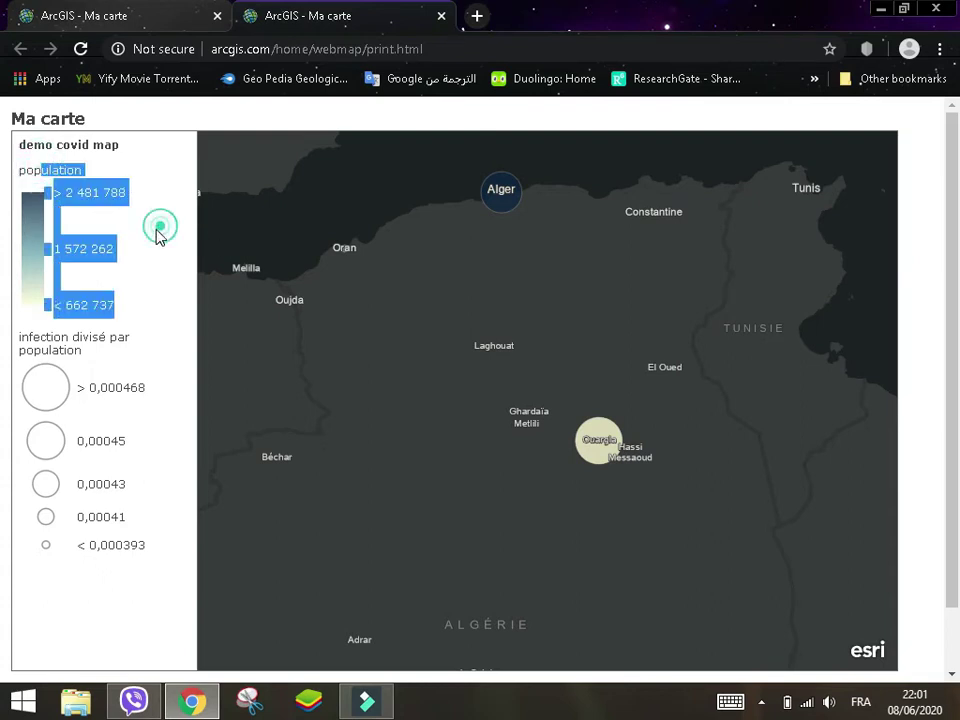
click(128, 282)
drag(43, 336, 153, 536)
click(148, 456)
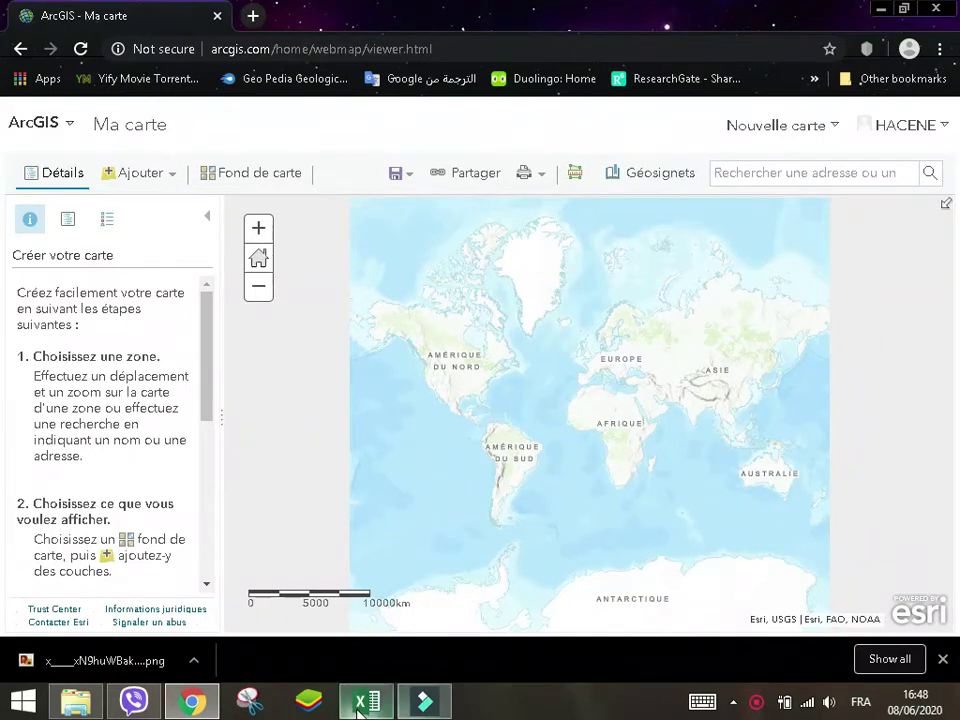
- Start a layer search for the new blank map and switch its source from Mon contenu to ArcGIS Online
mouse_move(362, 705)
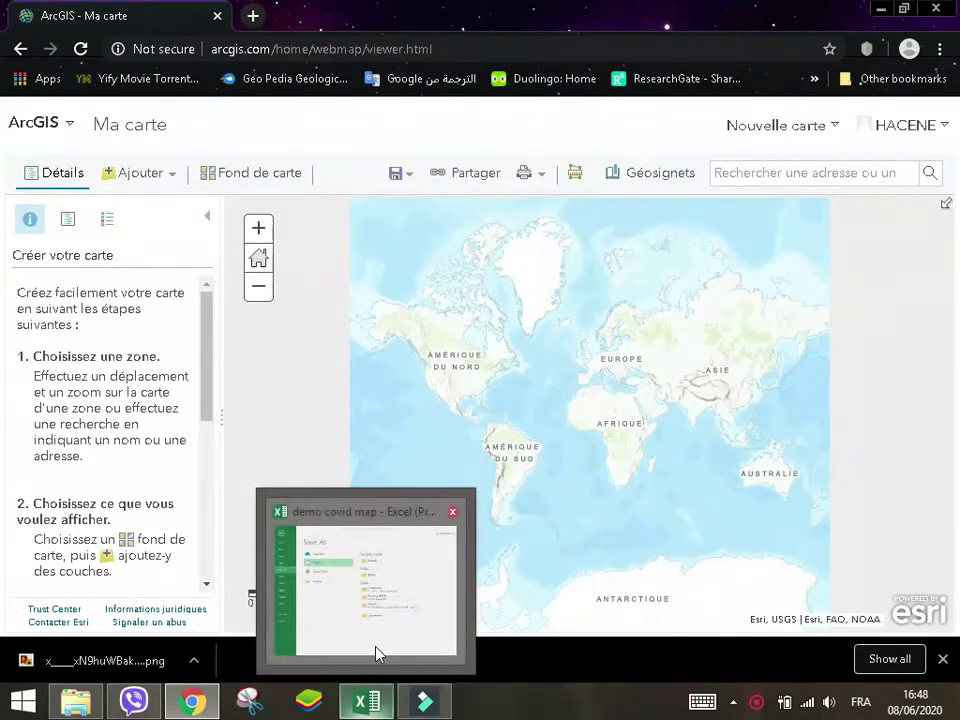
mouse_move(367, 590)
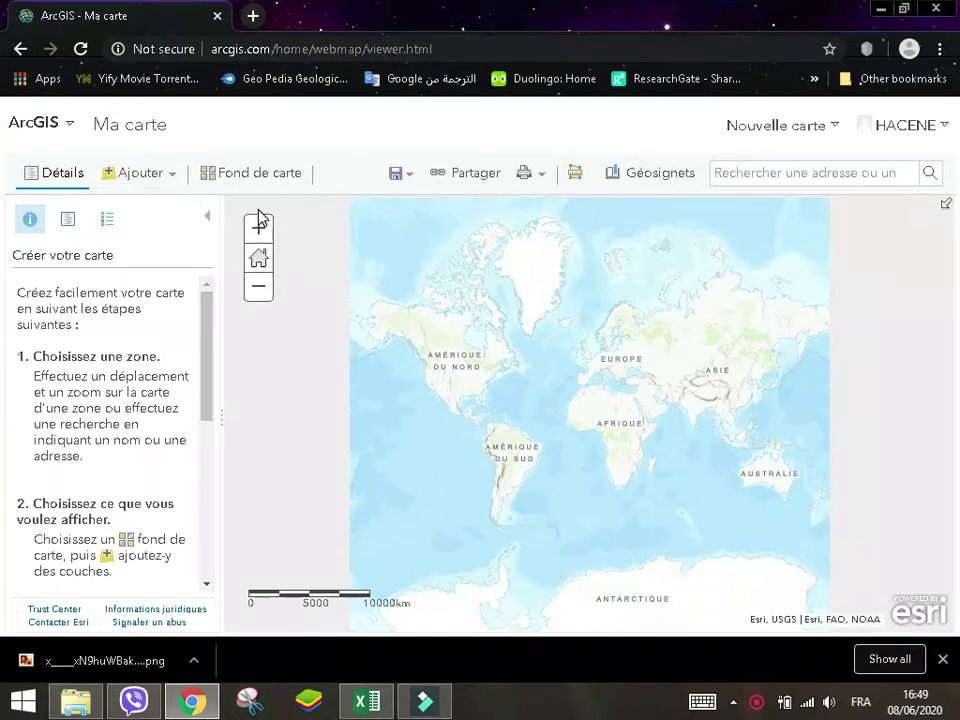
click(174, 178)
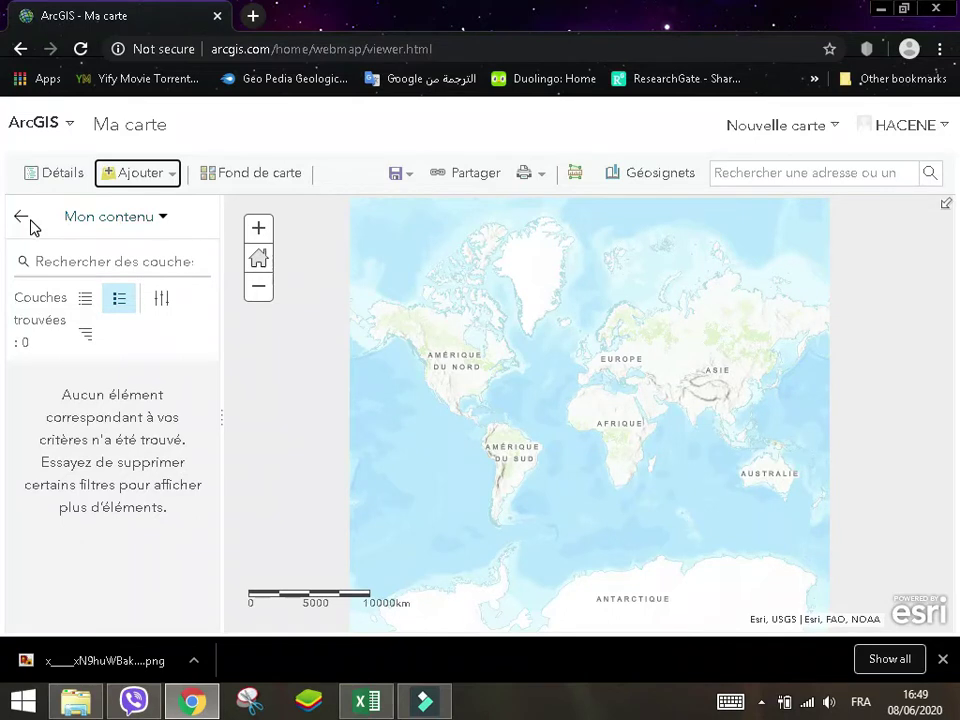
click(157, 229)
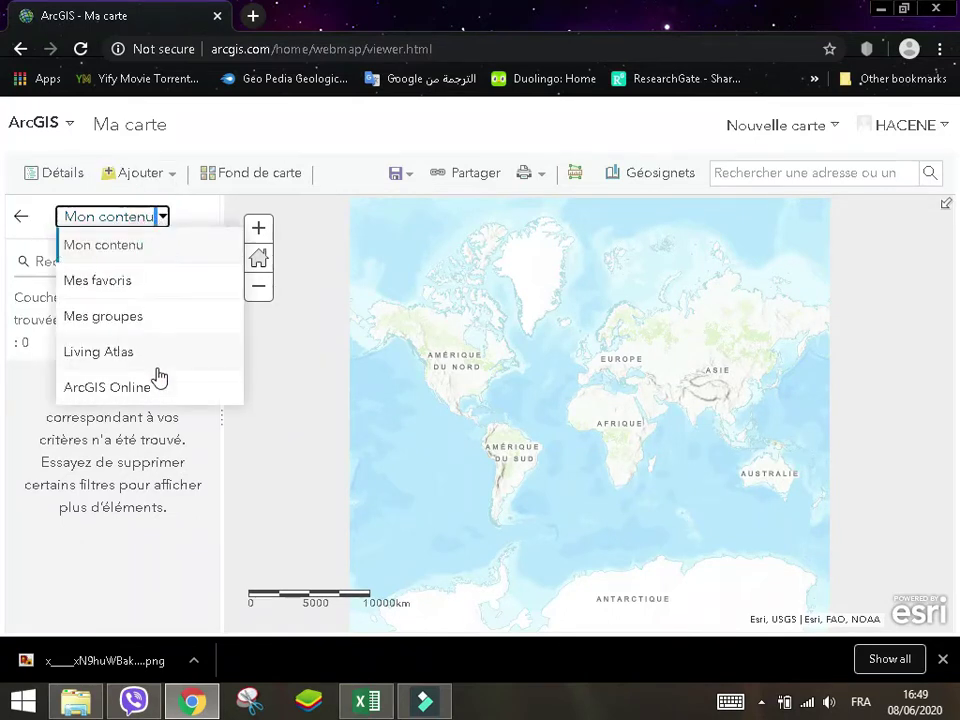
click(157, 389)
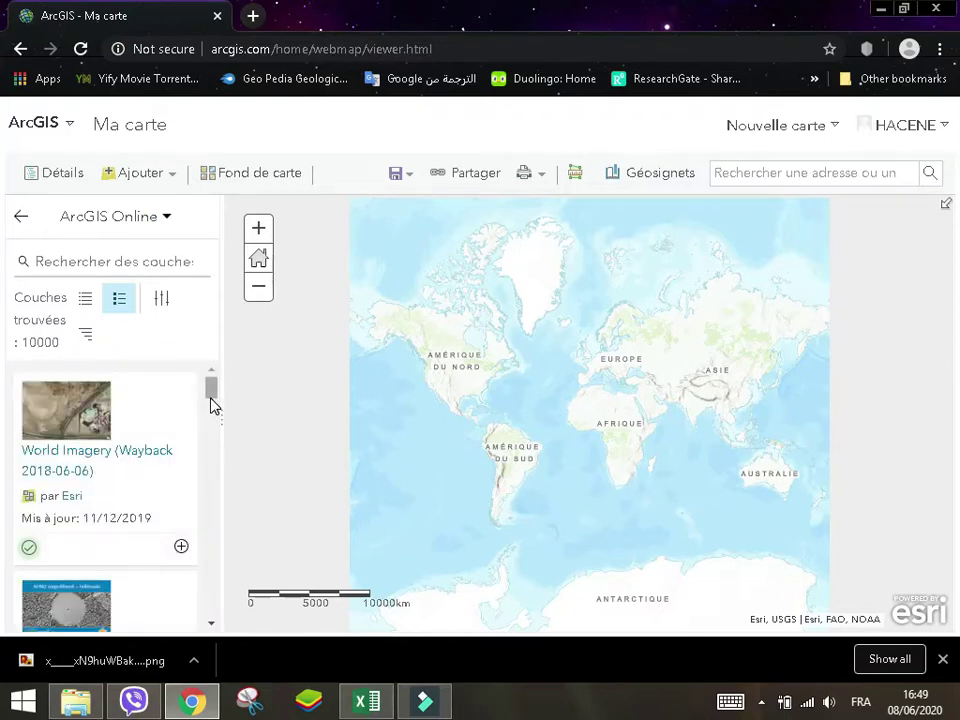
drag(211, 403, 225, 336)
- Search the ArcGIS Online layers for "oil"
click(110, 257)
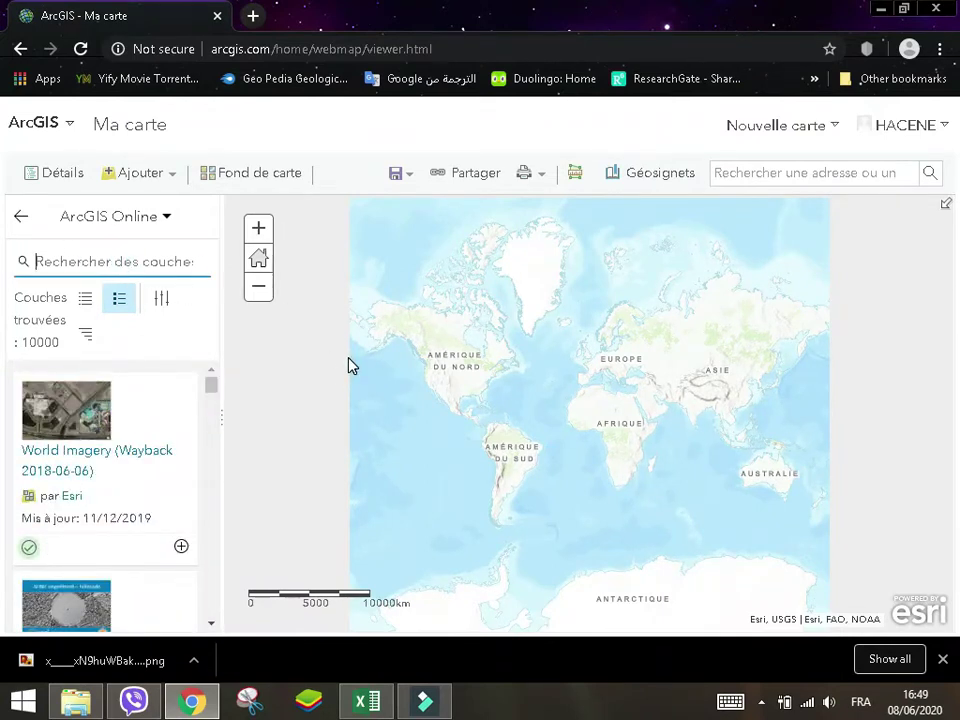
text(ooil)
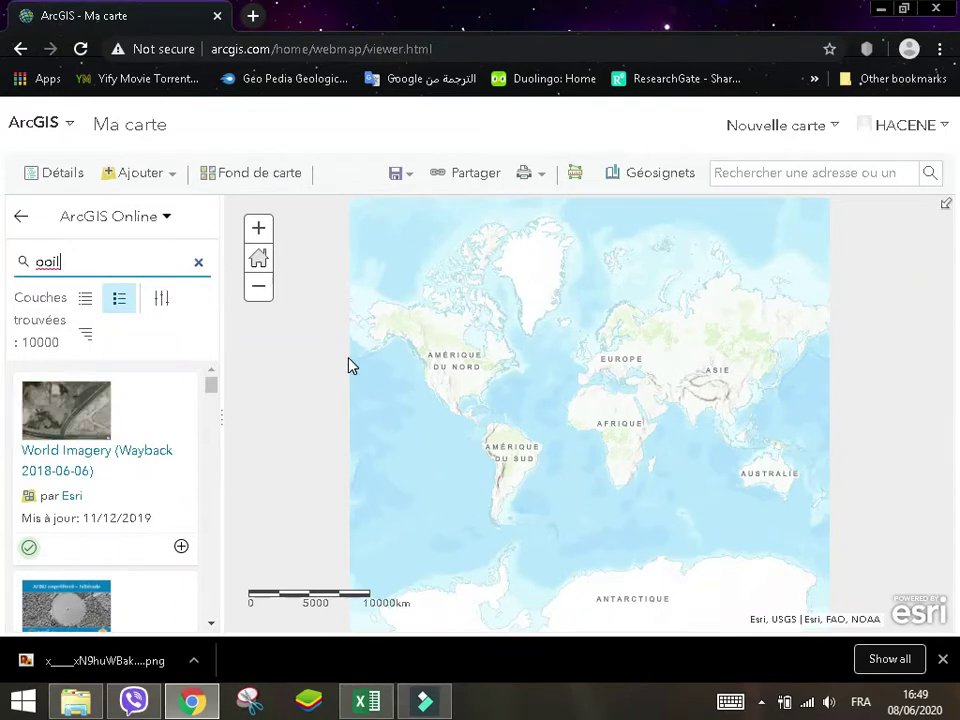
key(BackSpace)
key(BackSpace)
key(BackSpace)
text(i)
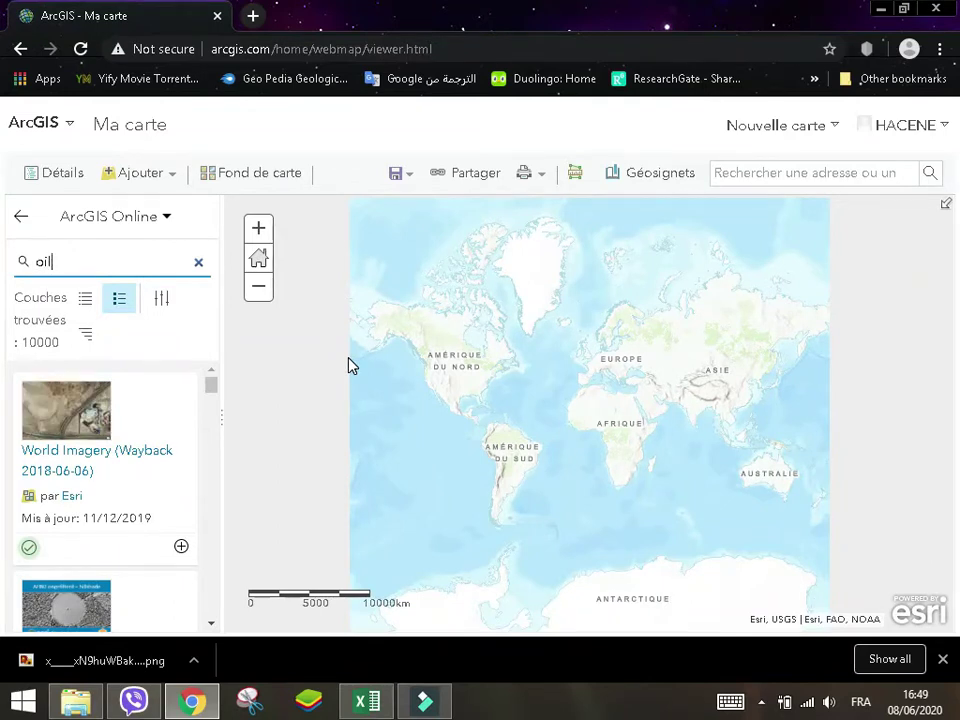
text(l)
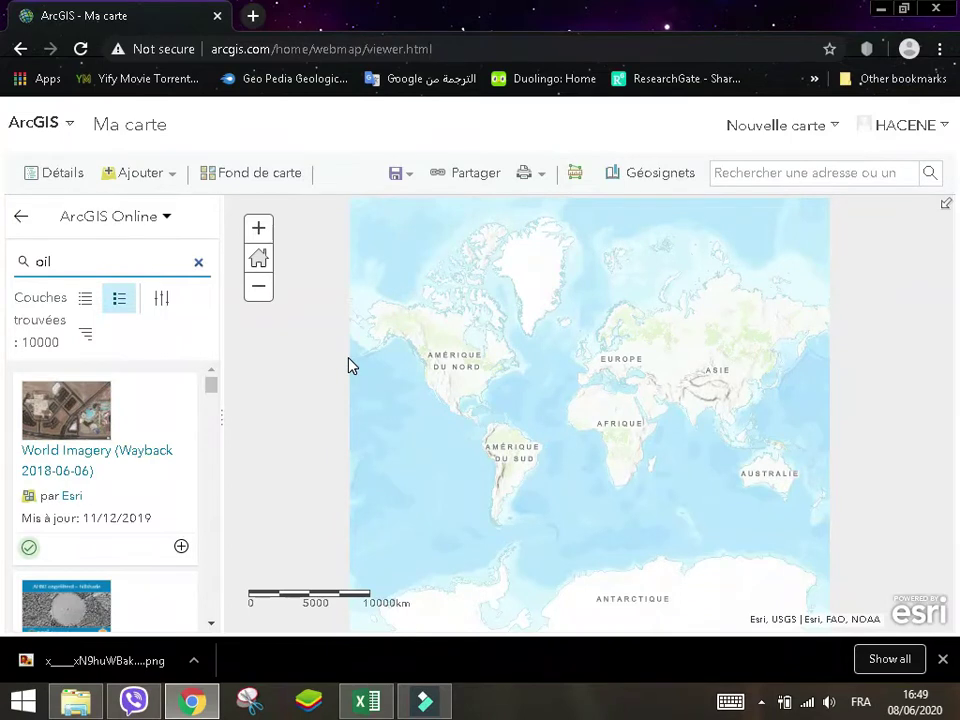
key(Return)
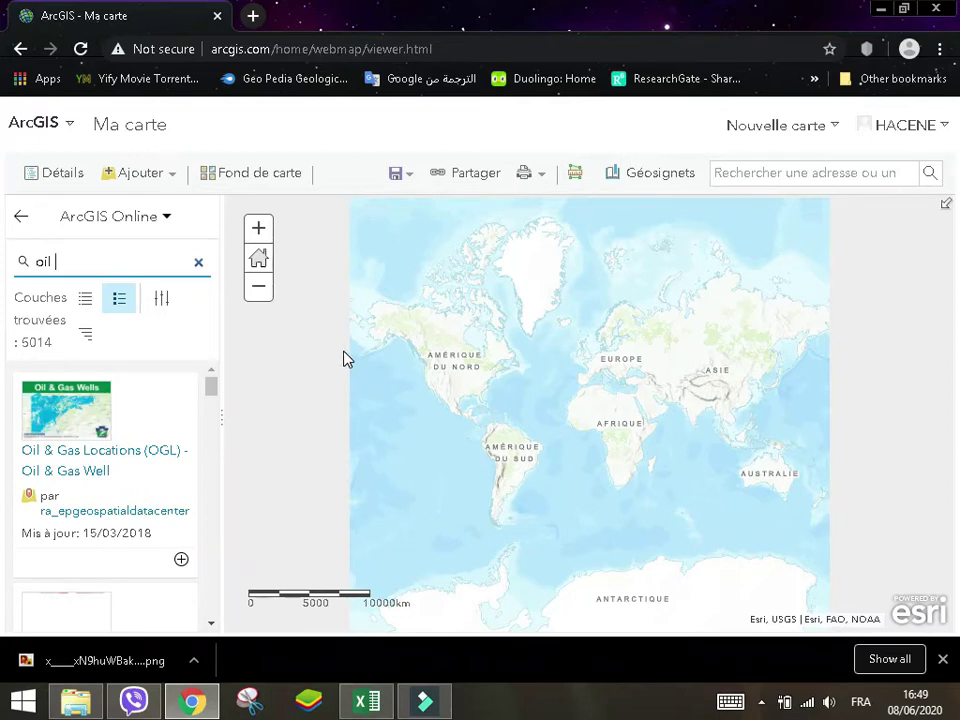
- Browse the oil layer results and show the item details of Undiscovered Oil and Gas Resources
scroll(168, 471, down, 1)
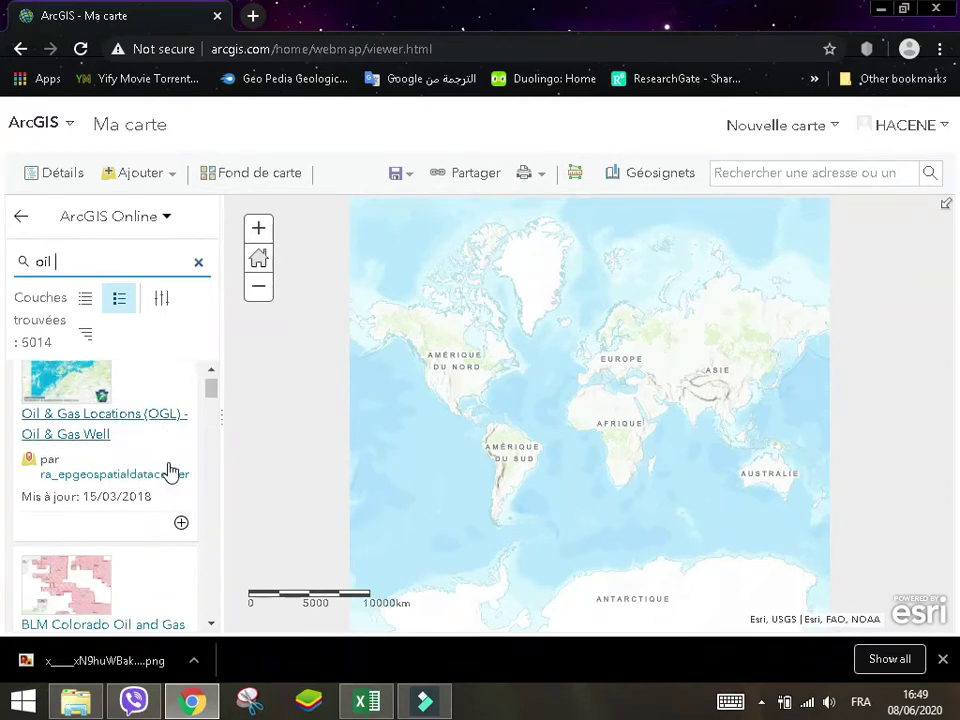
scroll(168, 471, down, 5)
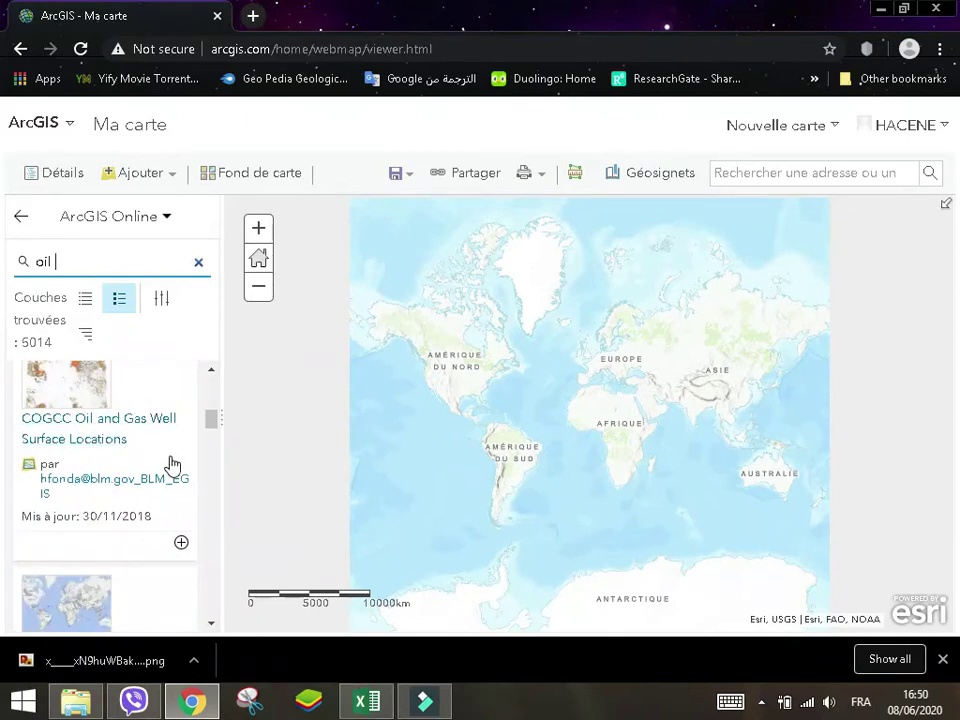
scroll(150, 470, down, 3)
scroll(139, 493, down, 3)
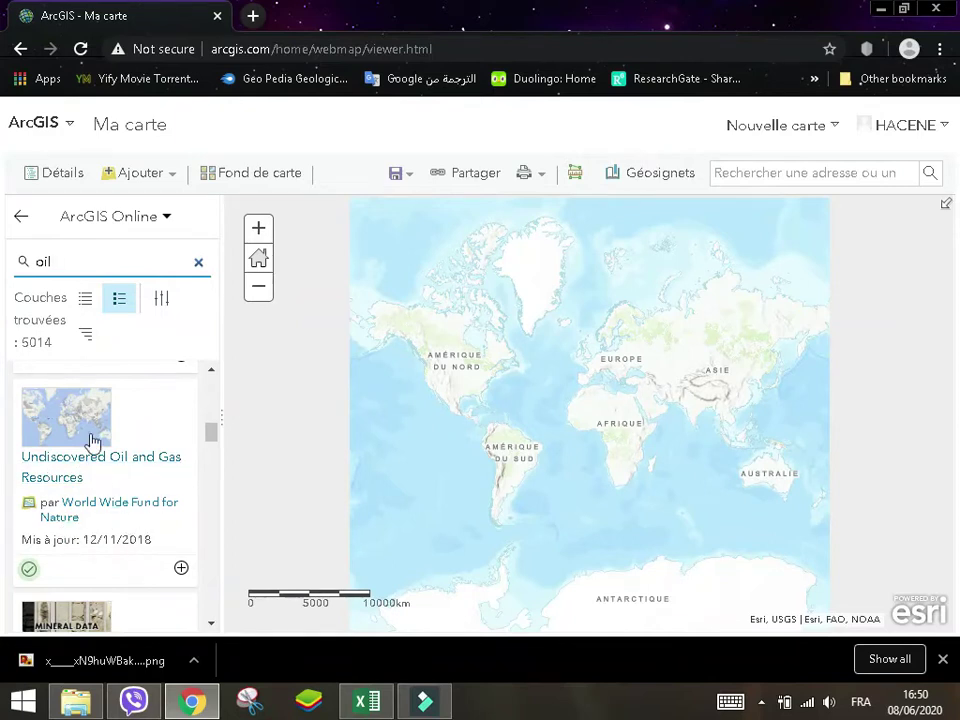
double_click(115, 456)
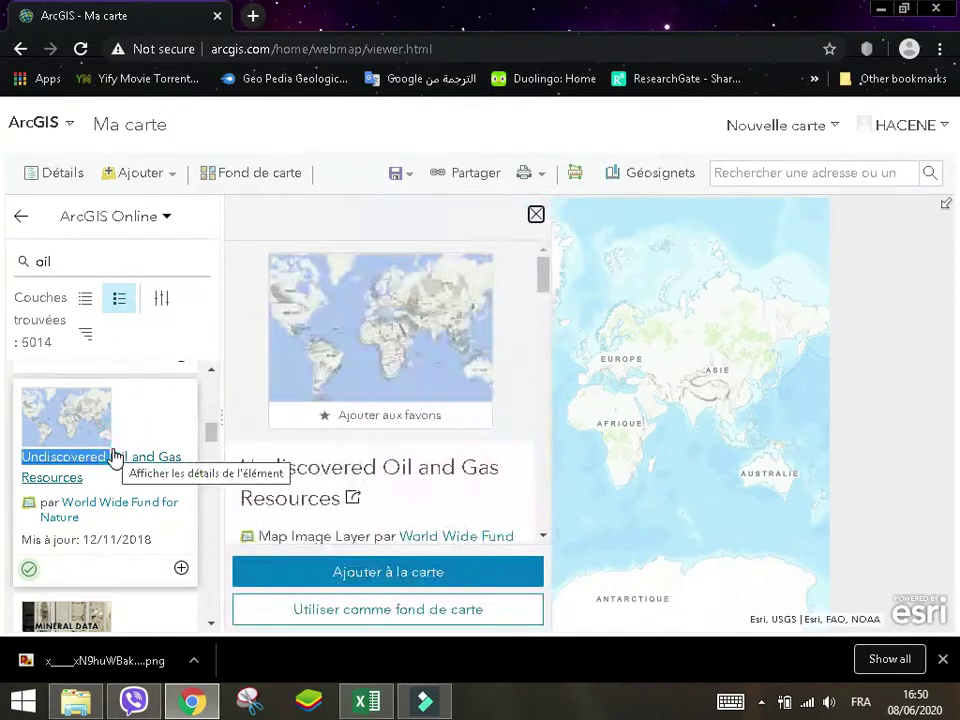
- Add the Undiscovered Oil and Gas Resources layer to the map and close its item details
click(303, 573)
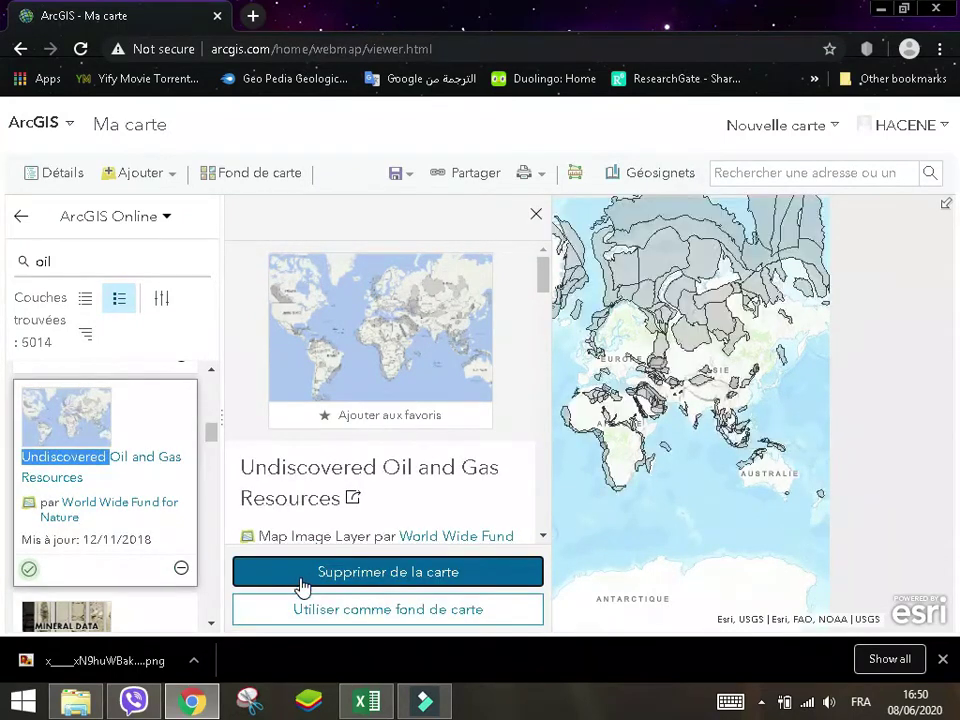
click(536, 214)
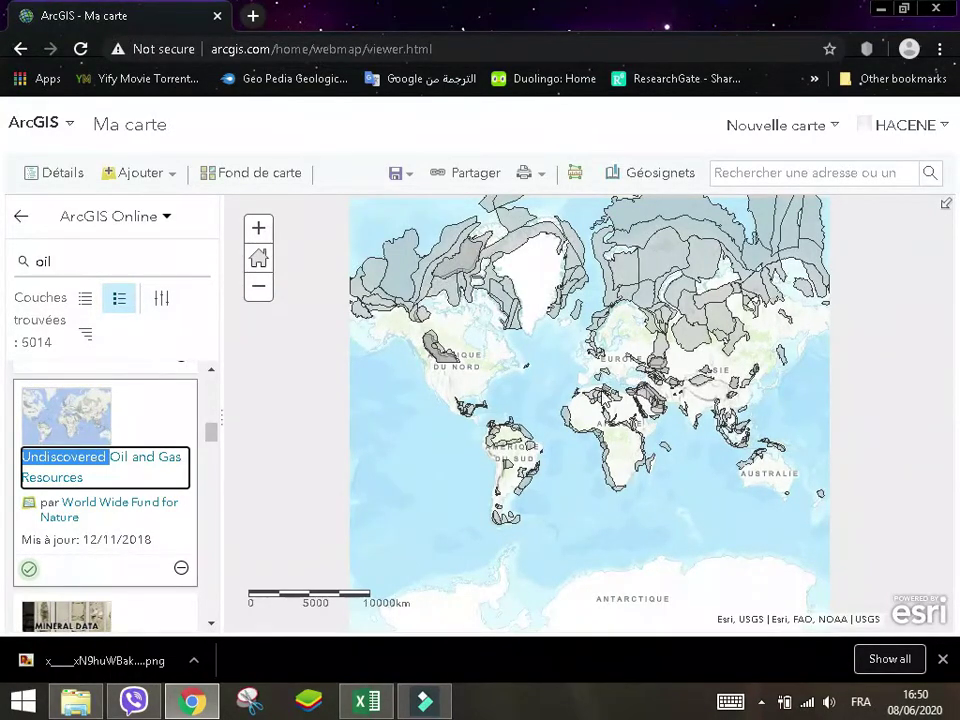
- Examine the petroleum system and province attributes of the Berkine Paleozoic and Mesozoic Reservoirs polygon in eastern Algeria
scroll(441, 305, up, 4)
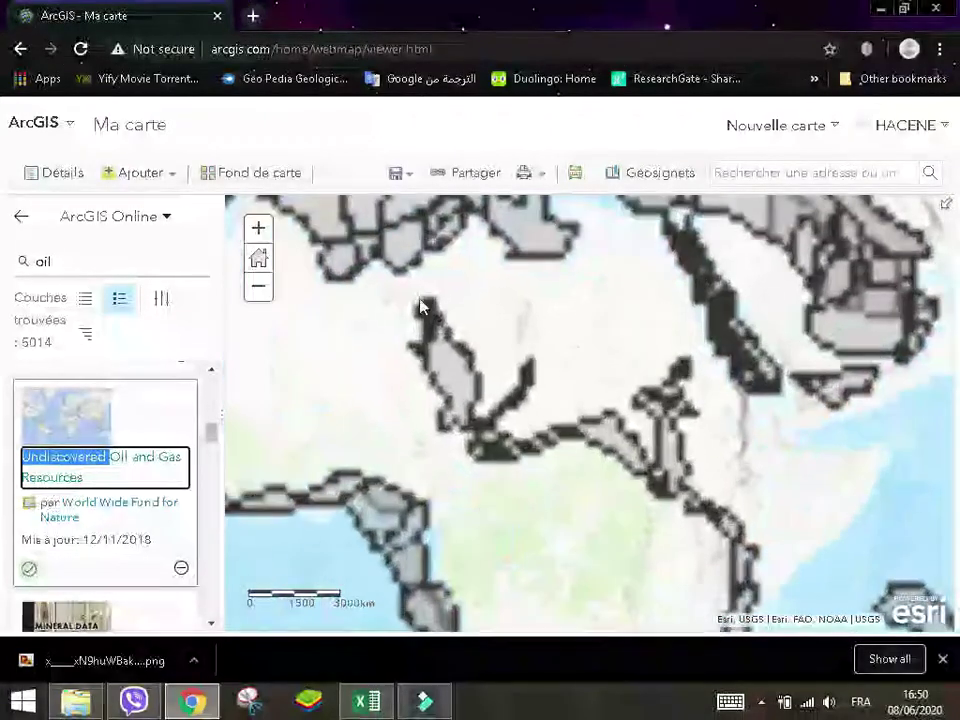
drag(506, 393, 664, 541)
drag(500, 420, 525, 494)
scroll(530, 470, up, 2)
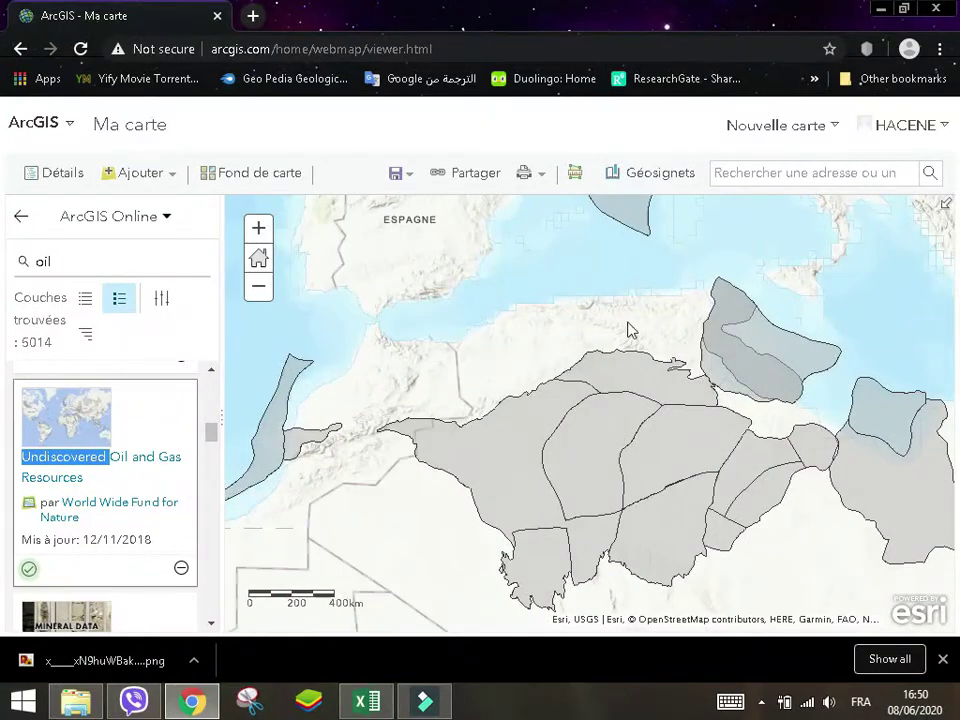
click(664, 458)
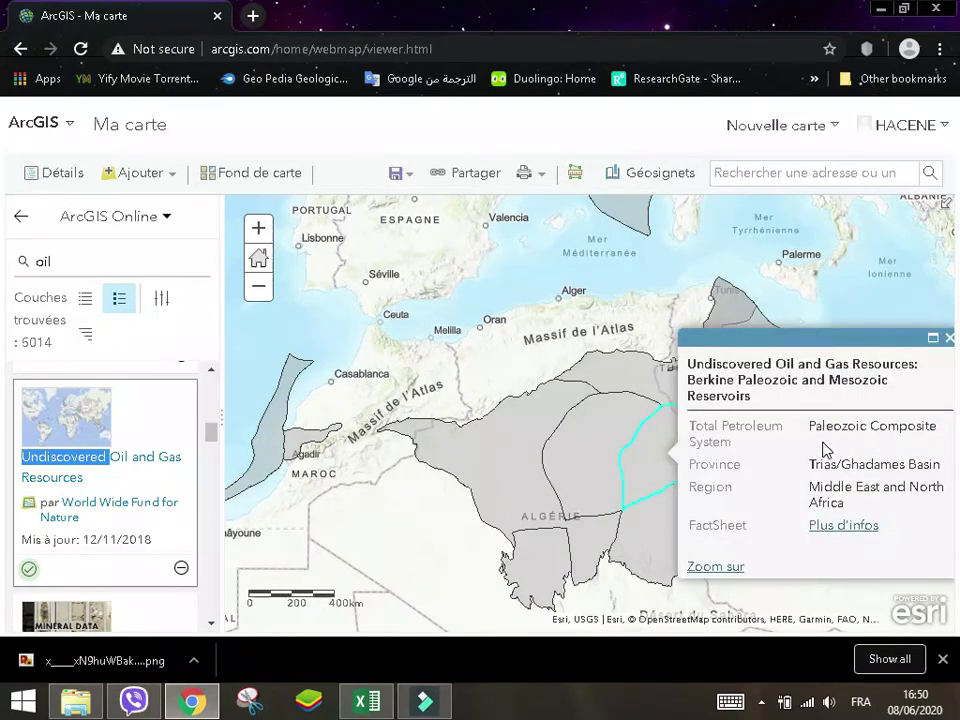
drag(815, 425, 907, 426)
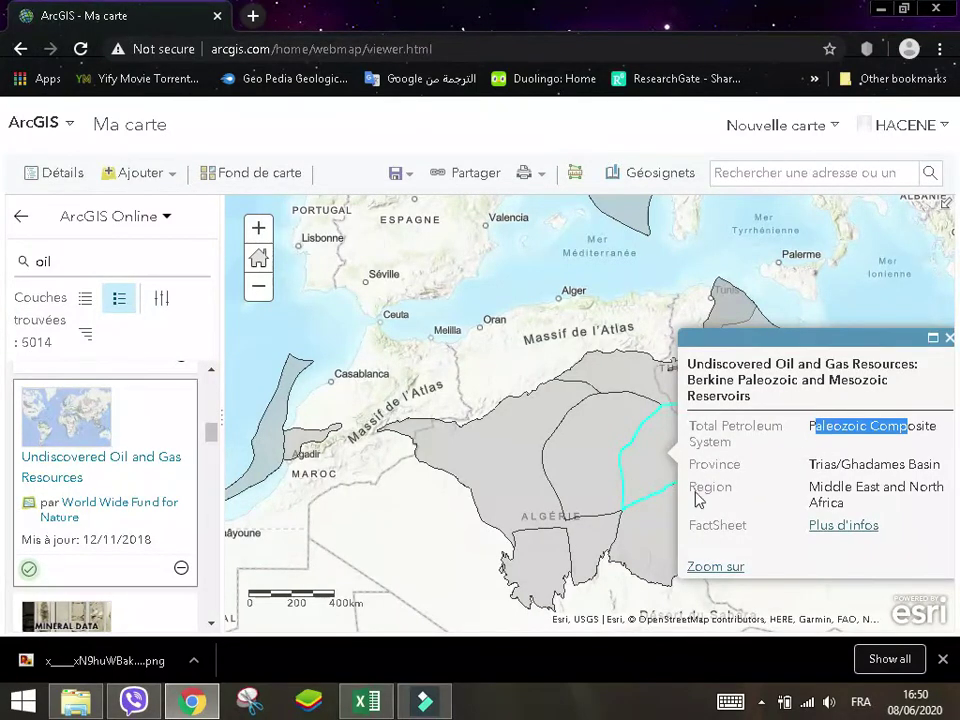
drag(815, 464, 840, 464)
- Inspect the attributes of the Oued Mya and Gourara reservoir polygons in Algeria and dismiss their details
click(612, 485)
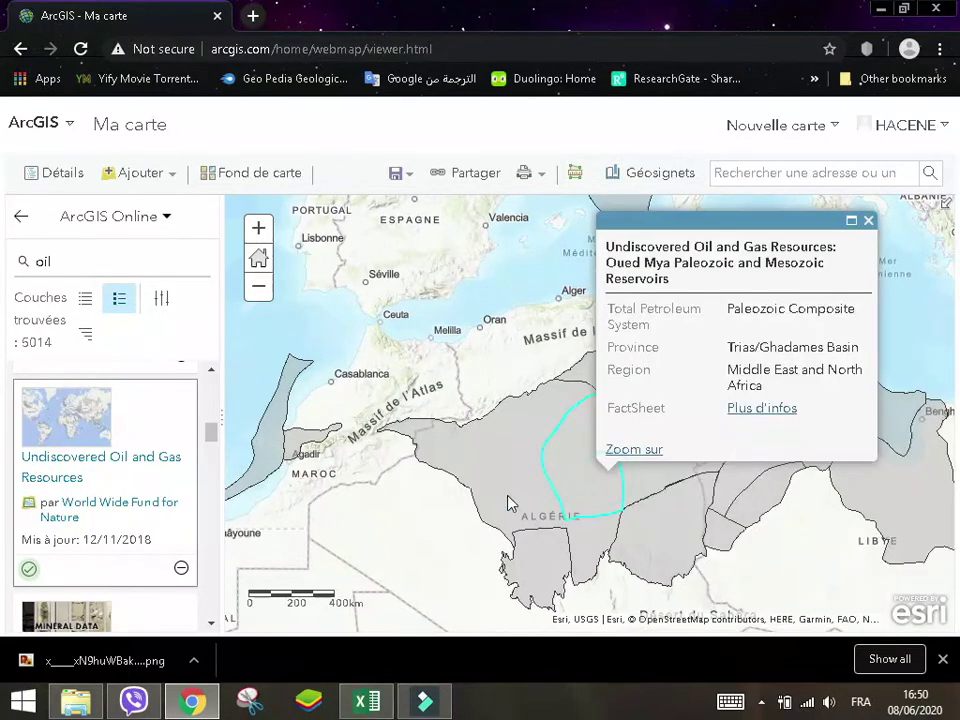
click(532, 381)
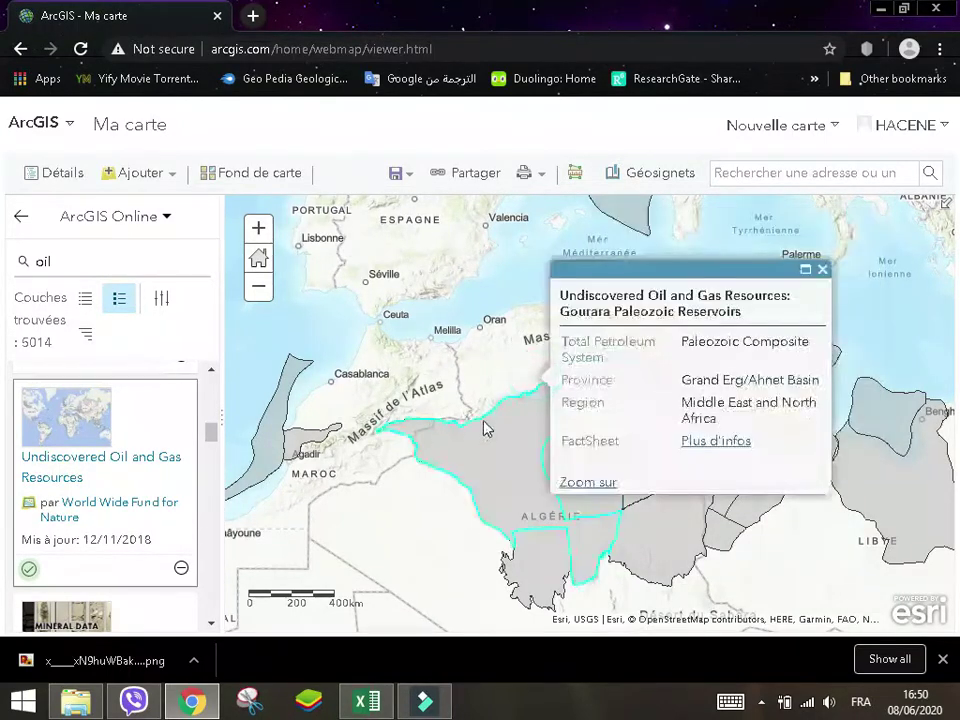
click(400, 506)
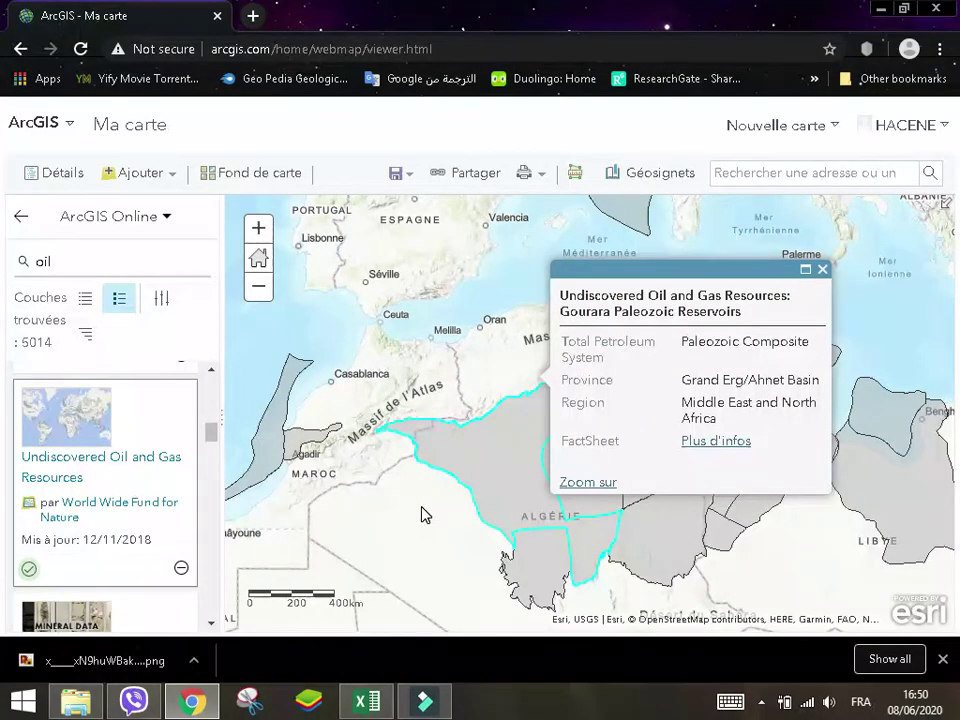
click(421, 514)
click(465, 383)
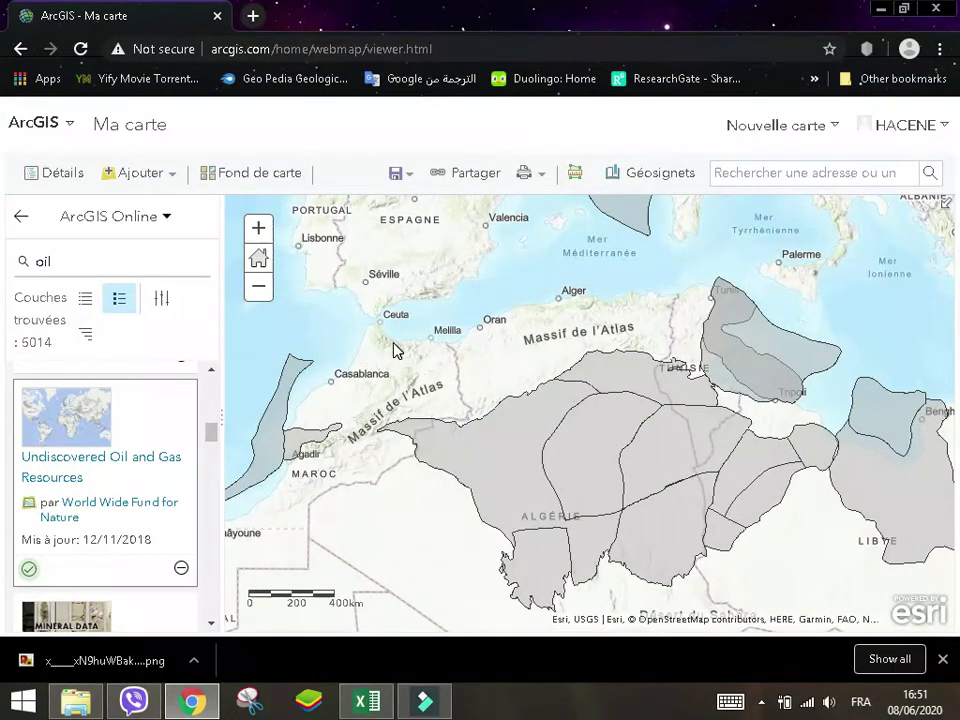
- Create a map notes layer named Notes de carte from the Infrastructure de pétrole et de gaz template
click(174, 176)
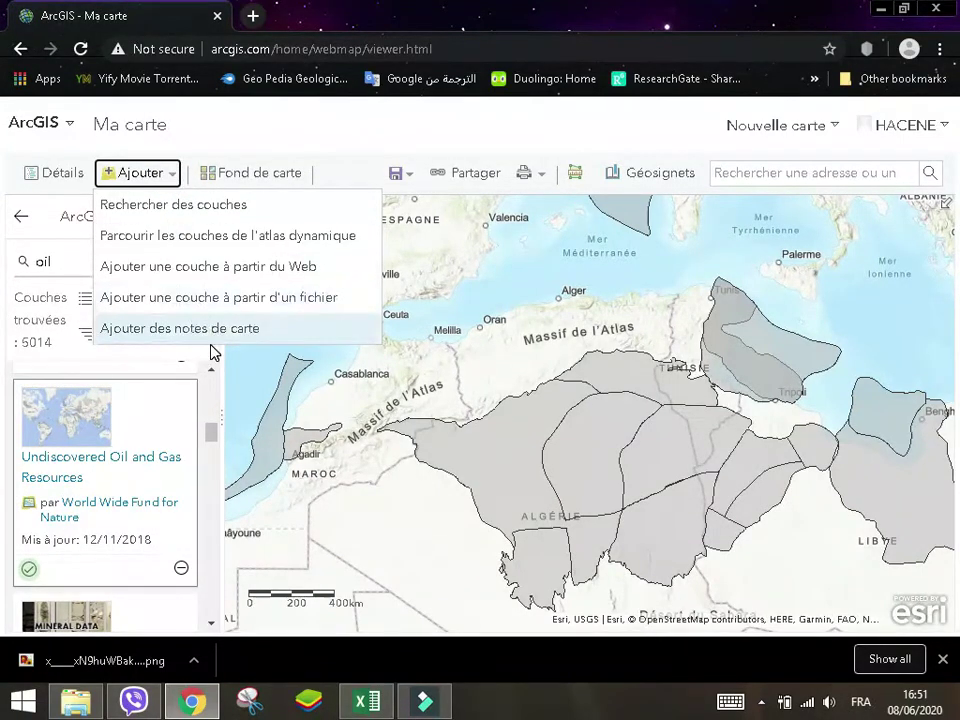
click(249, 328)
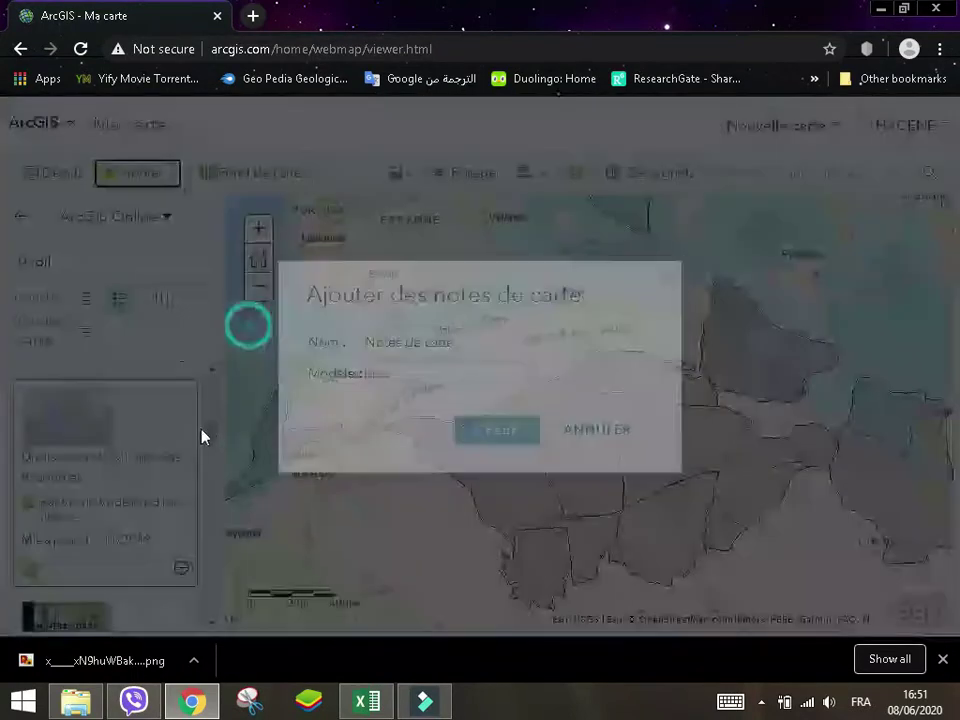
drag(463, 340, 298, 353)
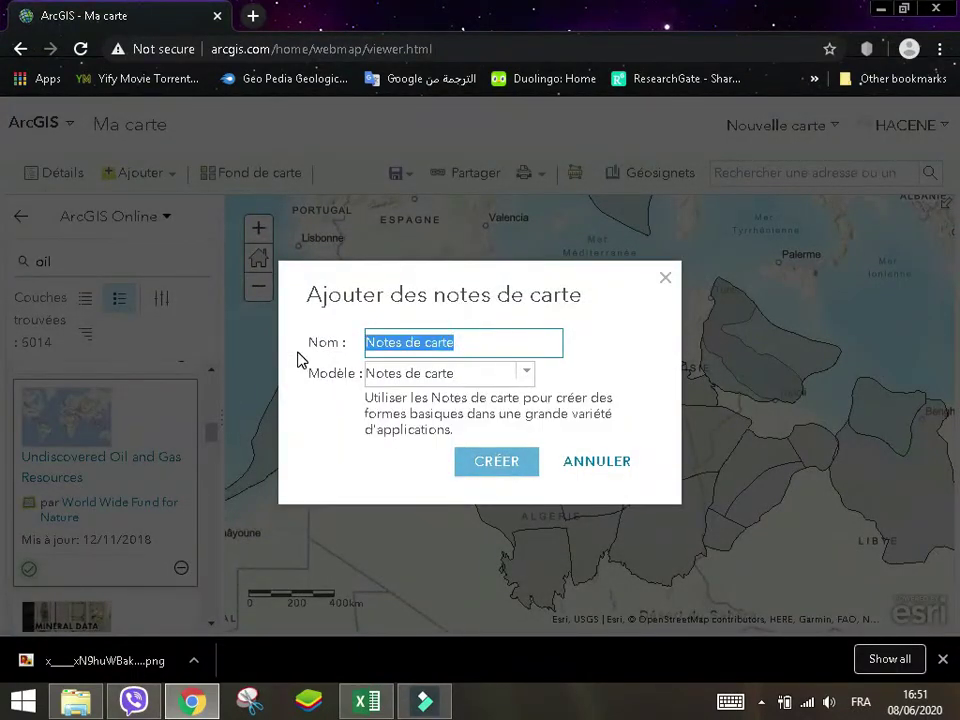
click(488, 369)
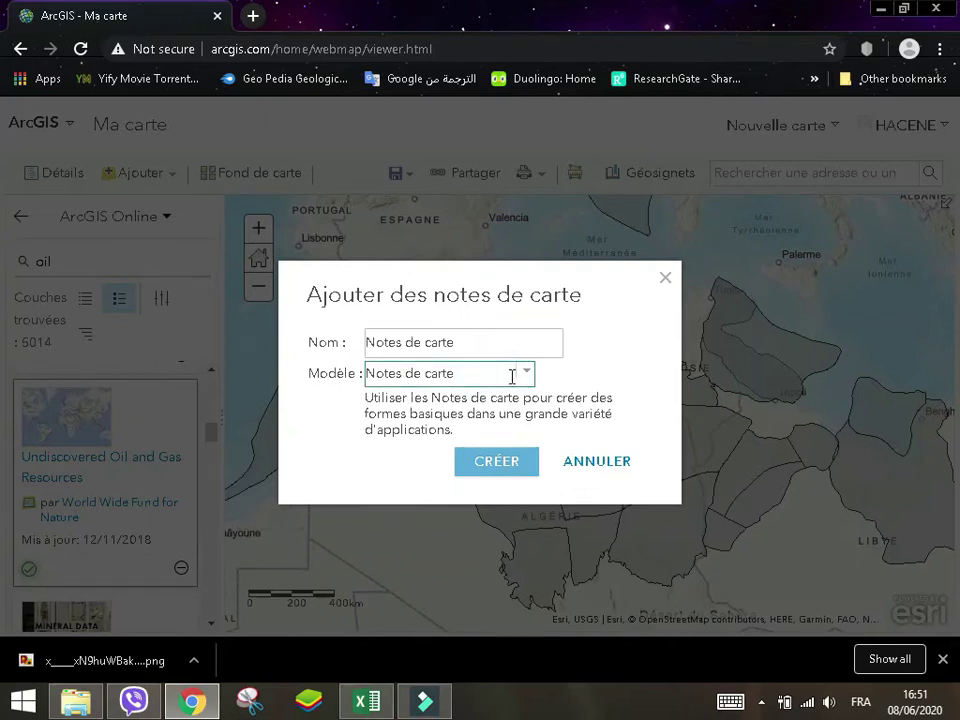
click(522, 380)
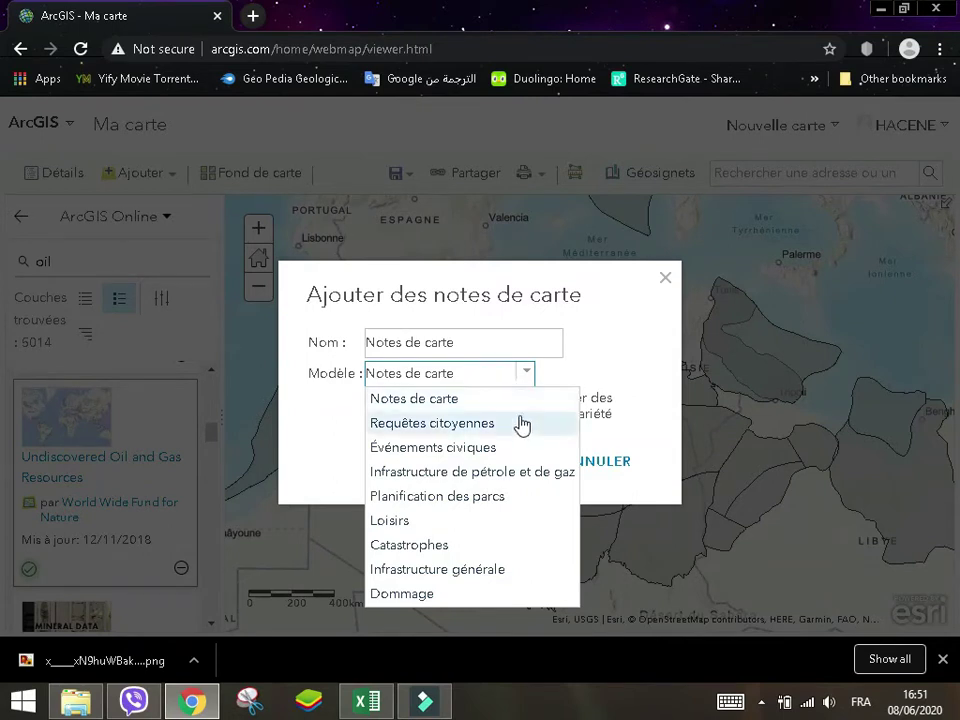
click(553, 483)
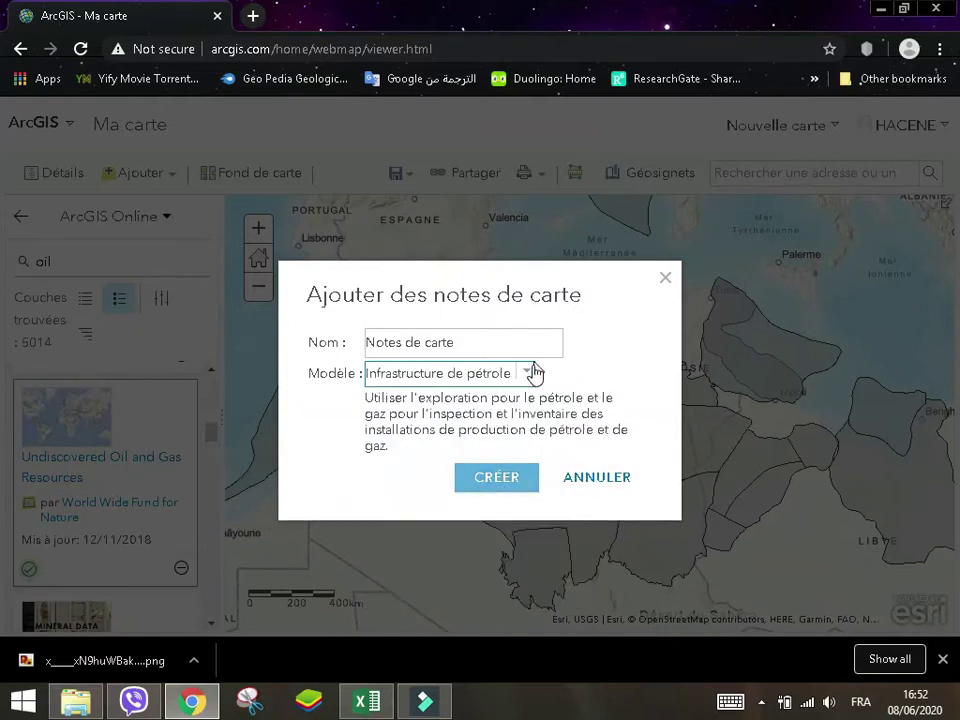
click(508, 489)
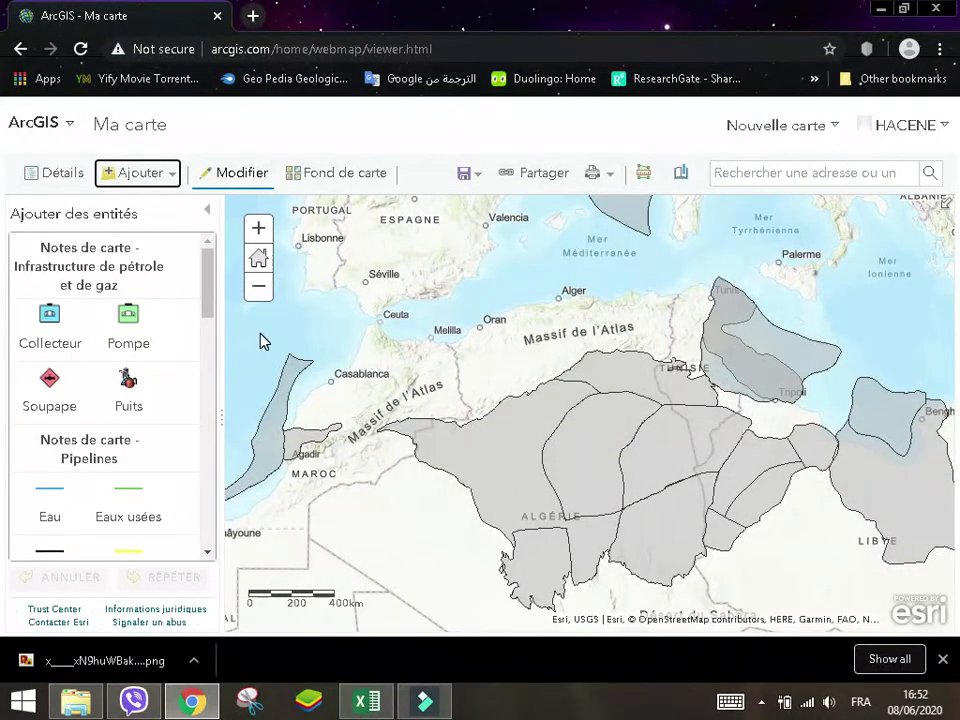
mouse_move(210, 272)
mouse_down()
mouse_move(208, 517)
mouse_move(213, 268)
mouse_up()
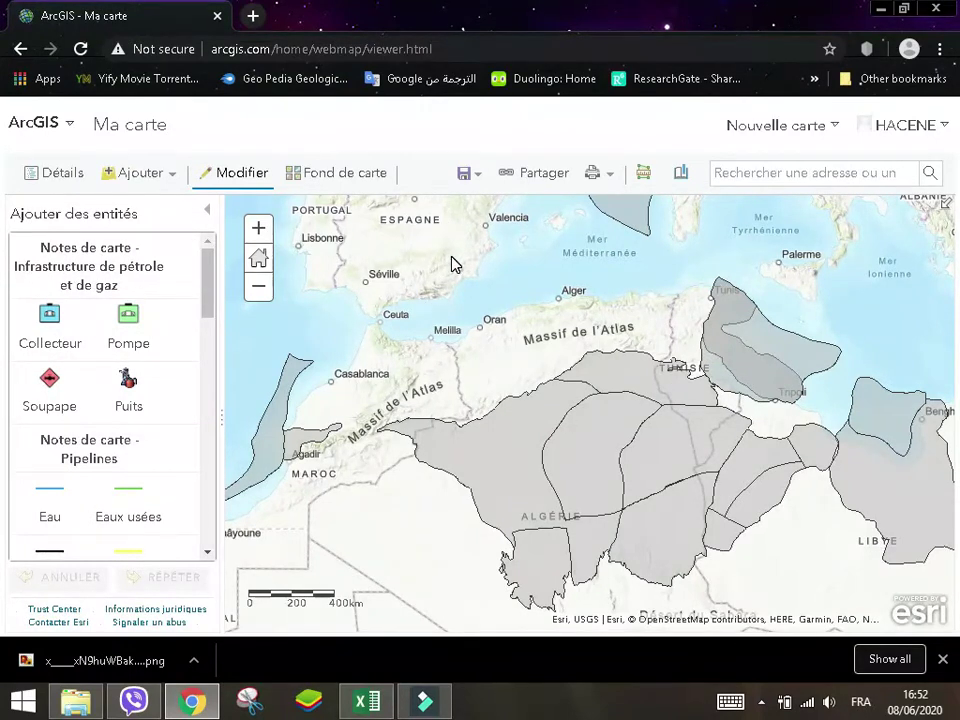
- Search the map for "hassi r" and go to Hassi R'Mel, Laghouat, DZA
click(793, 172)
text(hass)
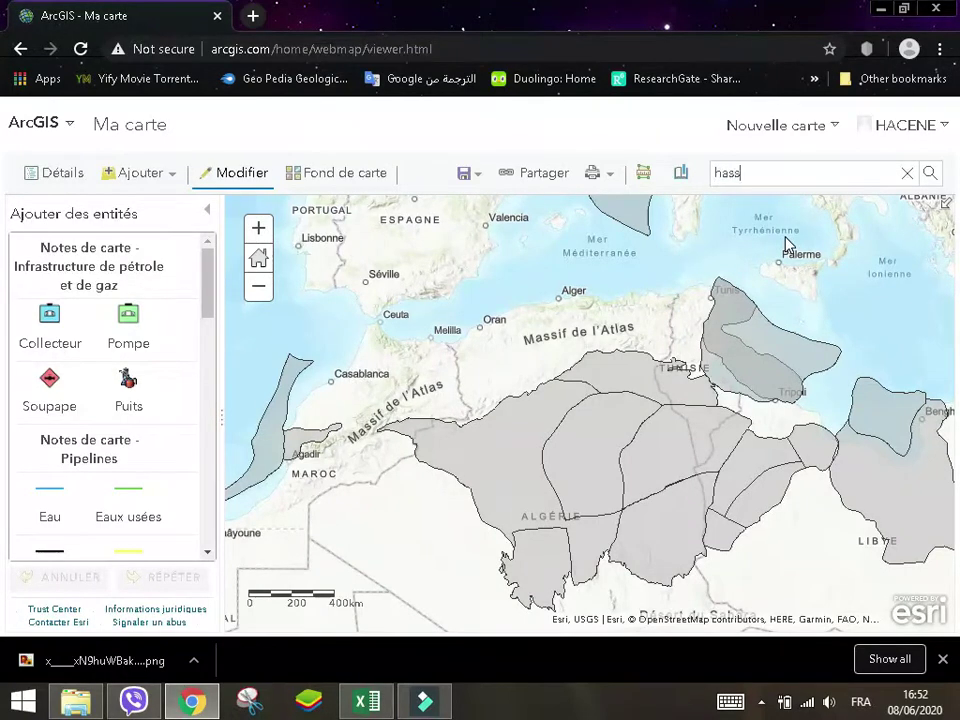
text(i r)
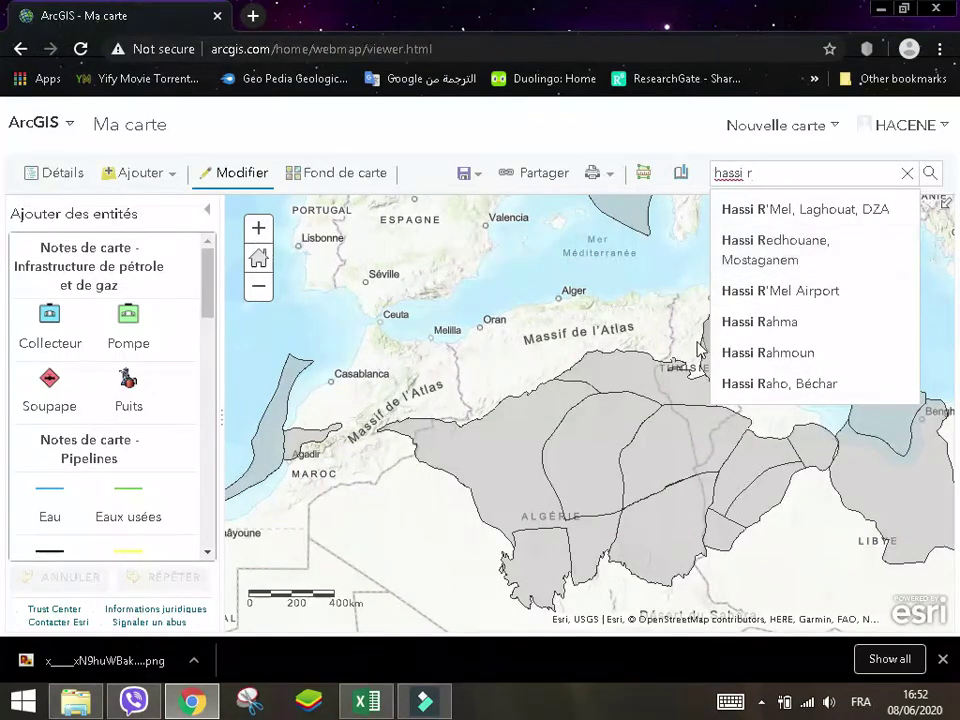
click(775, 212)
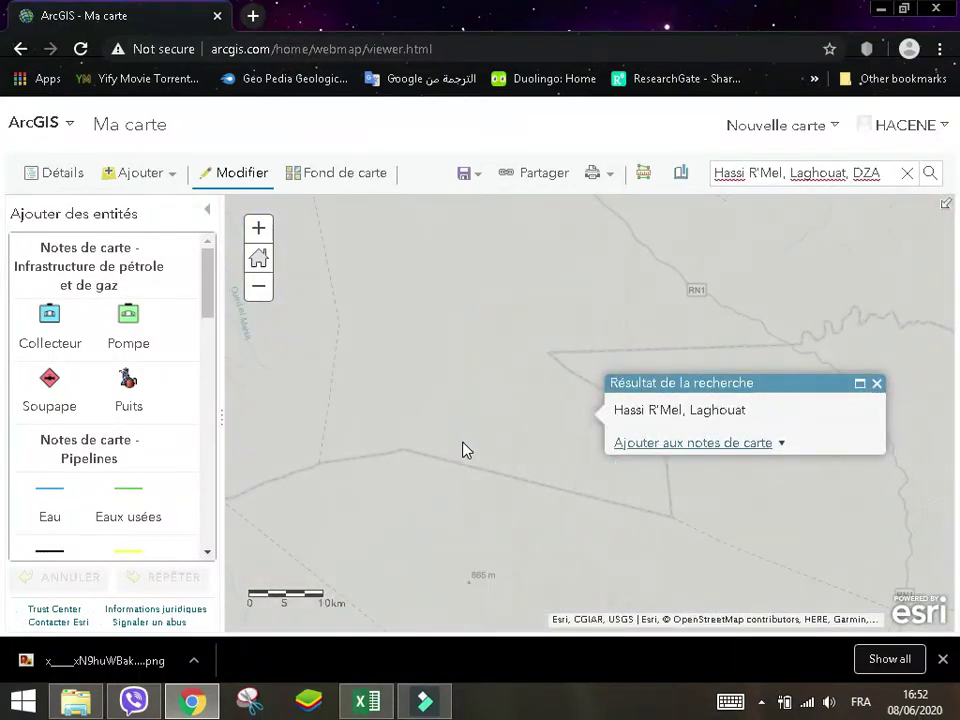
- Place a Collecteur point near Hassi R'Mel, keeping its default attributes
click(46, 320)
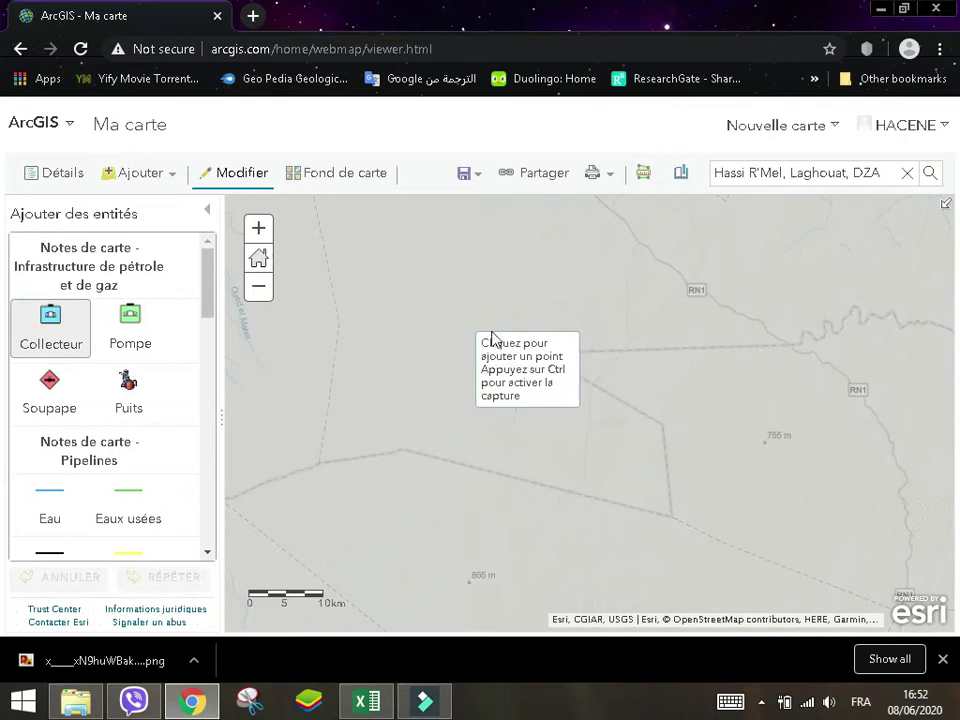
click(618, 326)
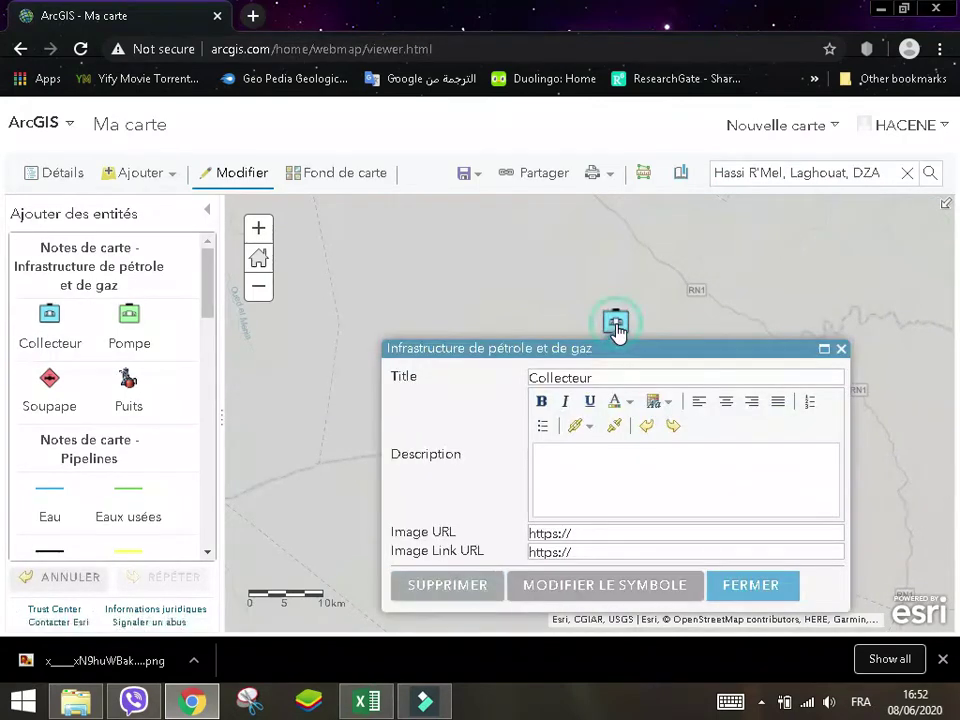
click(841, 351)
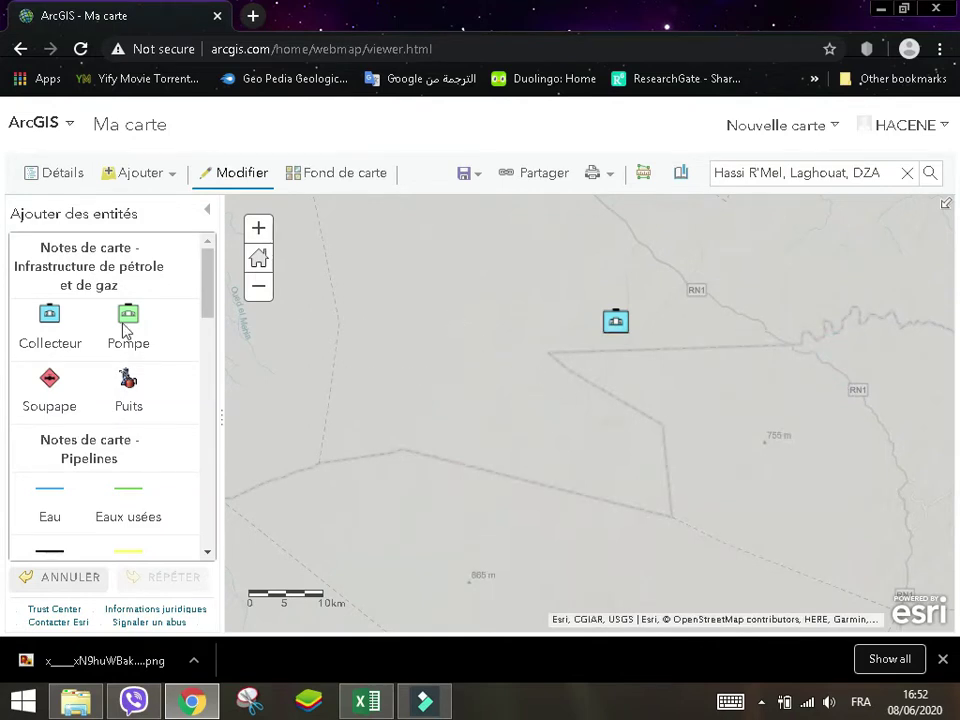
- Place a Pompe point beside Laghouat, north of the collector, keeping its default attributes
mouse_move(641, 380)
mouse_down()
mouse_move(739, 538)
mouse_move(791, 677)
mouse_up()
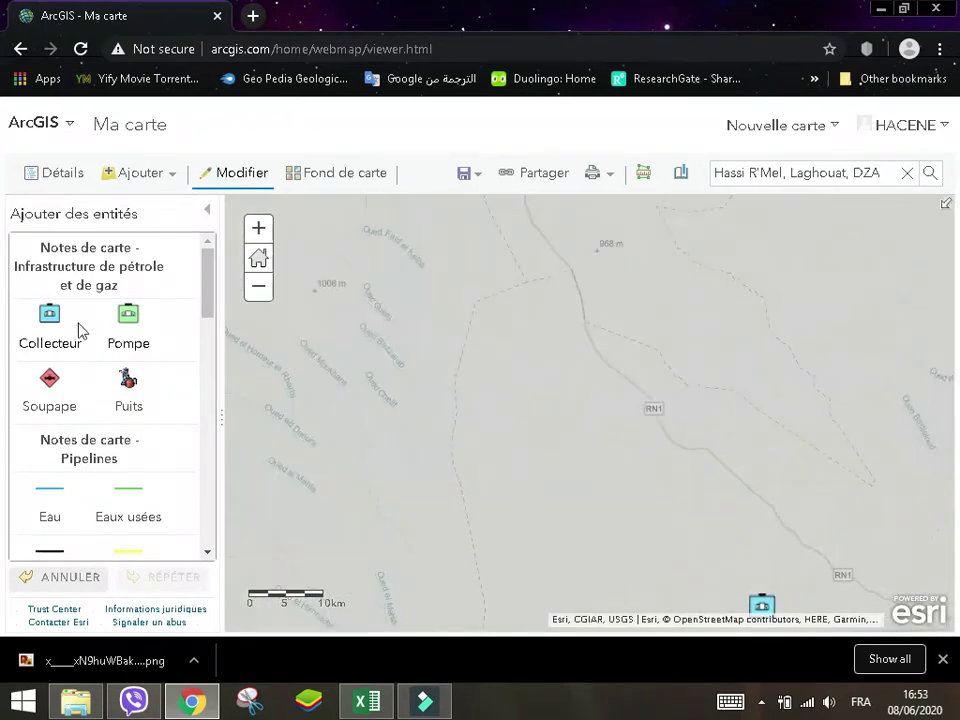
click(128, 318)
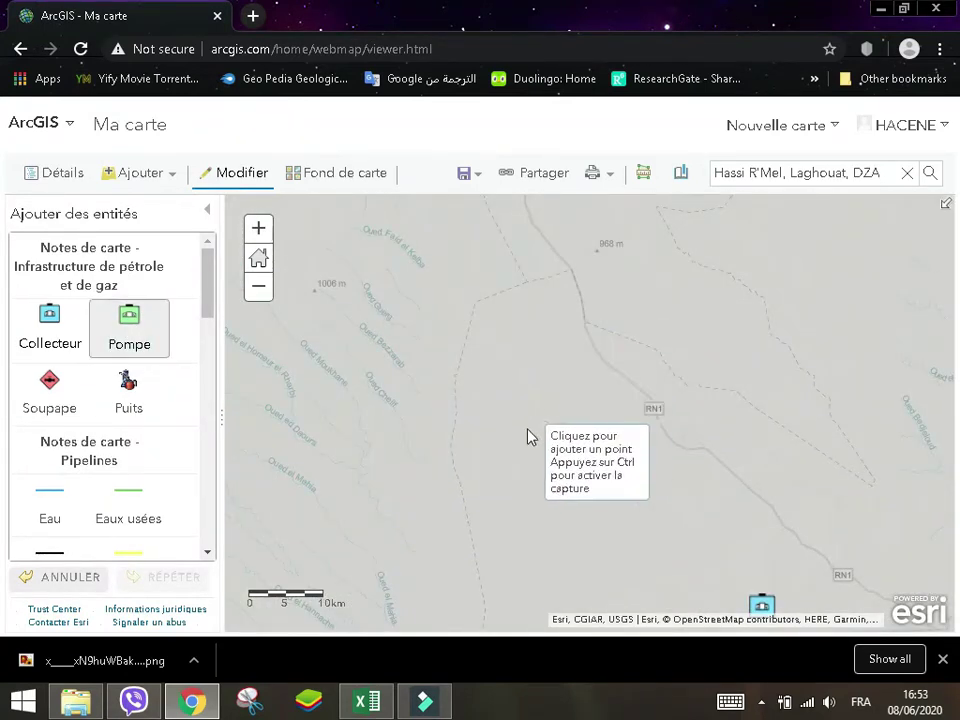
scroll(585, 324, down, 2)
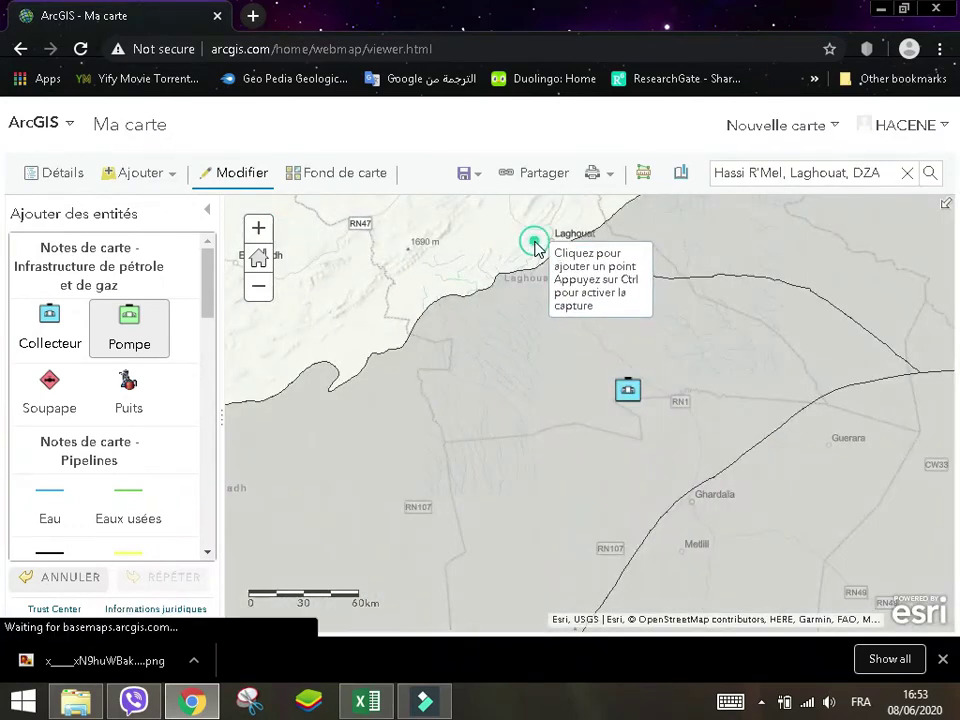
click(535, 244)
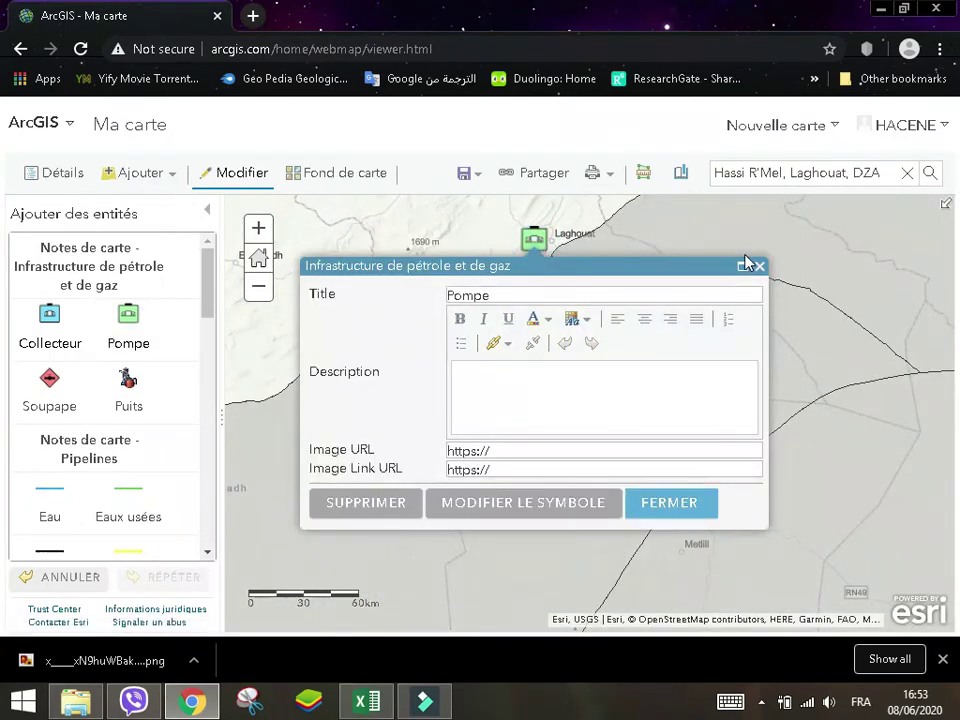
click(669, 503)
- Place a second Pompe point just east of Saïda, keeping its default attributes
scroll(492, 280, down, 1)
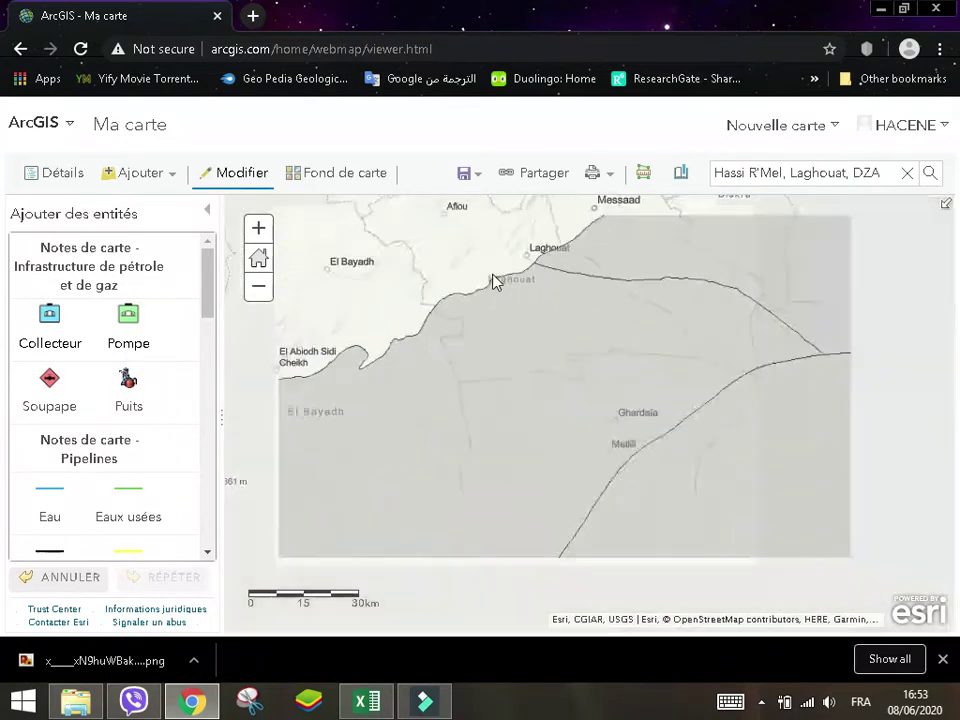
drag(505, 297, 578, 445)
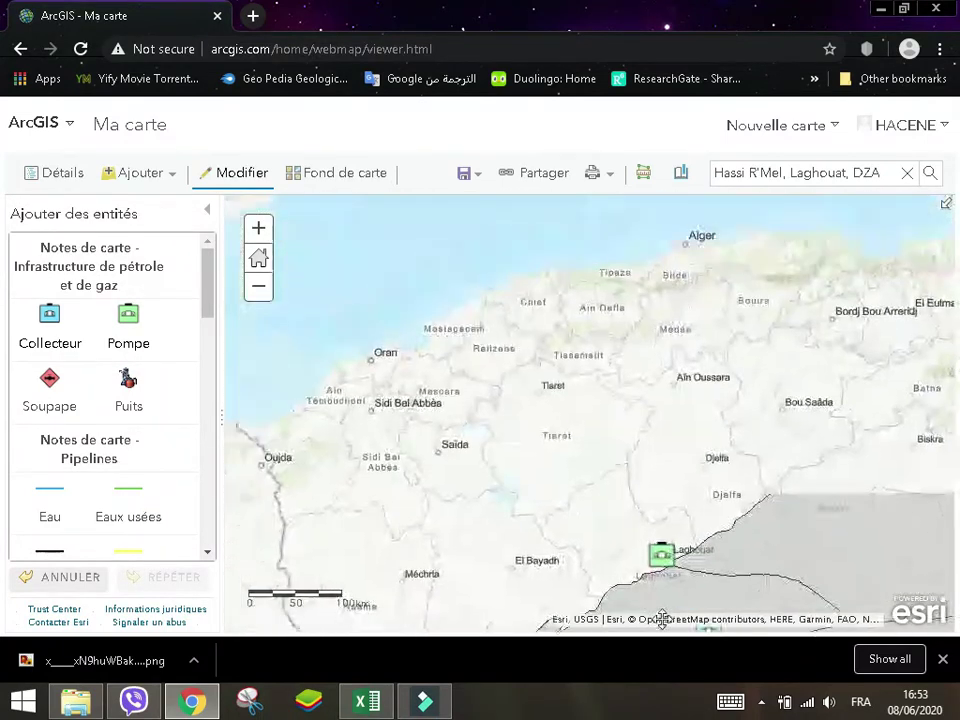
click(463, 432)
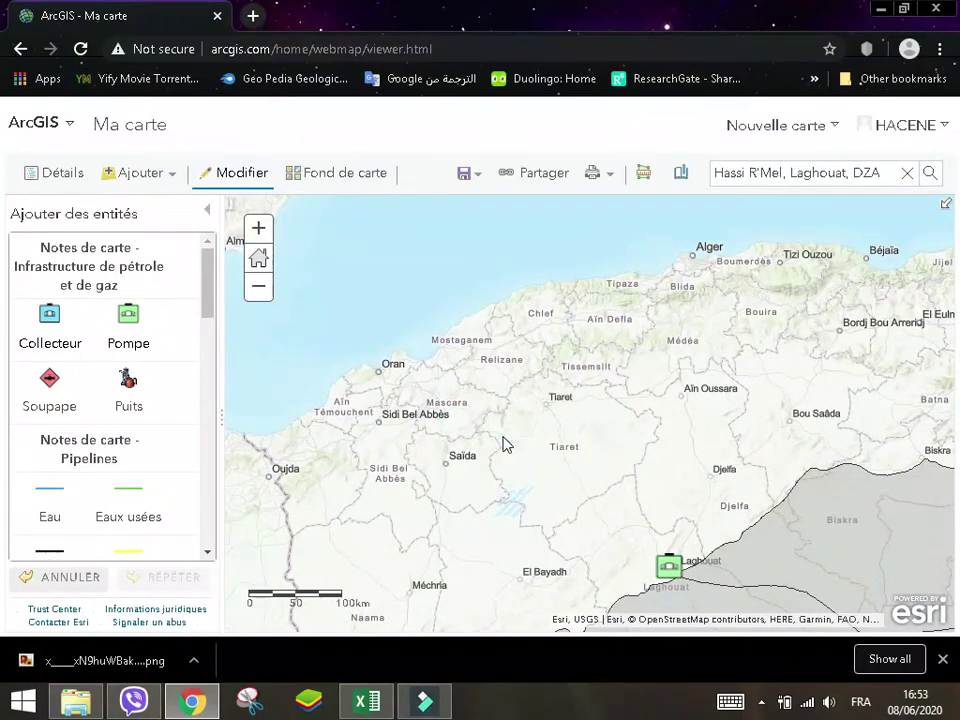
click(133, 328)
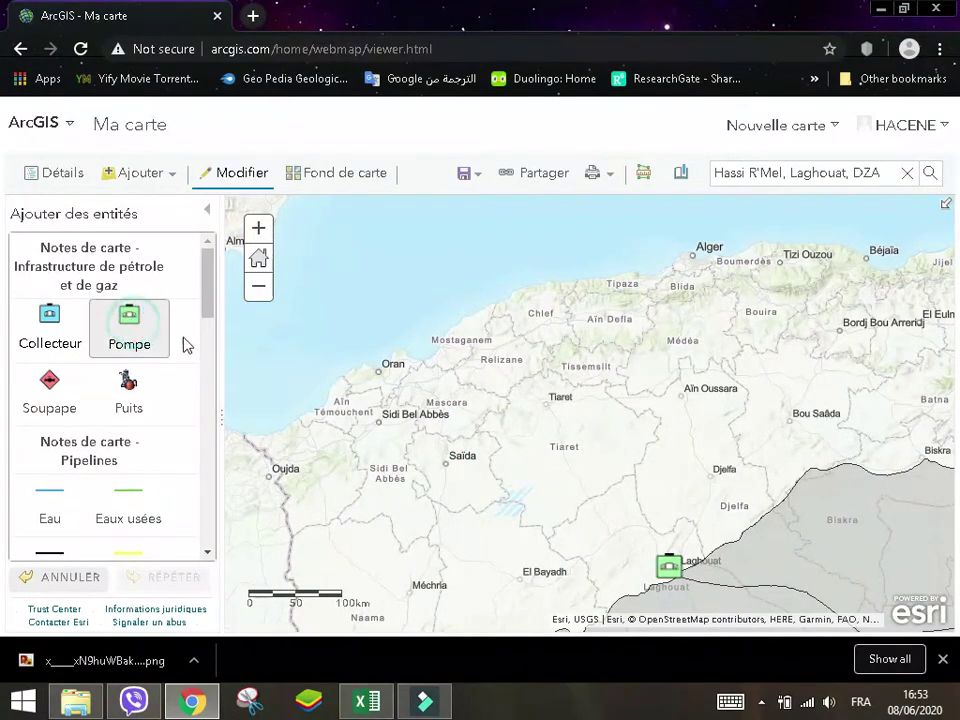
click(509, 455)
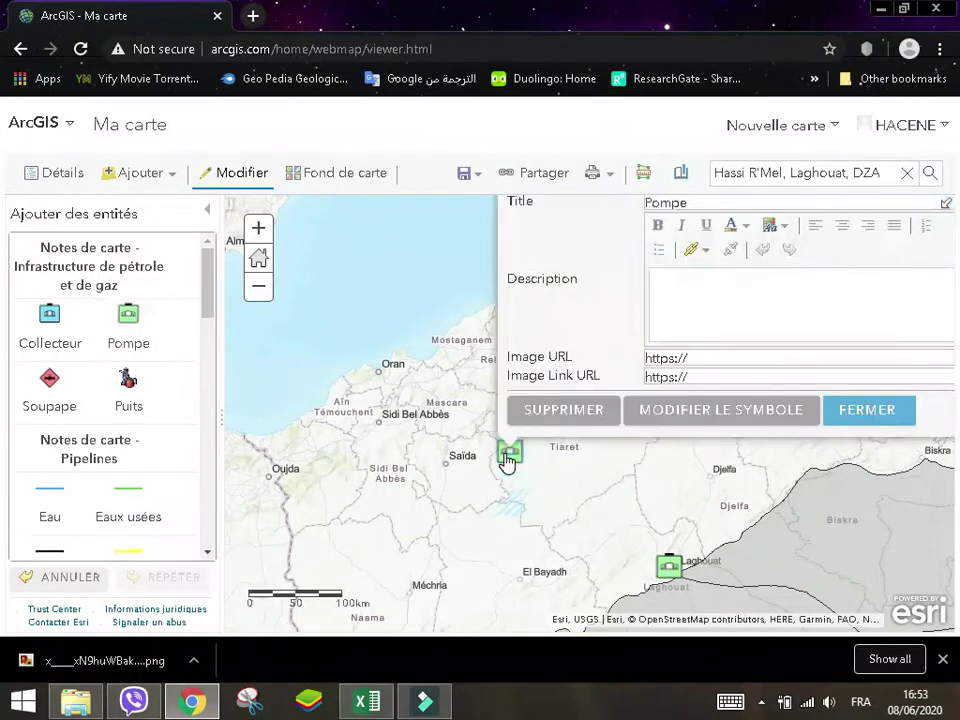
click(712, 293)
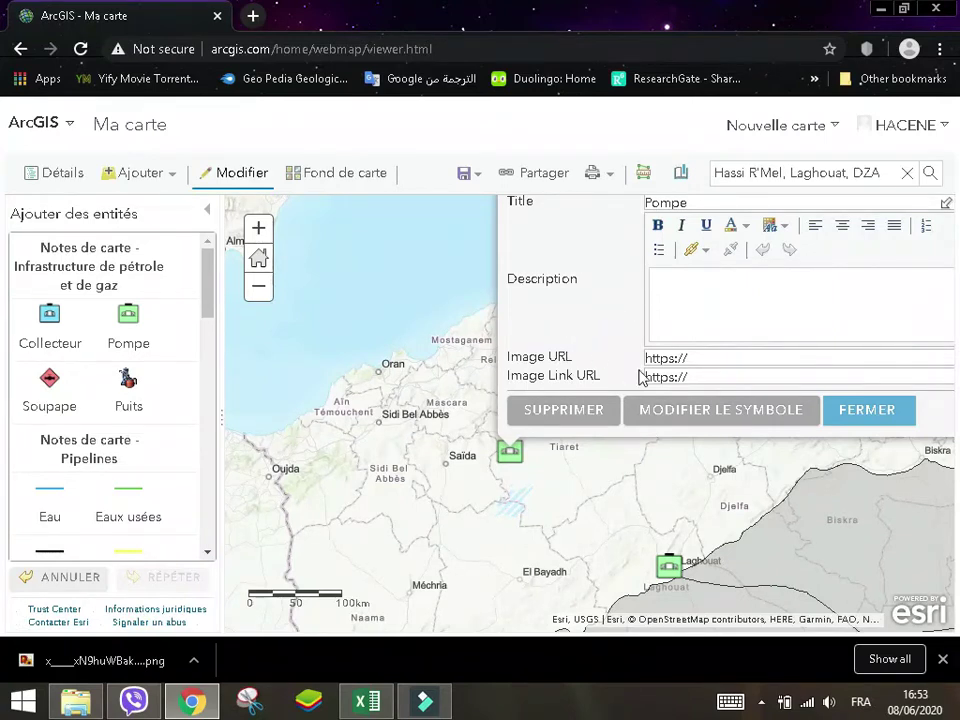
click(722, 372)
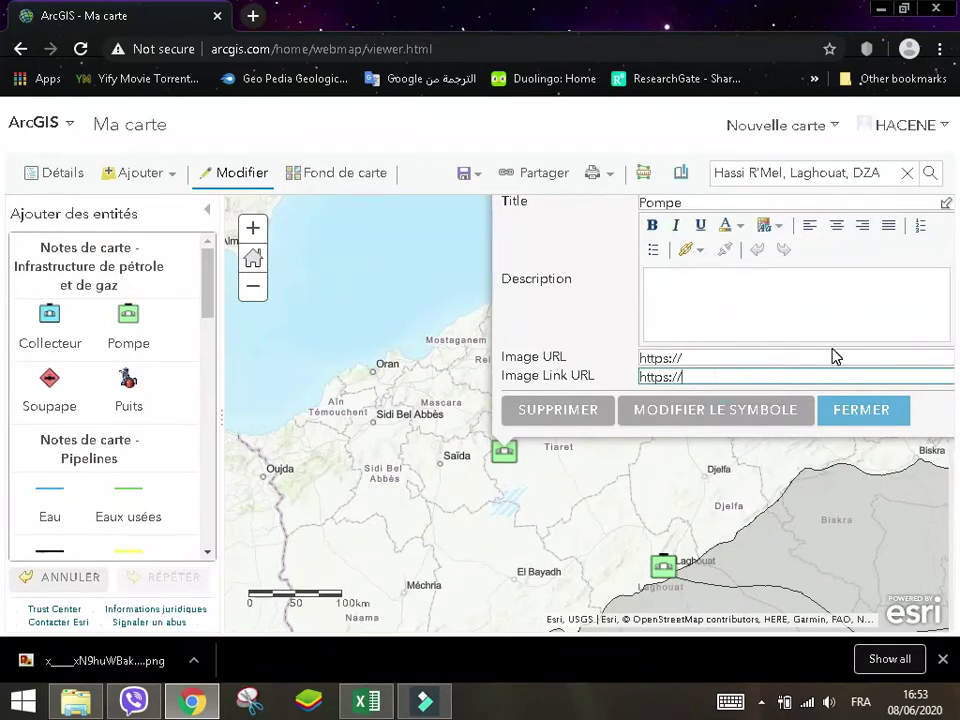
click(862, 410)
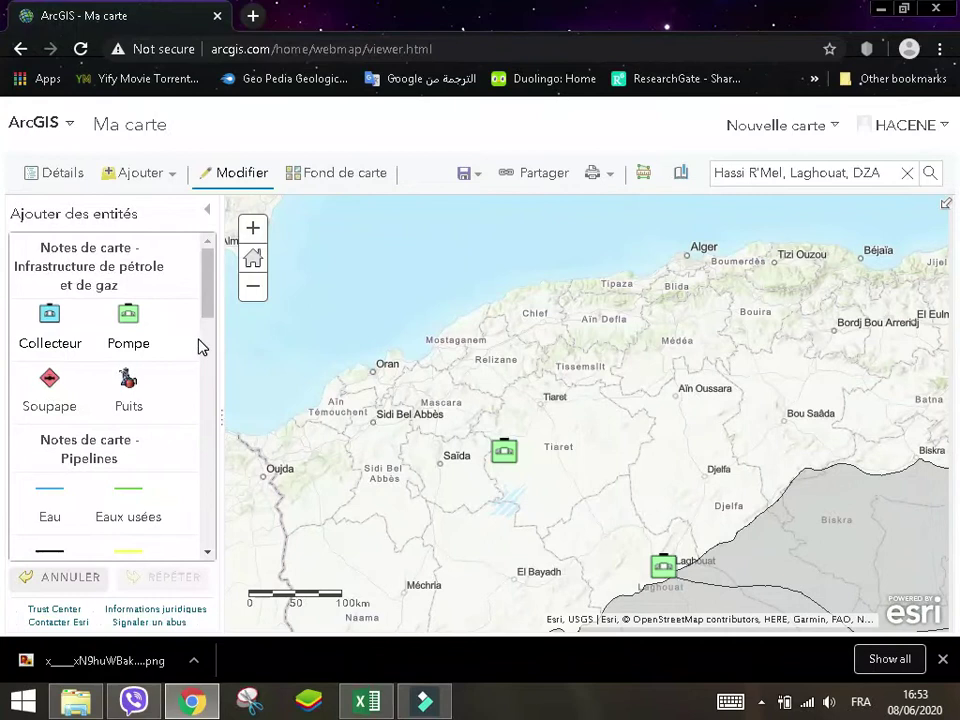
- Draw a small Installation de traitement du gaz polygon over Oran, keeping its default attributes
drag(208, 304, 208, 407)
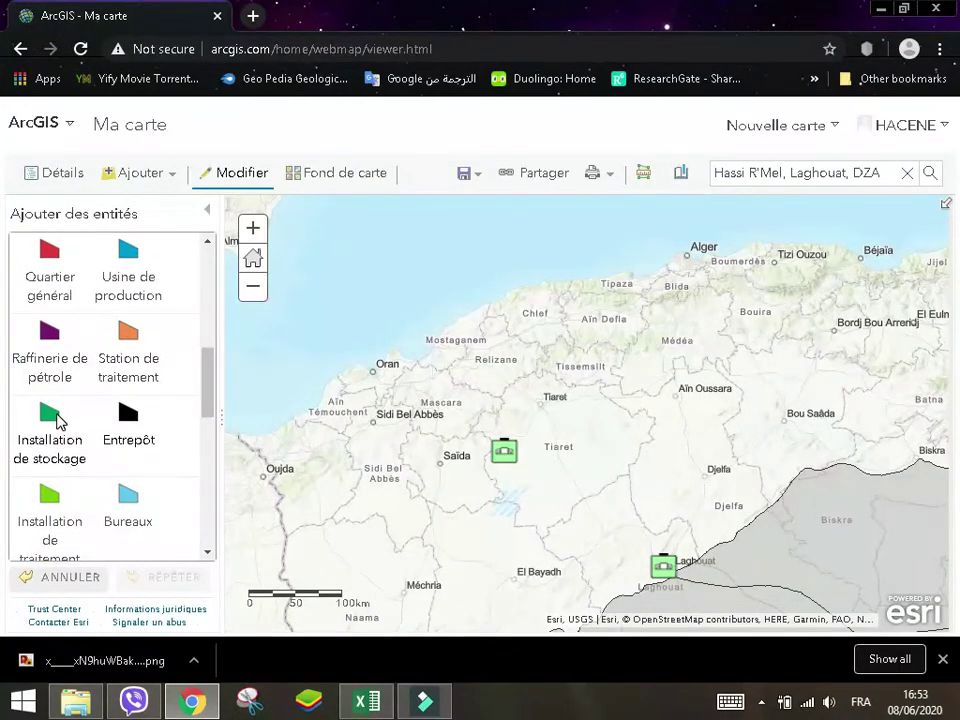
drag(206, 388, 203, 416)
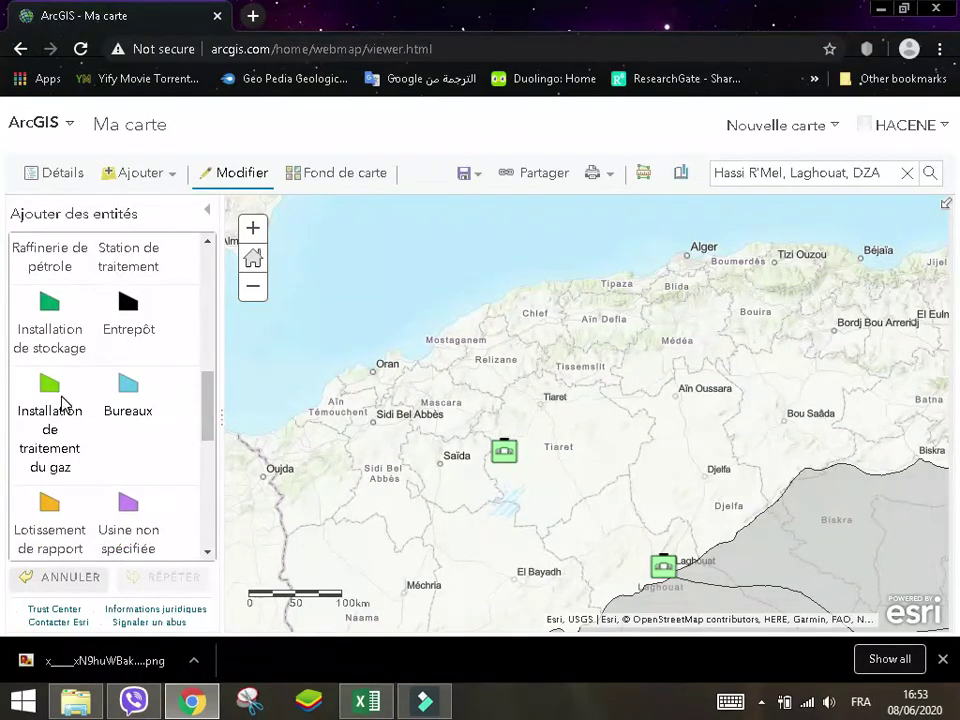
drag(207, 301, 199, 400)
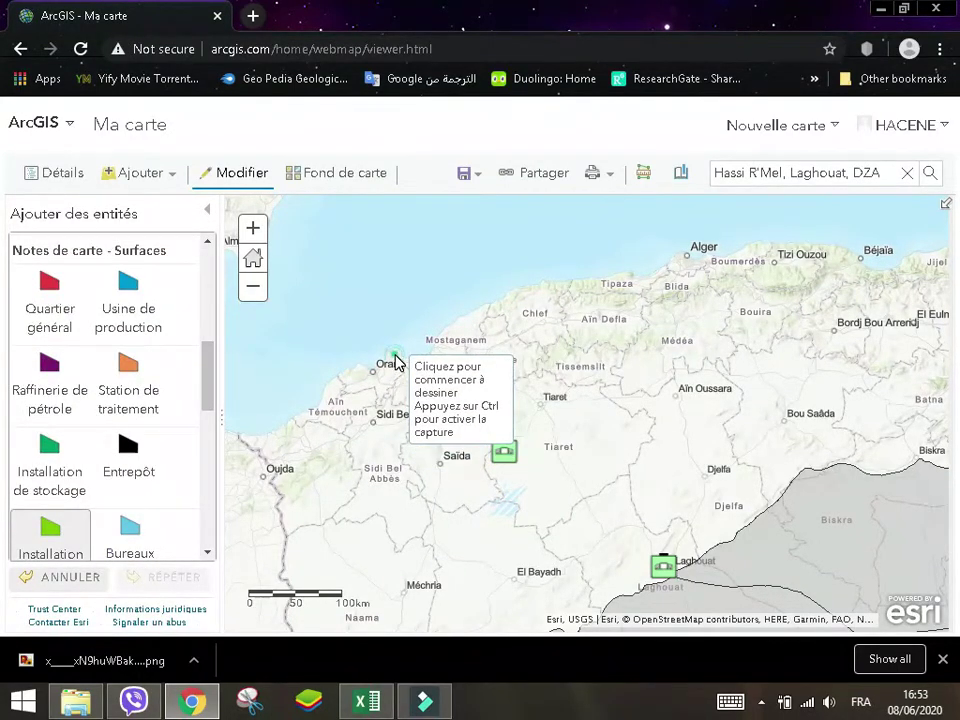
click(395, 362)
click(386, 377)
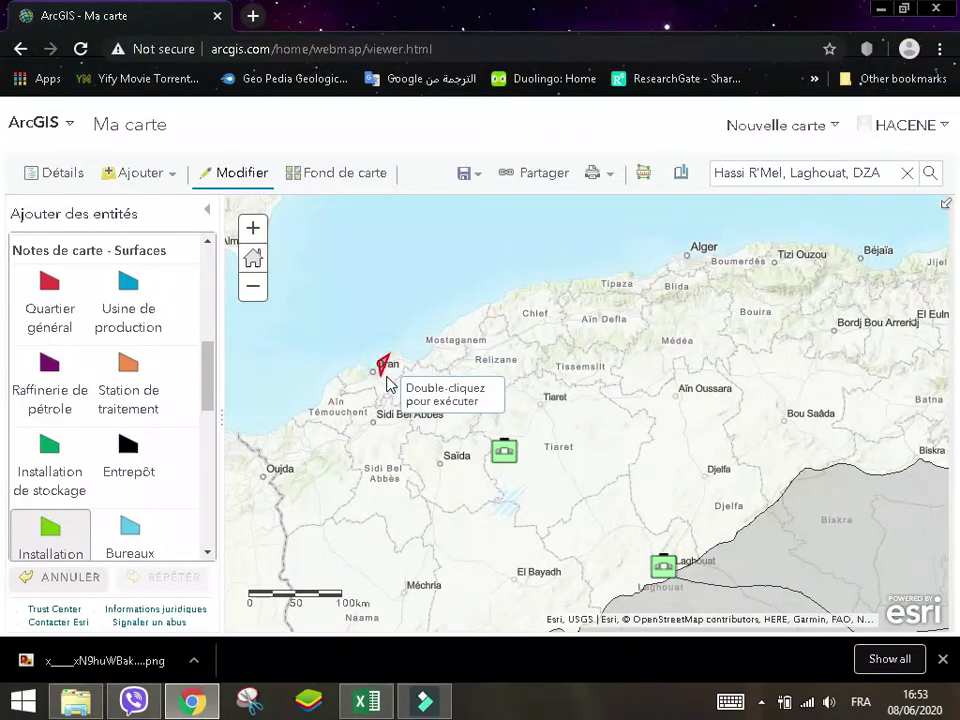
double_click(397, 367)
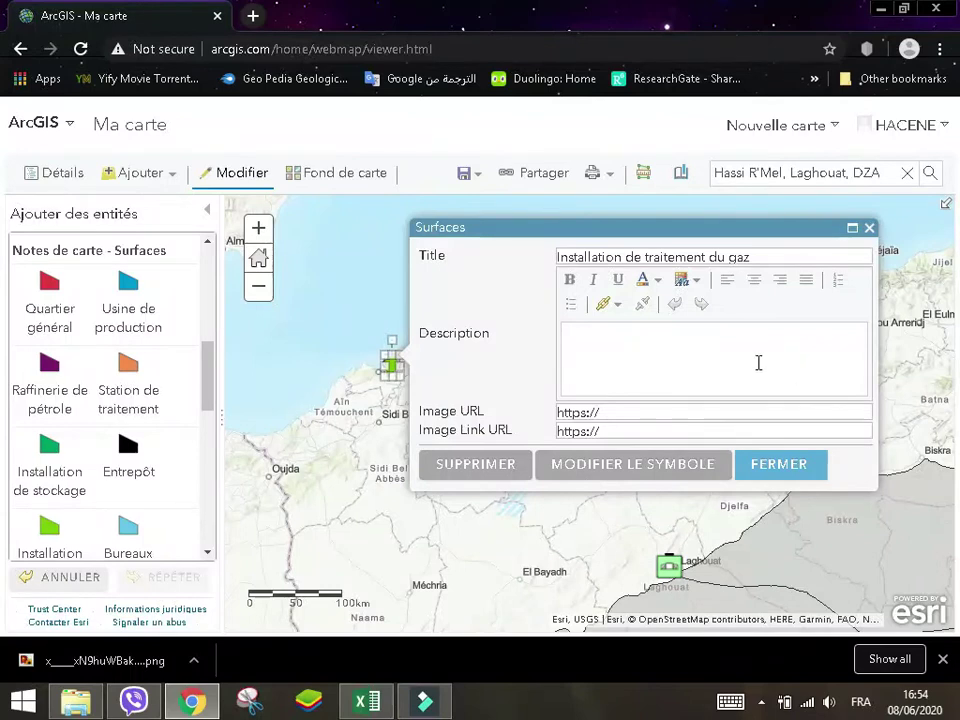
click(797, 463)
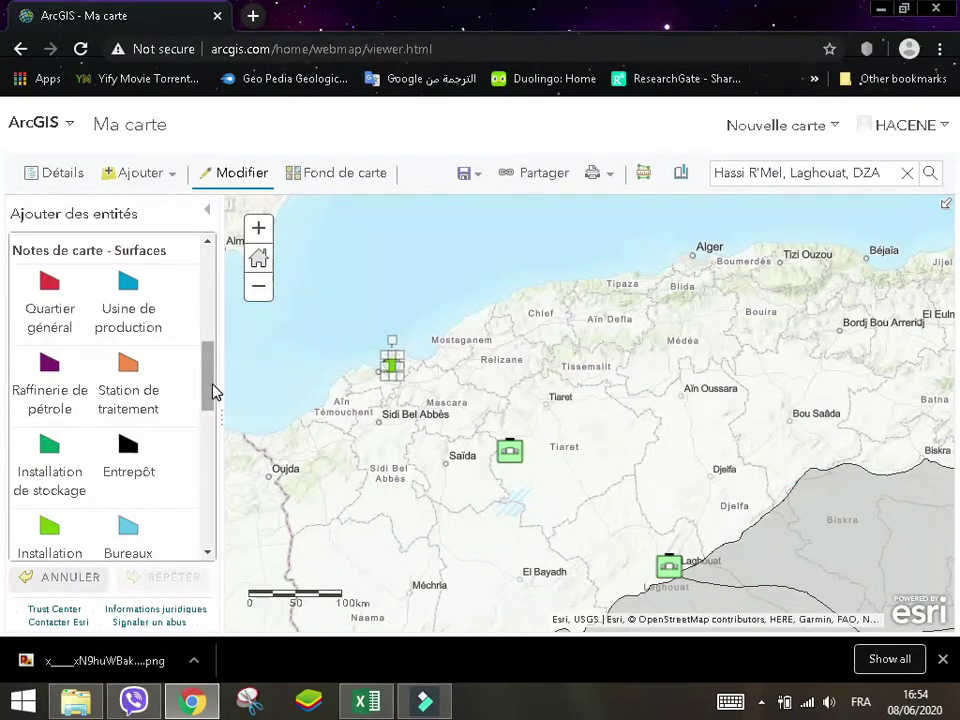
- Draw a small Installation de stockage polygon on the Spanish coast just west of Carthagène des Indes, keeping its default attributes
drag(208, 393, 210, 435)
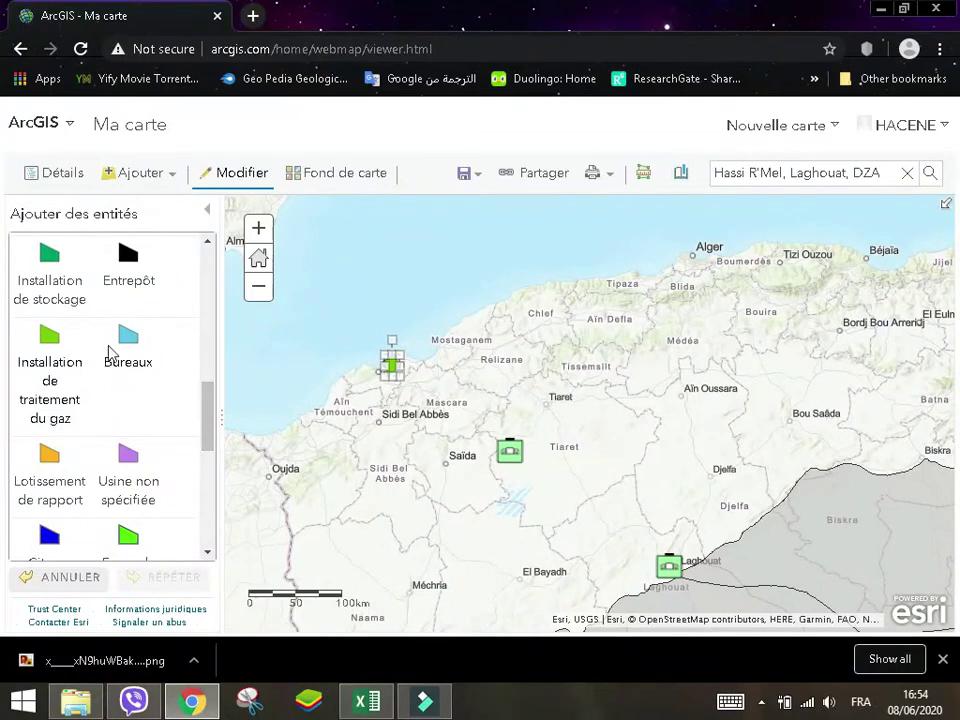
click(51, 262)
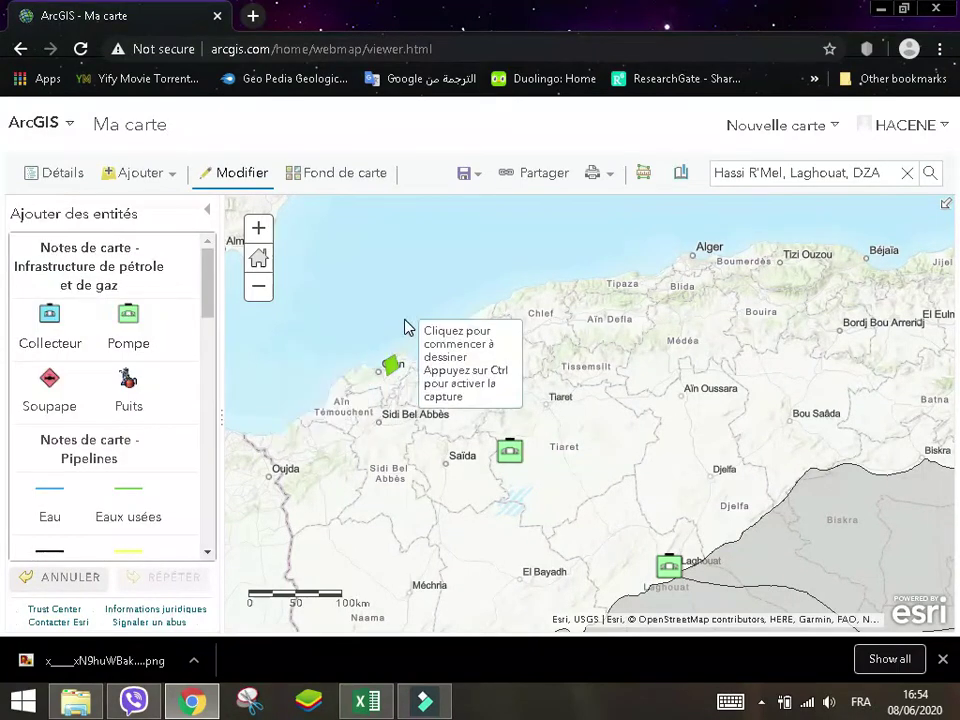
scroll(358, 231, up, 1)
scroll(355, 231, down, 1)
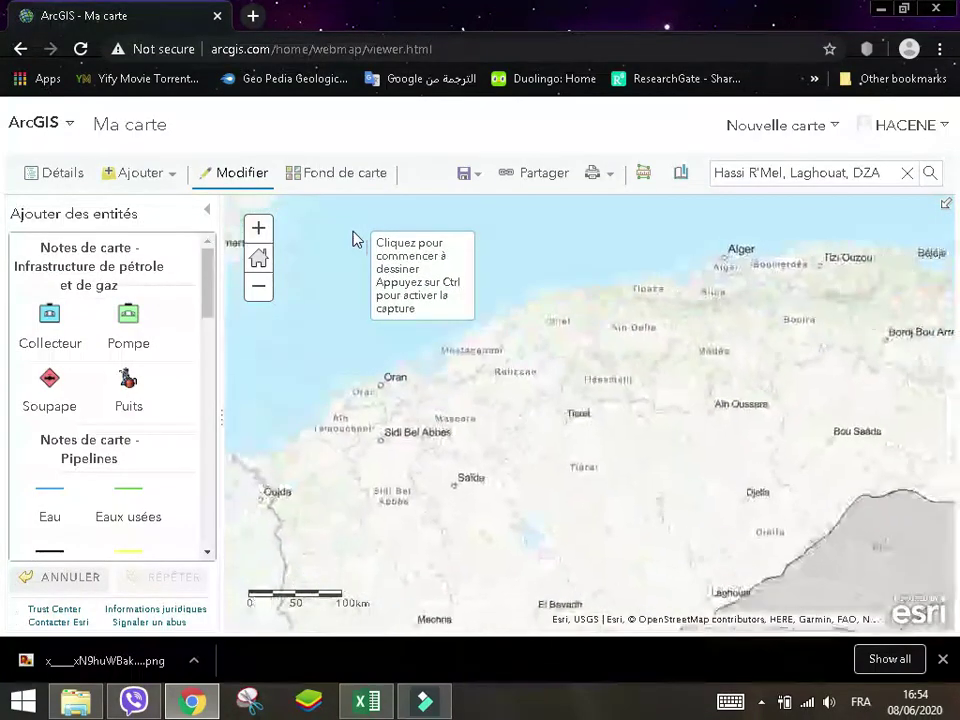
drag(310, 244, 439, 441)
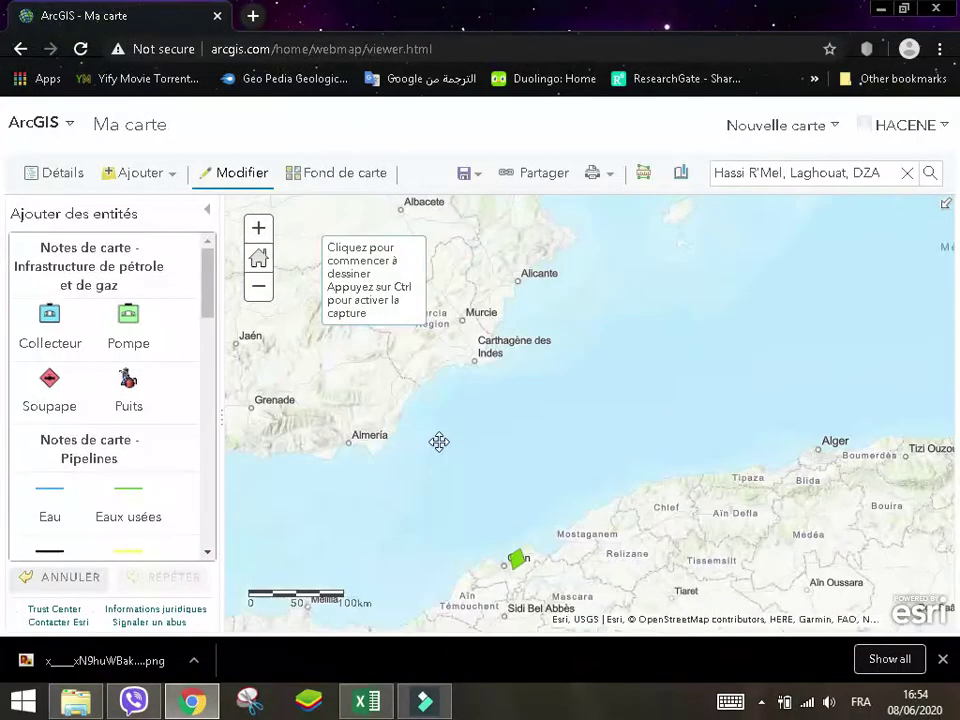
click(442, 347)
click(425, 351)
click(425, 365)
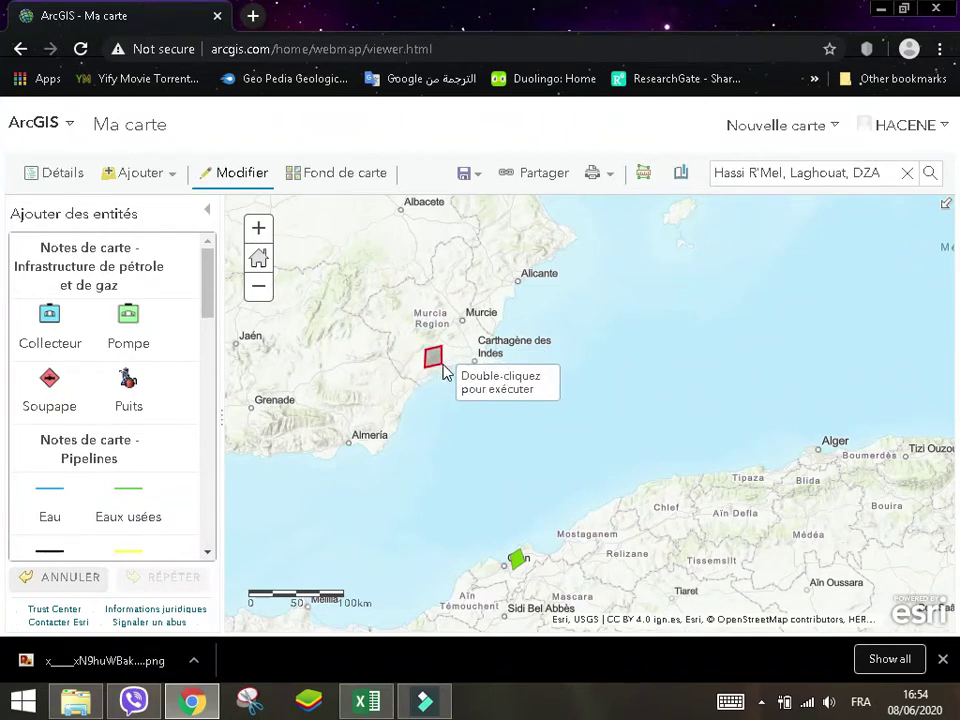
double_click(442, 365)
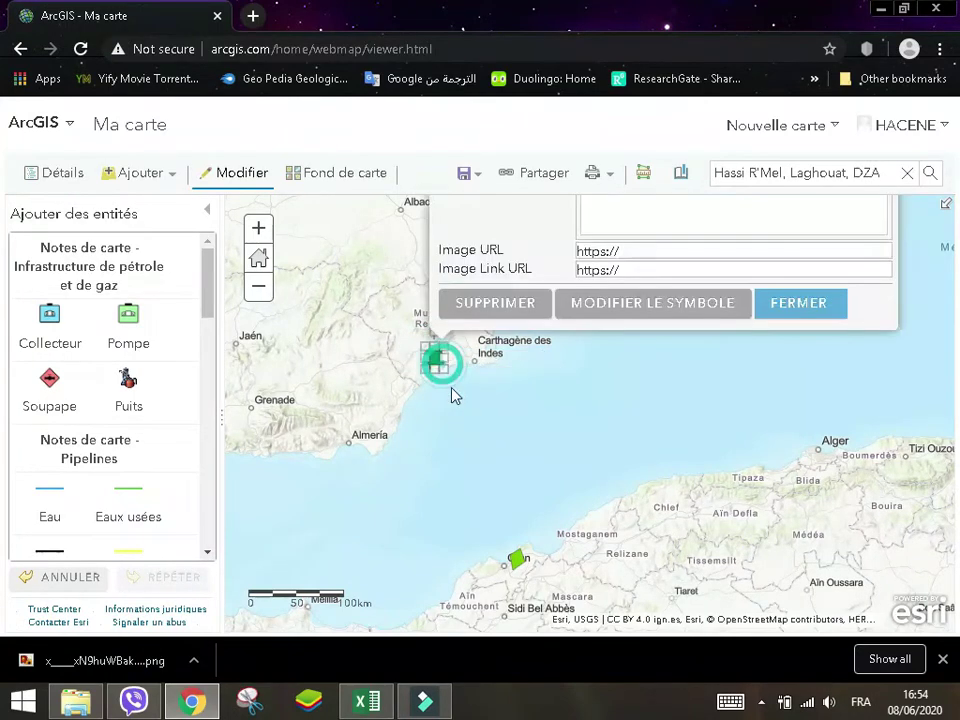
click(823, 305)
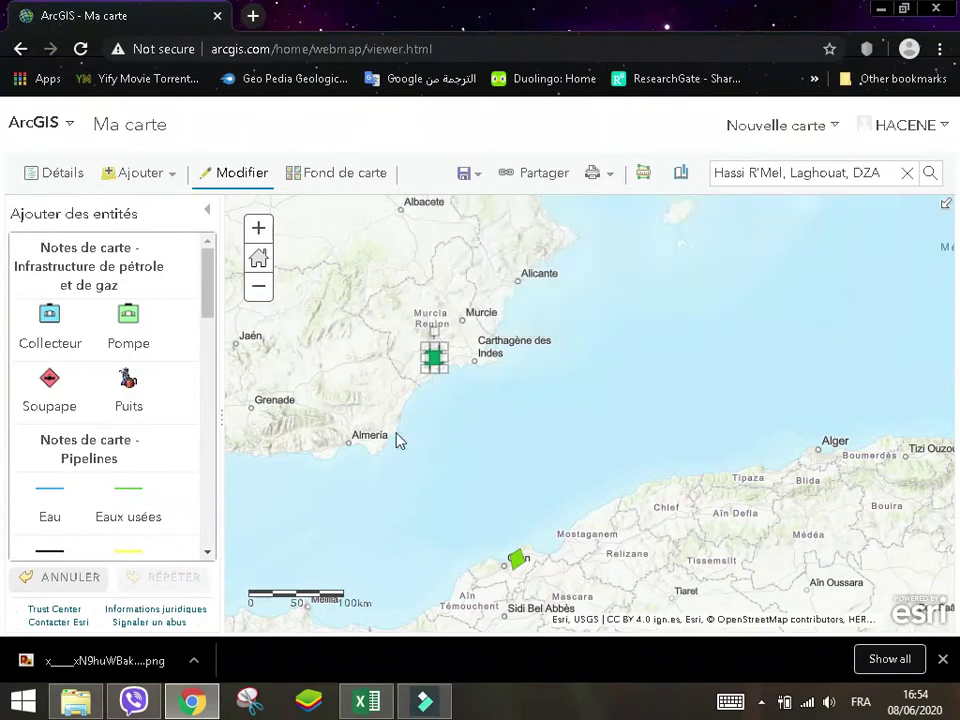
- Draw a Gaz naturel pipeline from the collector through both pumps and the Oran gas plant to the Spanish storage site, keeping its default attributes
drag(392, 466, 306, 184)
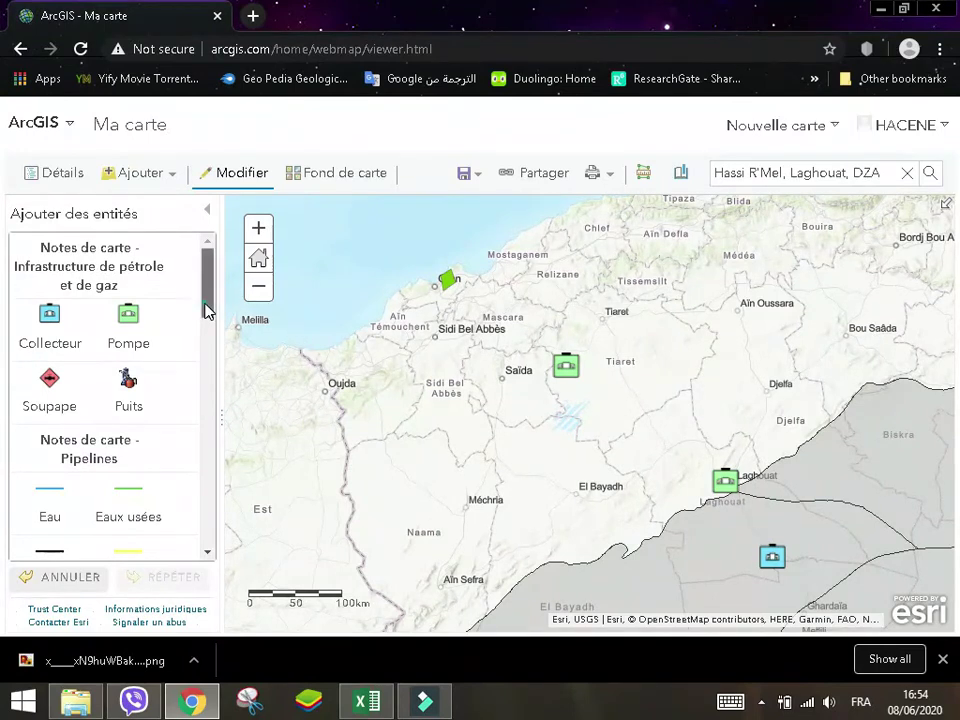
drag(208, 309, 203, 333)
click(135, 446)
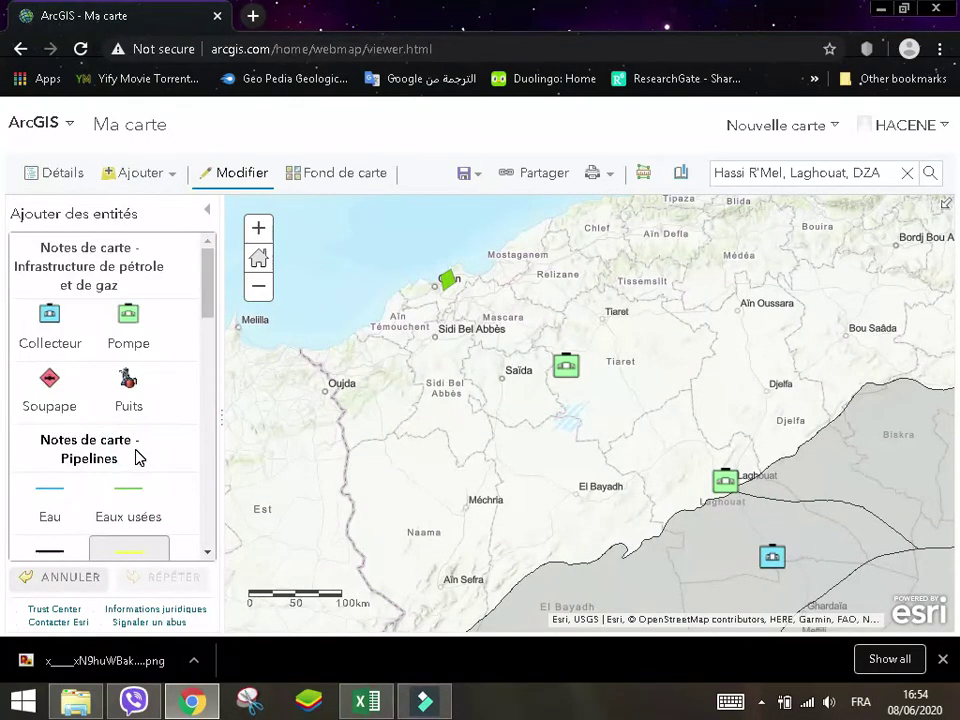
click(777, 559)
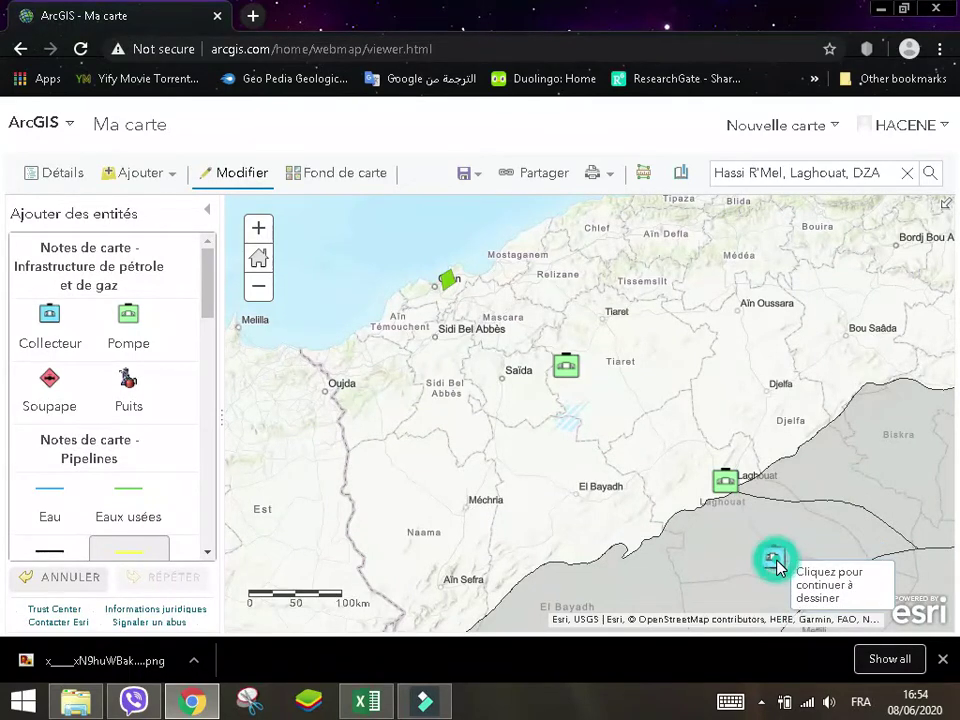
click(725, 484)
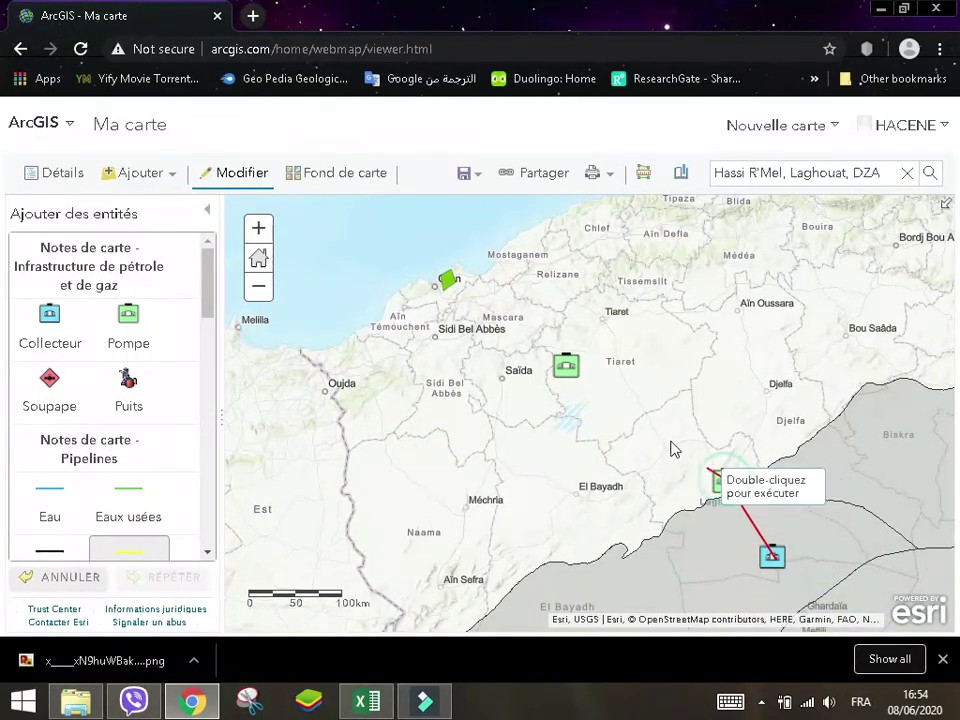
click(566, 367)
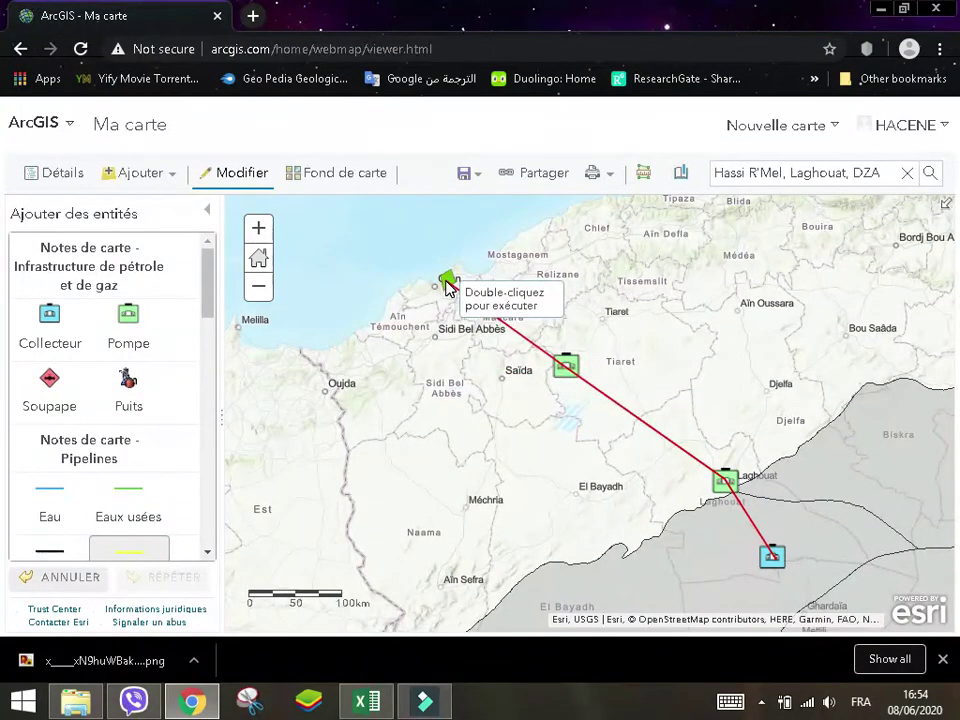
scroll(380, 270, down, 1)
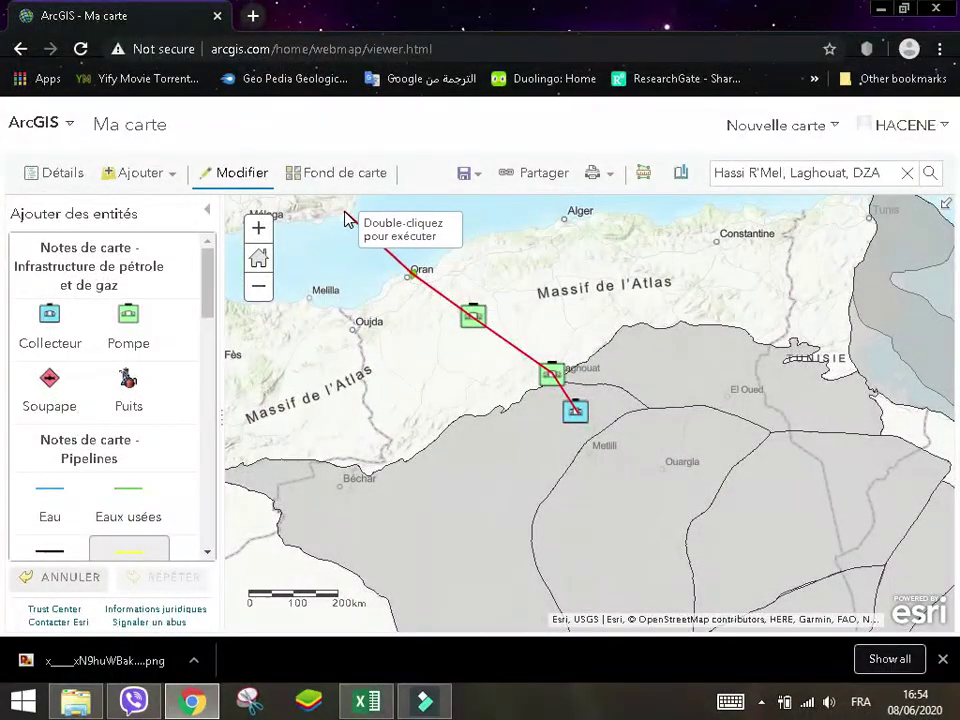
scroll(344, 207, down, 1)
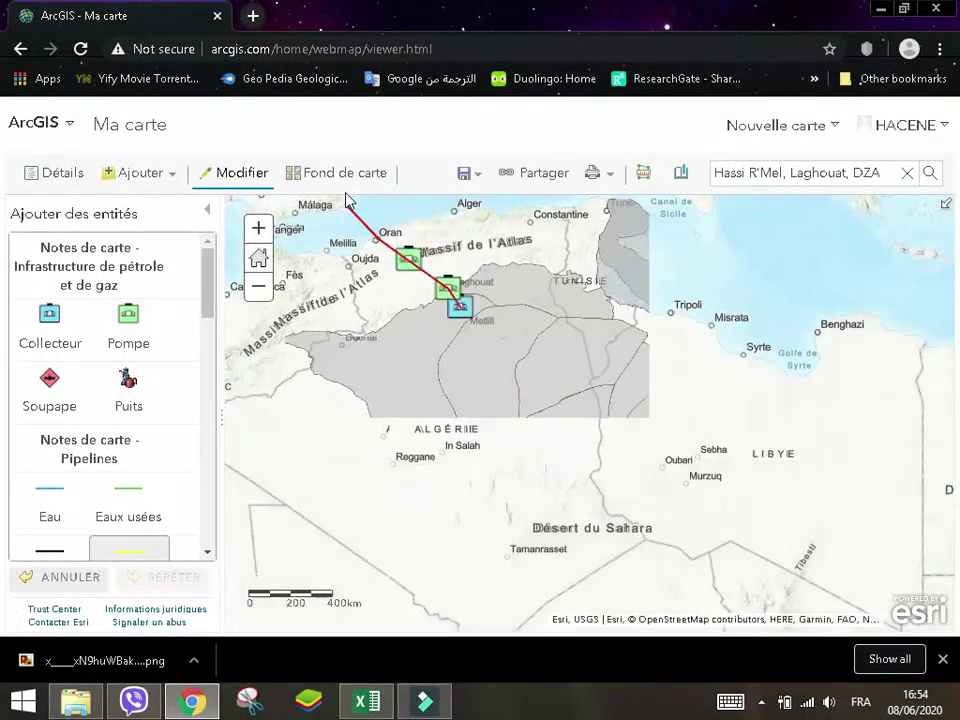
key(Up)
key(Up)
key(Up)
key(Up)
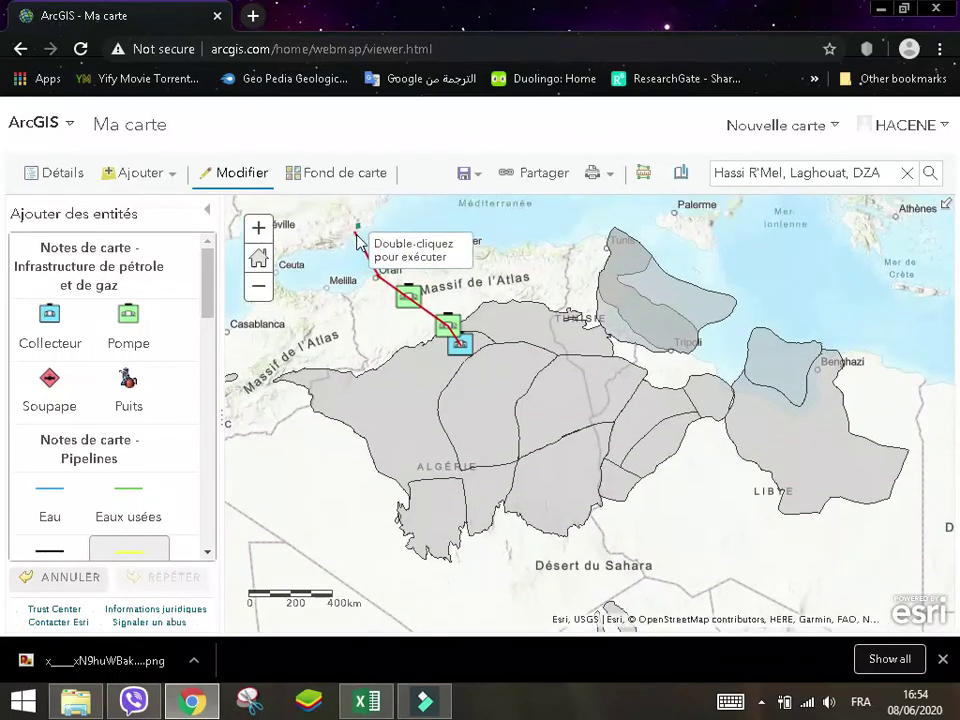
scroll(362, 242, up, 1)
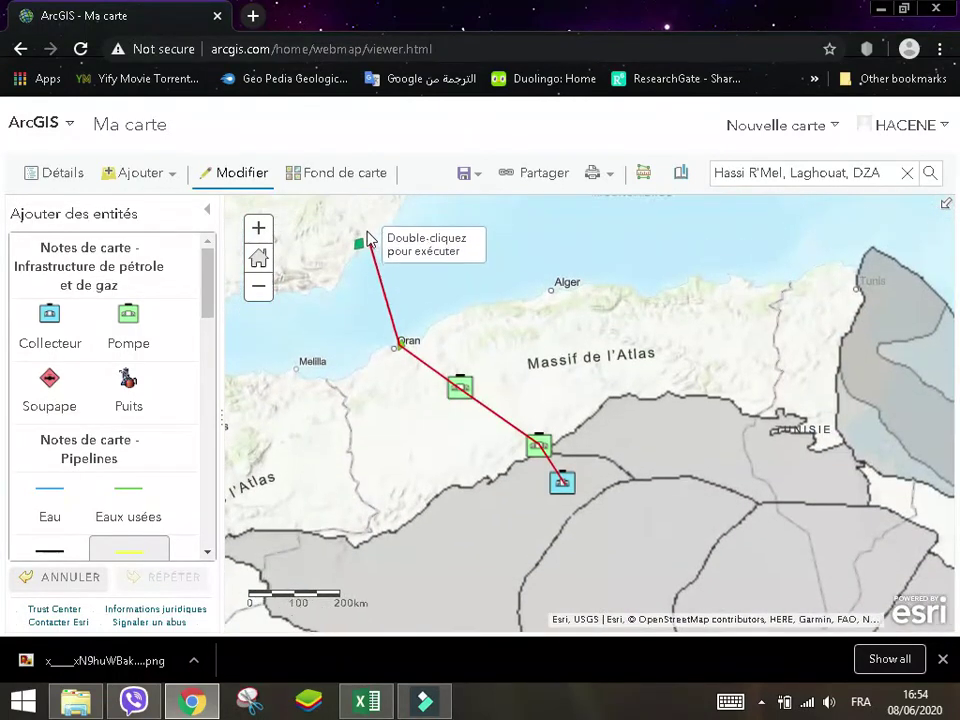
key(Up)
key(Up)
key(Up)
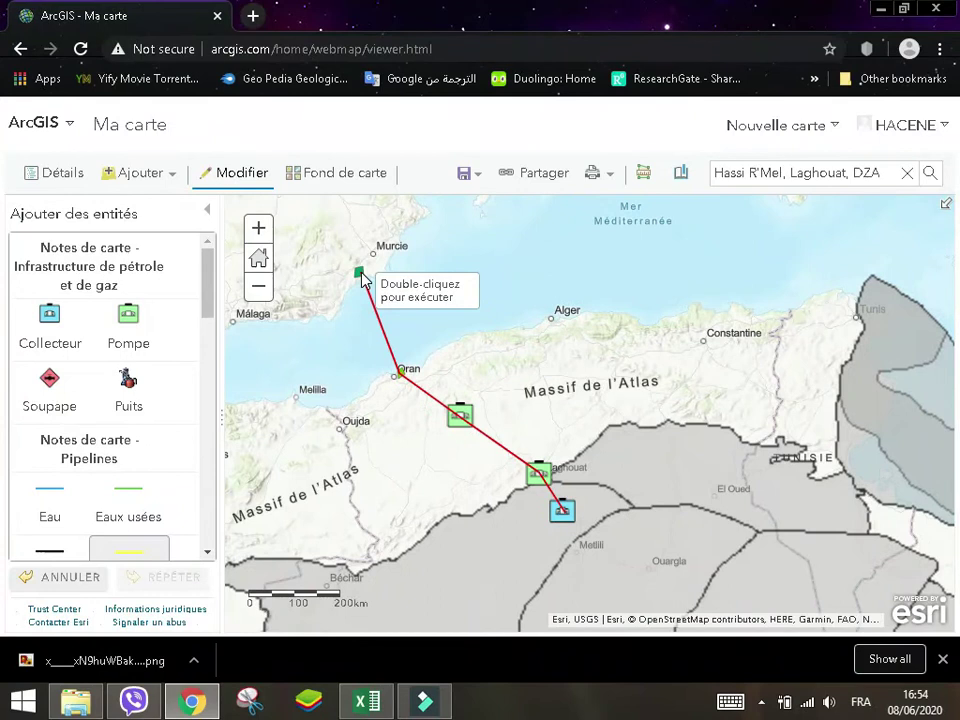
click(358, 273)
double_click(358, 273)
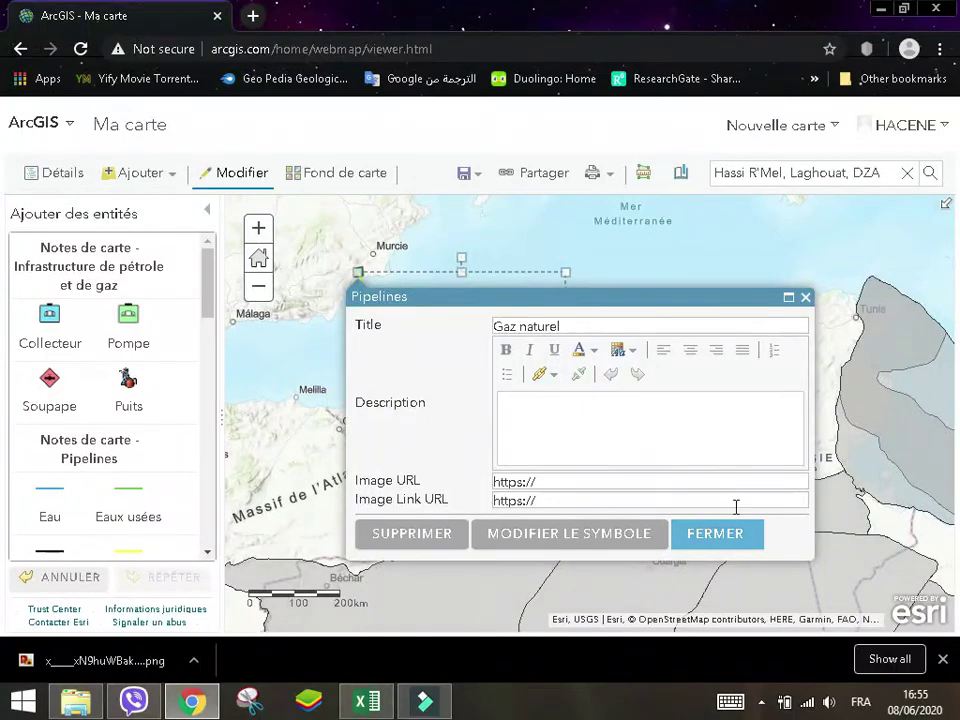
click(737, 552)
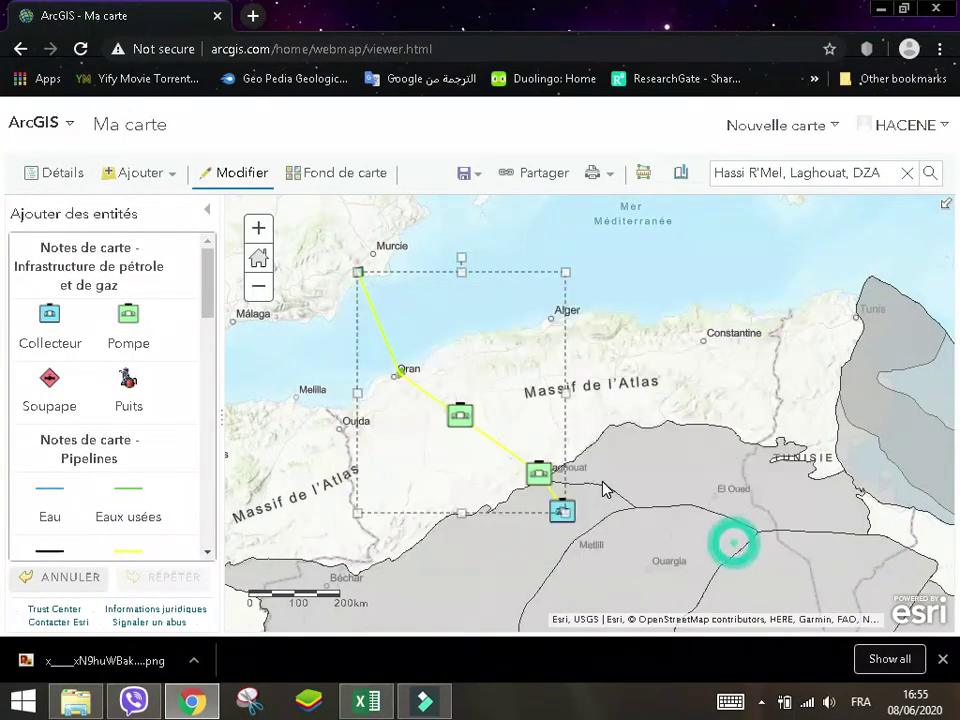
- Generate a print page of the map without legend at the Mediterranean and North Africa extent and review it
scroll(731, 414, down, 2)
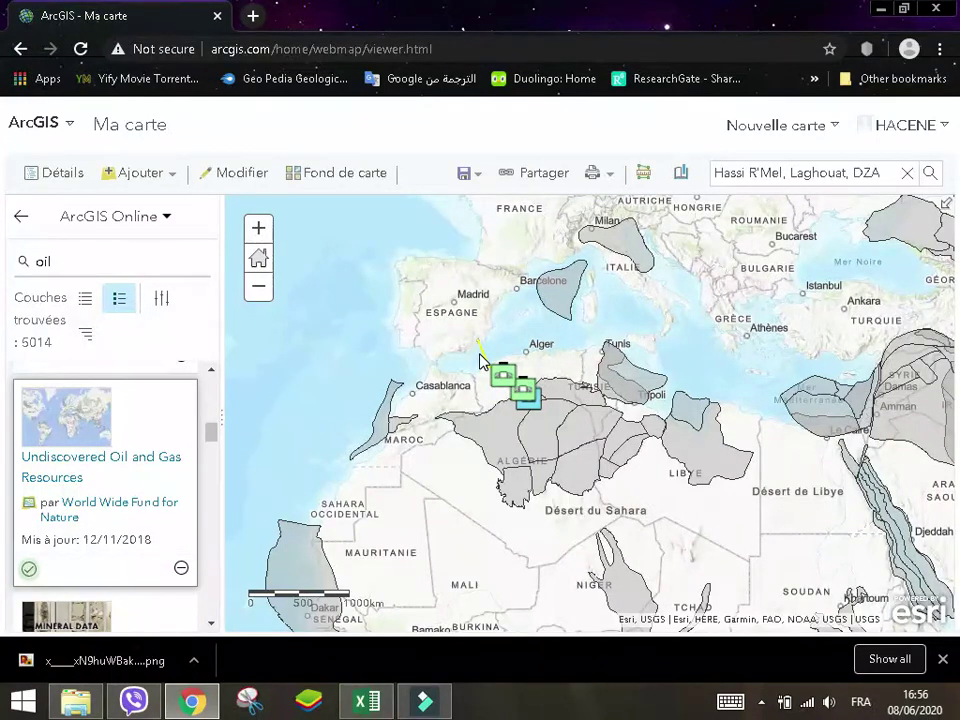
click(599, 173)
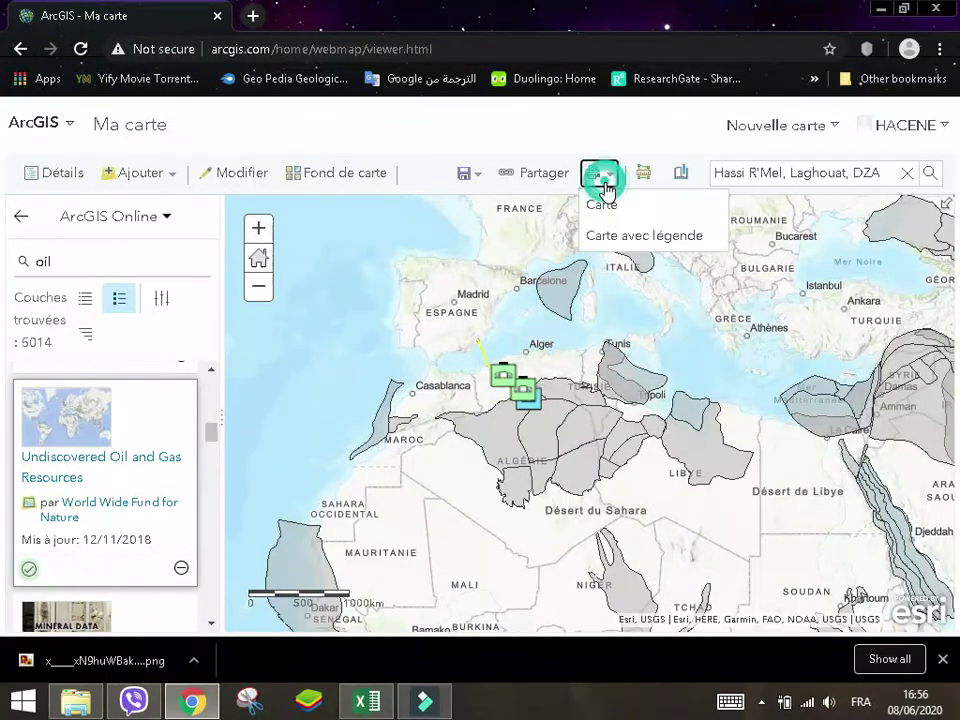
click(603, 206)
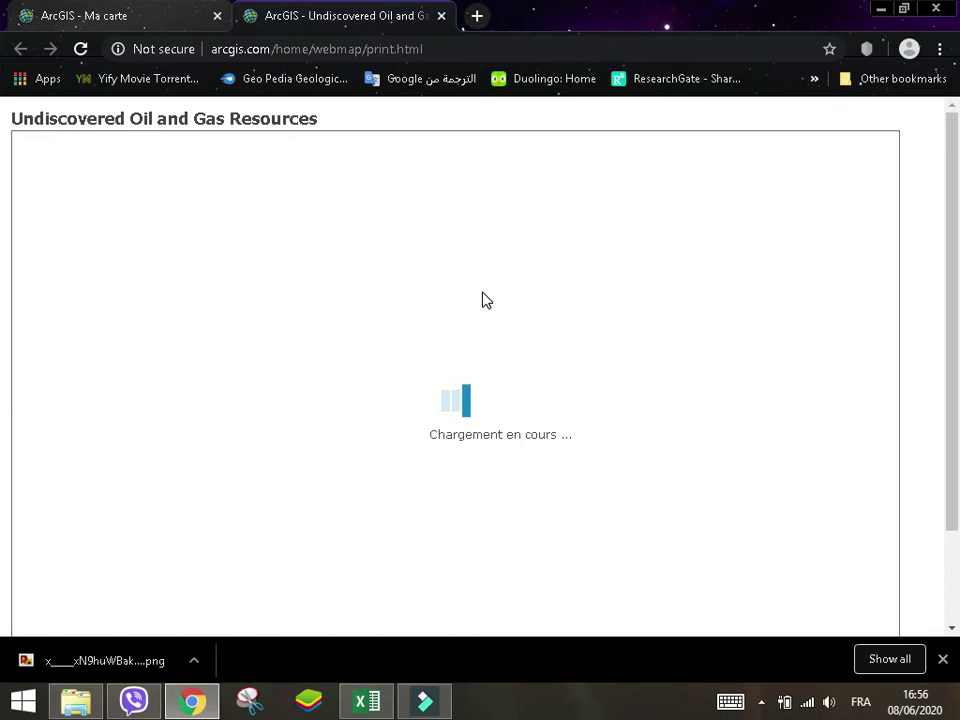
scroll(482, 300, down, 2)
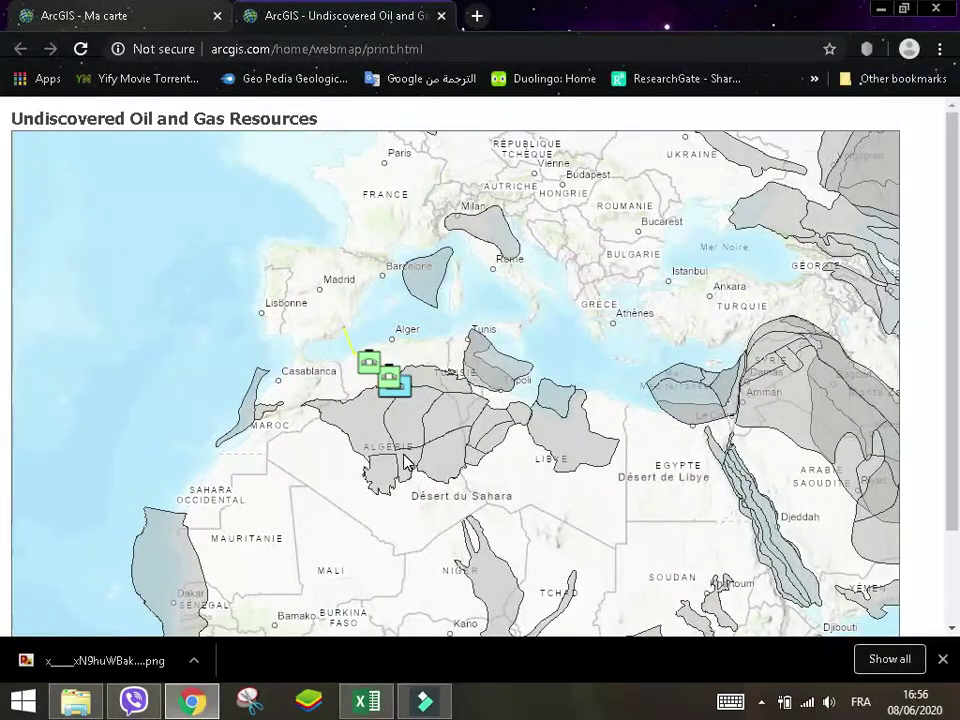
scroll(391, 458, down, 1)
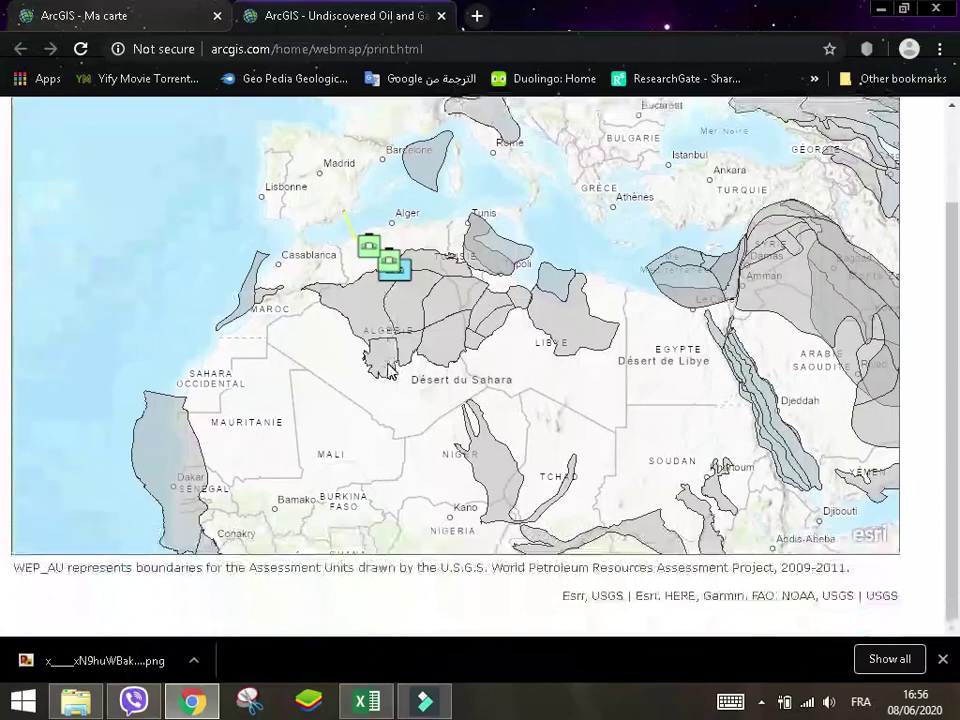
scroll(389, 363, up, 1)
click(152, 18)
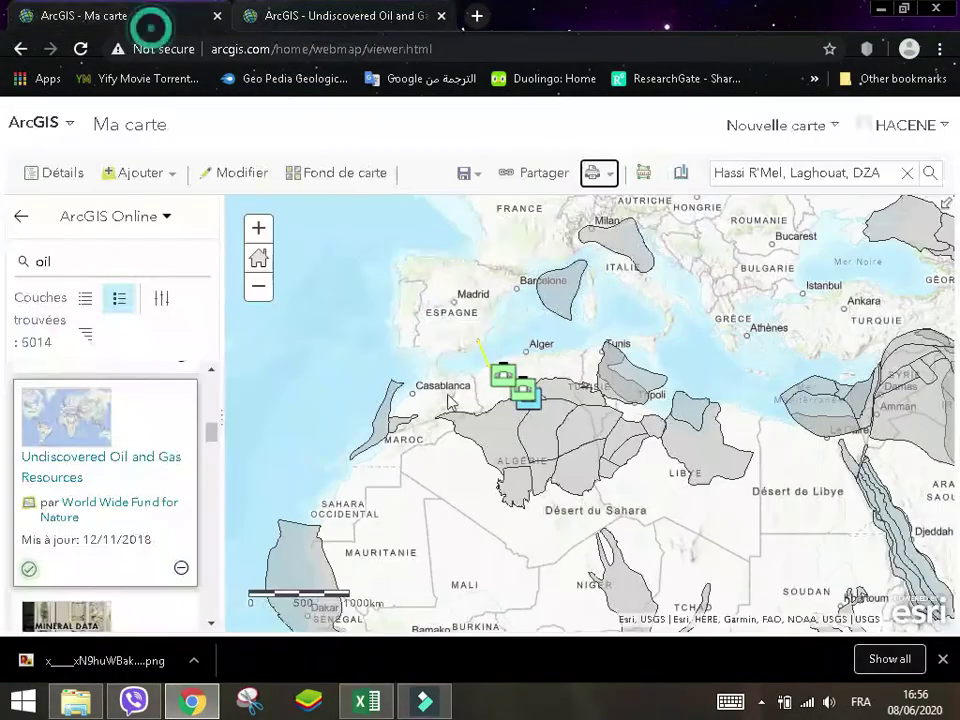
- Replace the print page with a new one without legend, framed on the gas pipeline between Spain and Laghouat
scroll(529, 364, up, 3)
scroll(464, 313, up, 2)
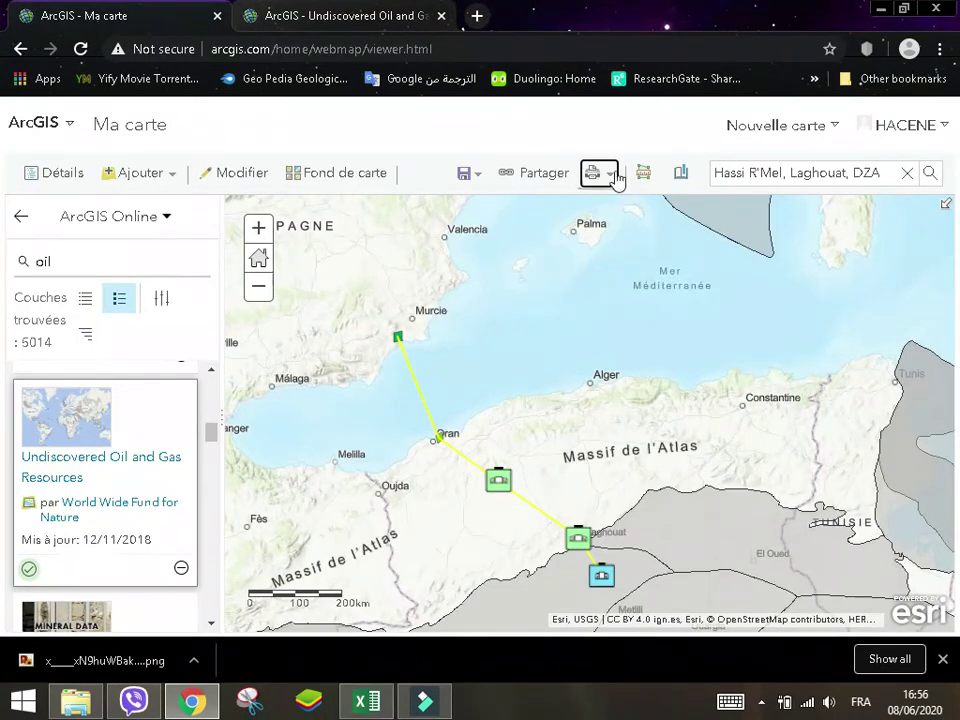
click(443, 17)
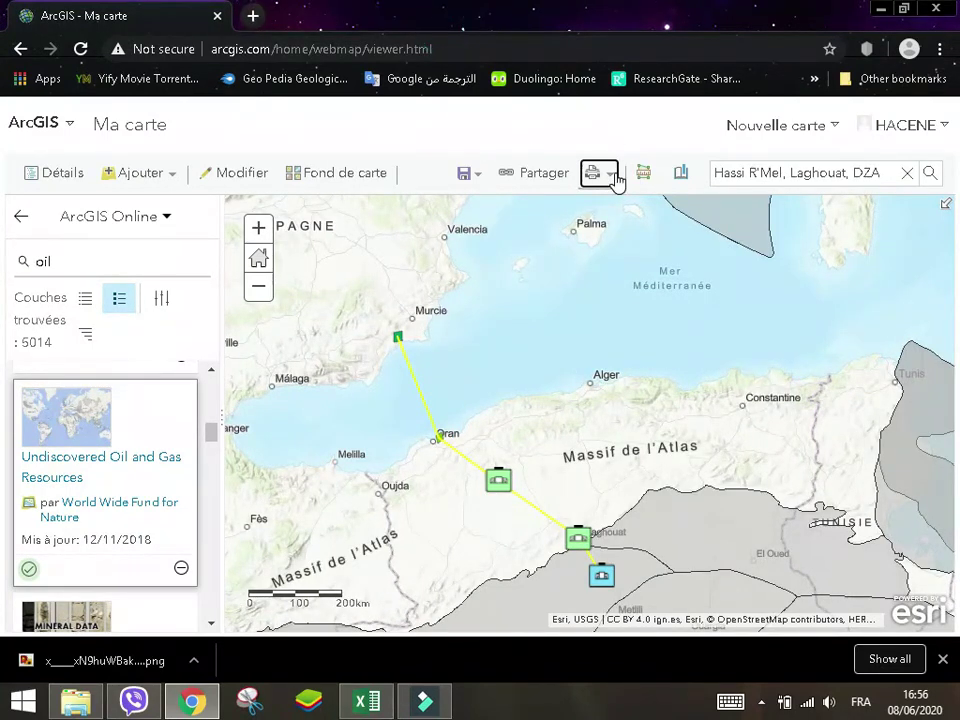
click(612, 177)
click(596, 208)
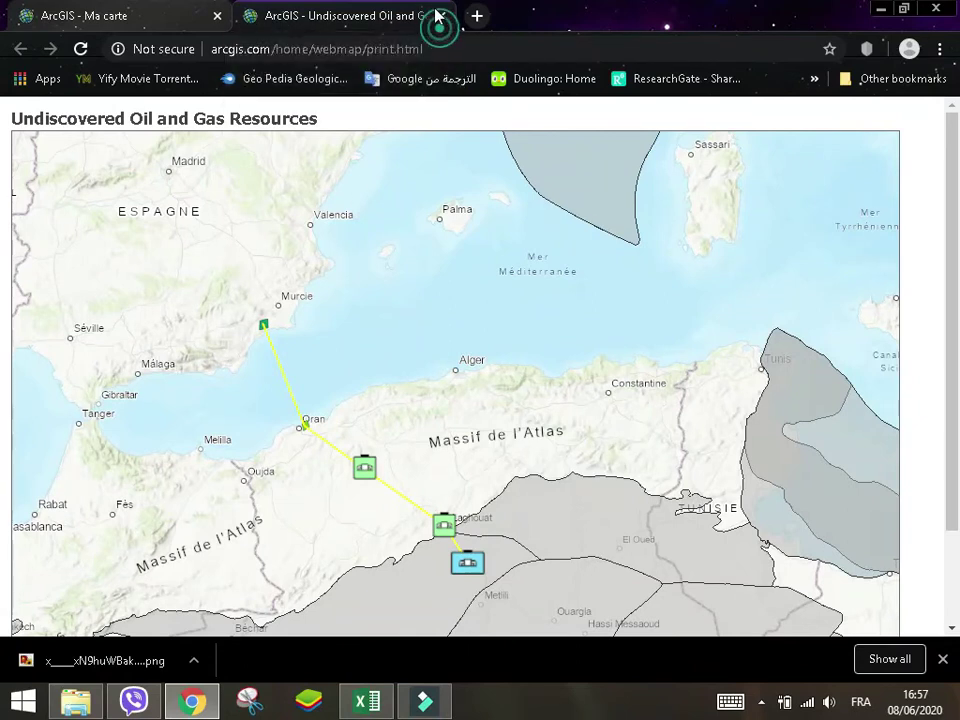
click(150, 15)
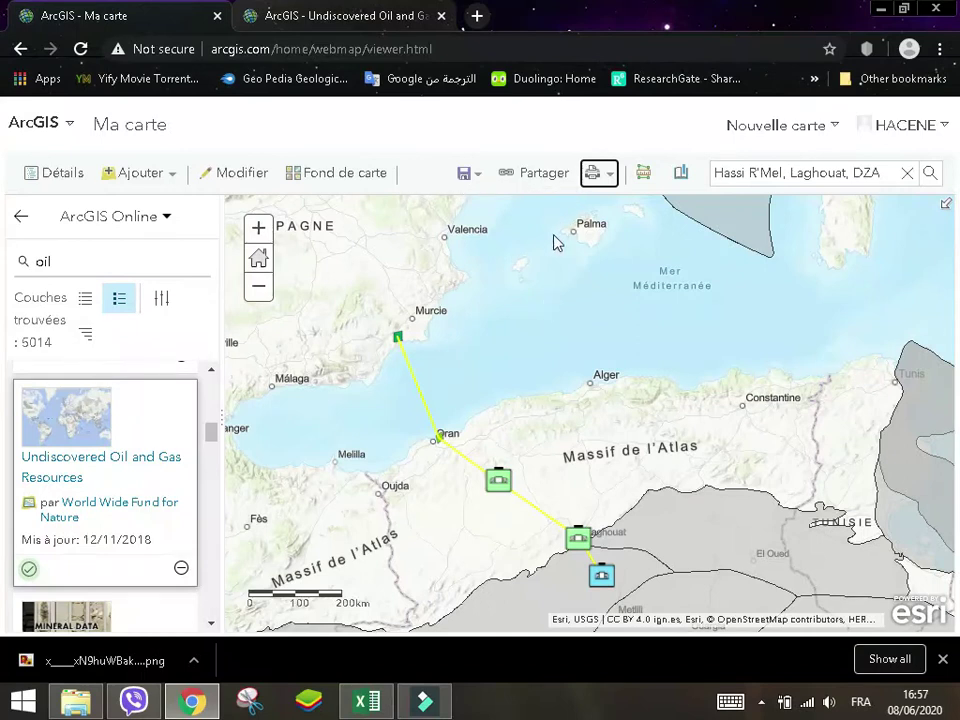
- Save the map for sharing with the title "gas pipeline" and the tag "gas pipe line", keeping the default folder
click(527, 184)
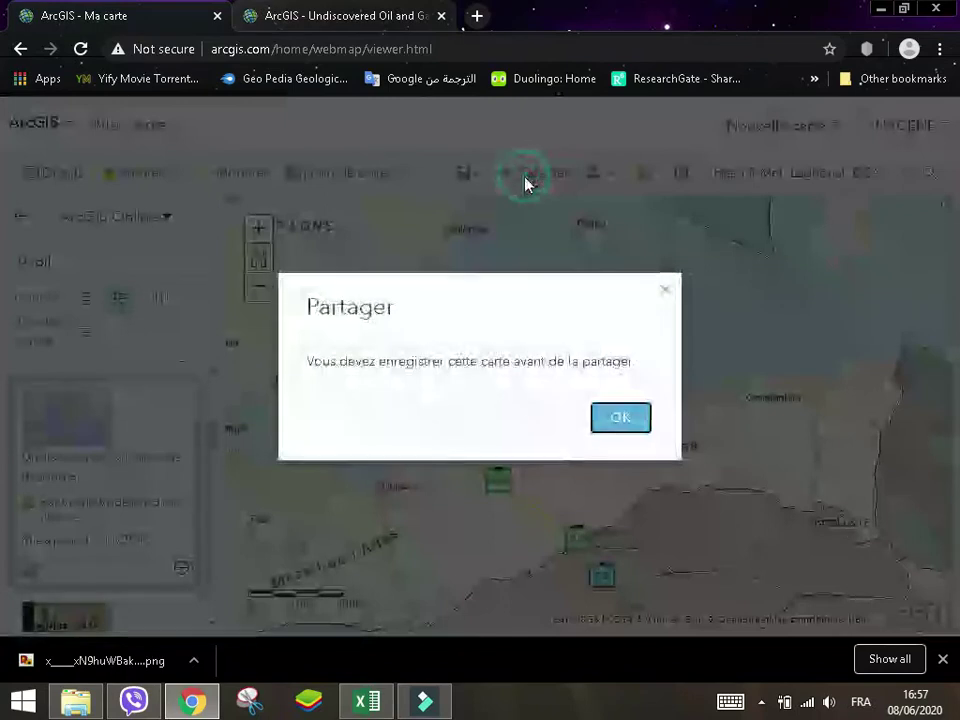
click(610, 428)
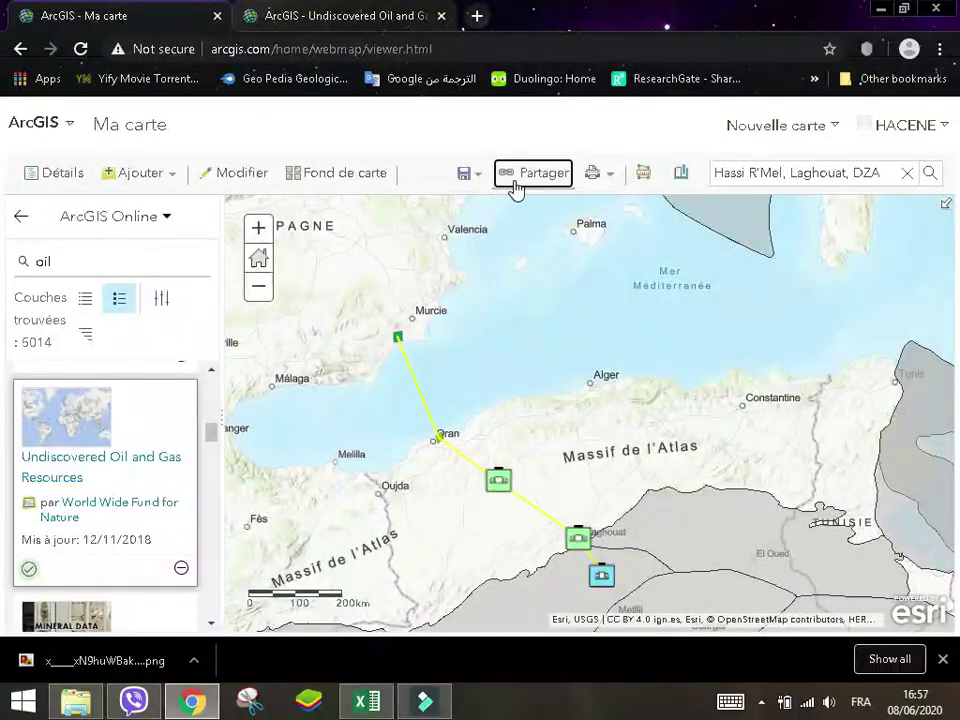
click(457, 186)
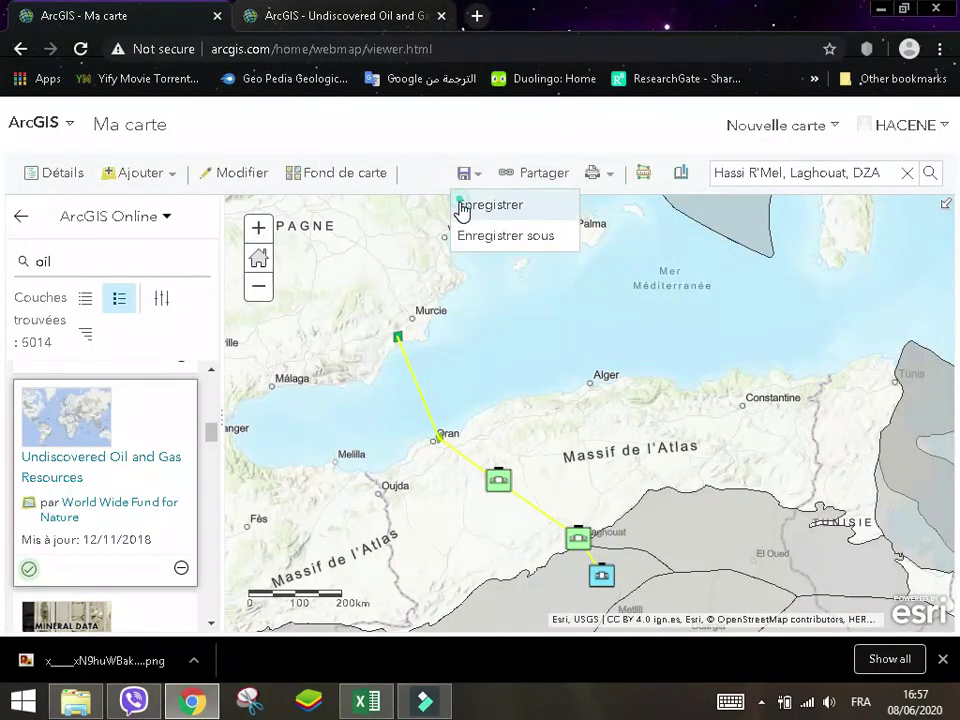
click(463, 207)
click(459, 317)
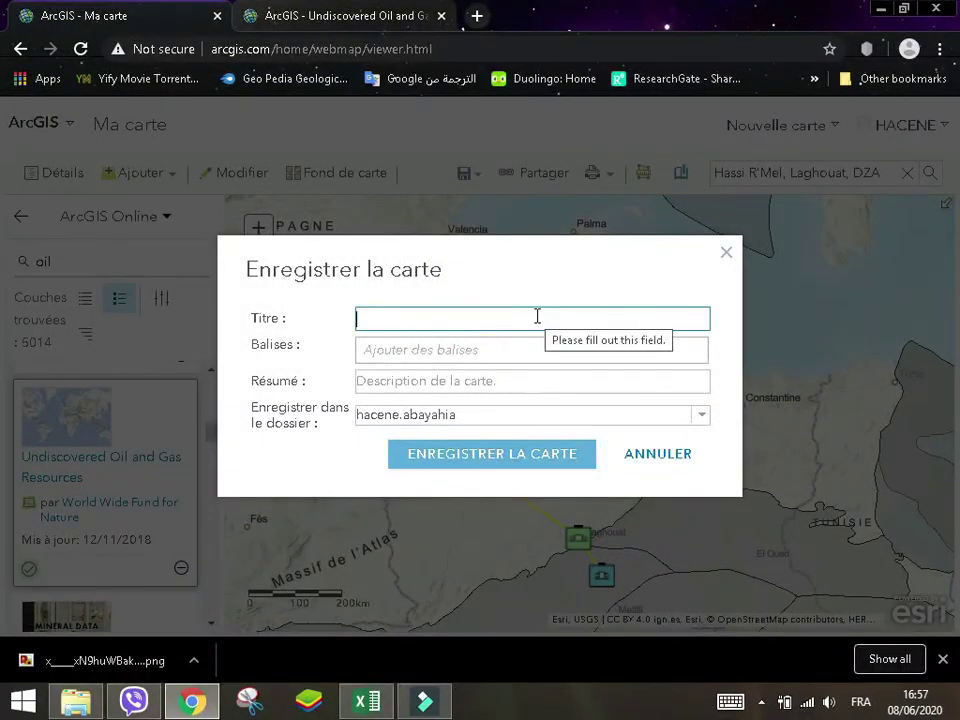
text(gas)
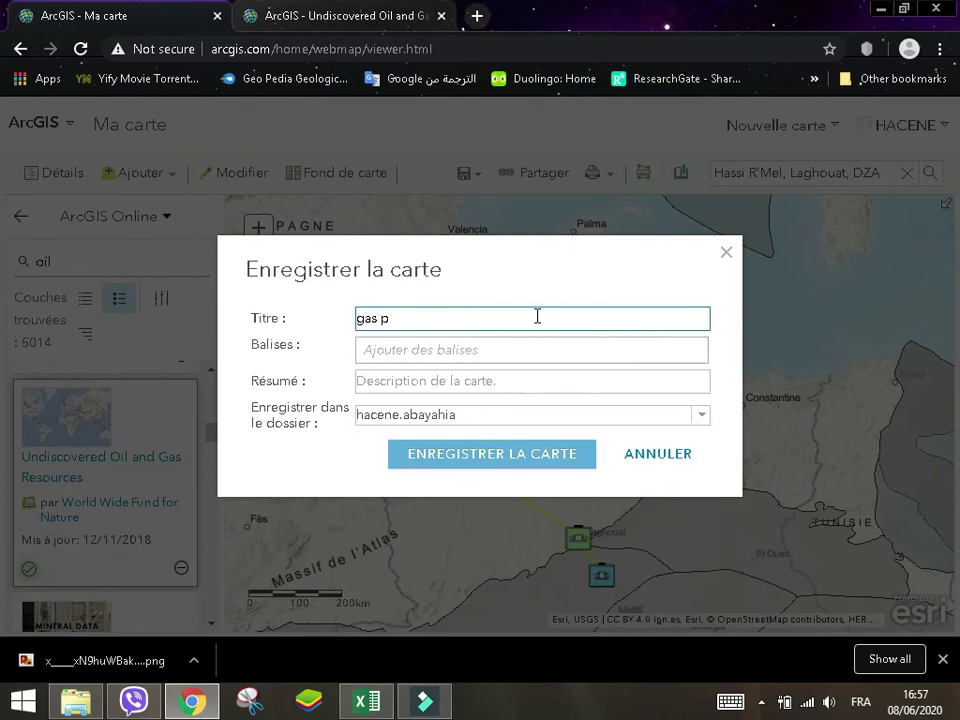
text(peline)
click(497, 352)
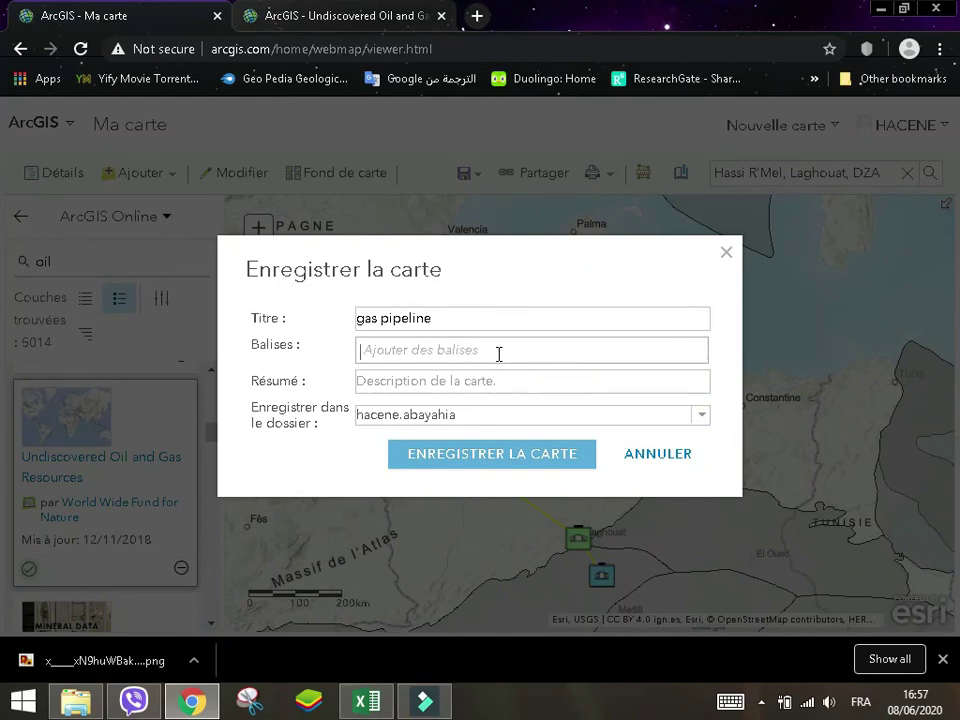
text(gas p)
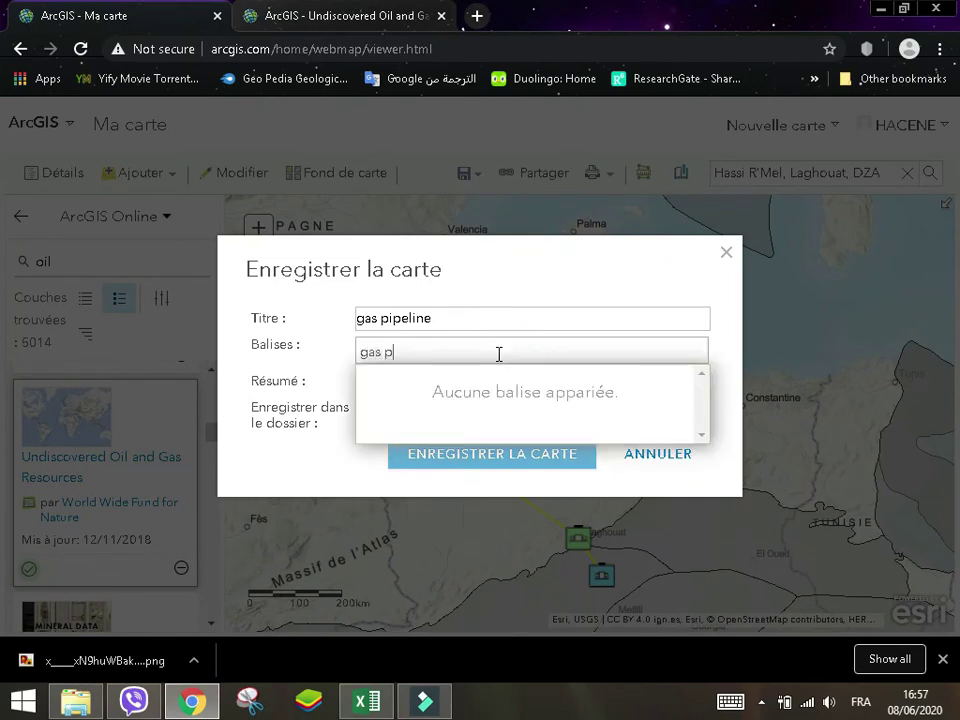
text(ipe line)
click(606, 291)
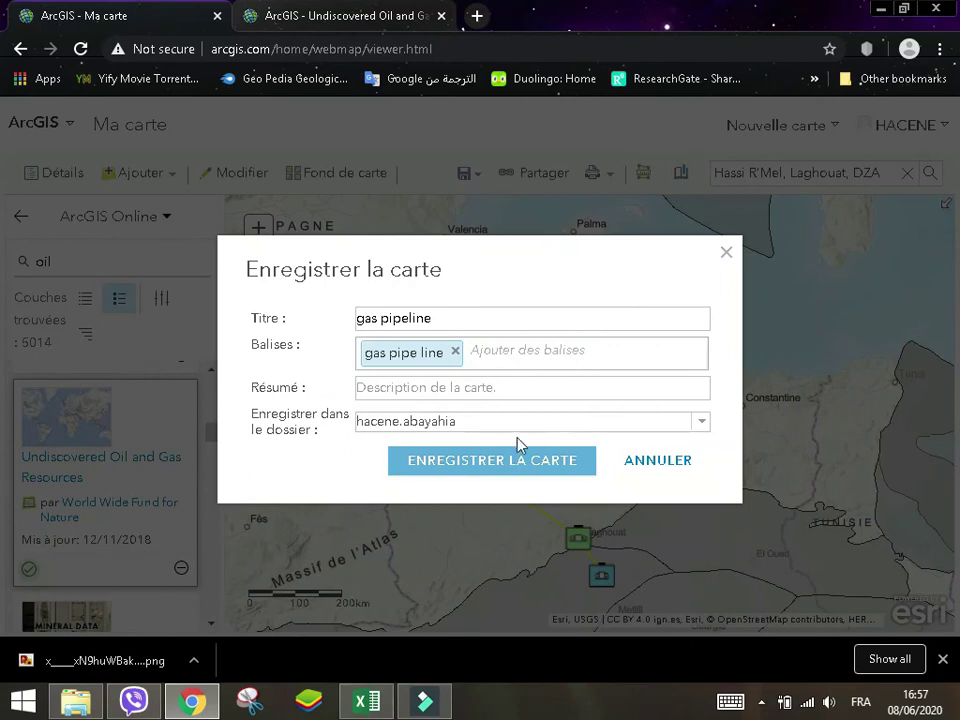
click(455, 464)
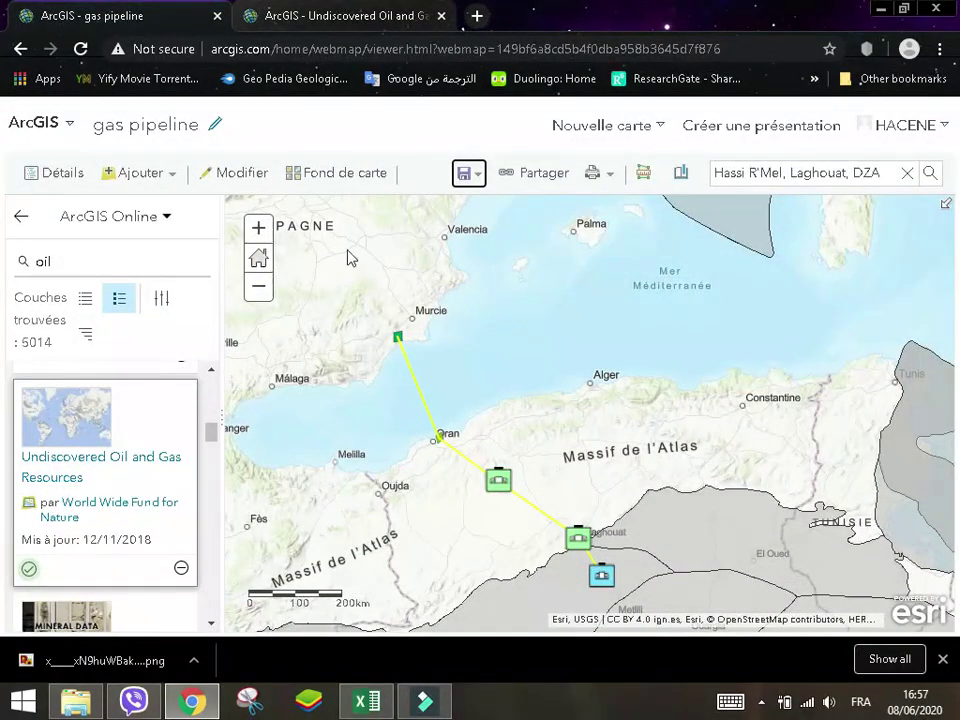
- Share the gas pipeline map with everyone (public) and select its link
click(508, 174)
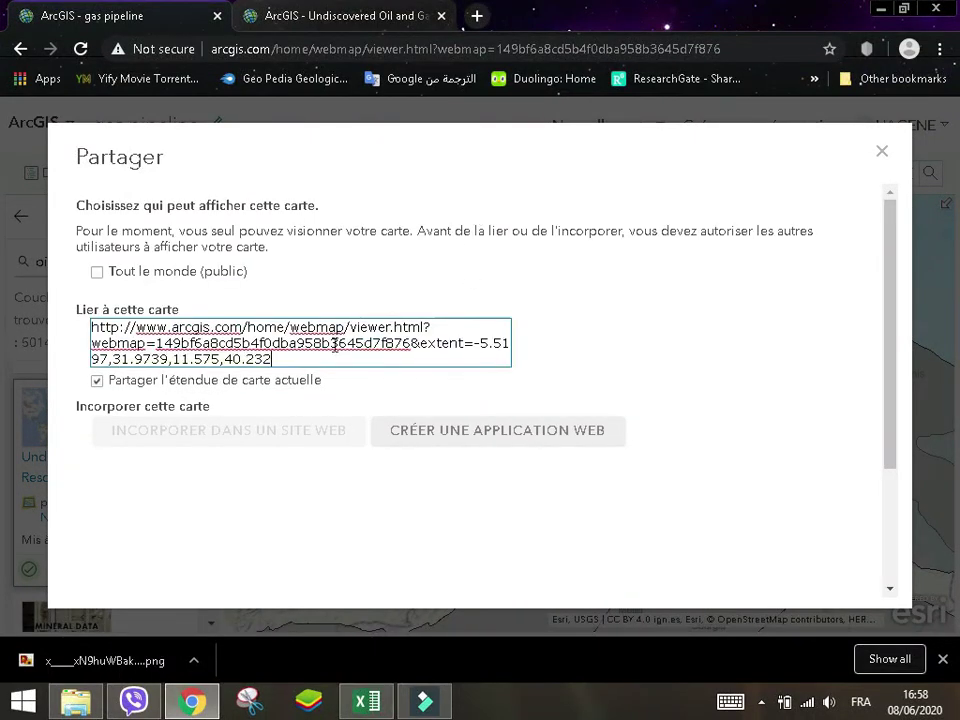
click(102, 273)
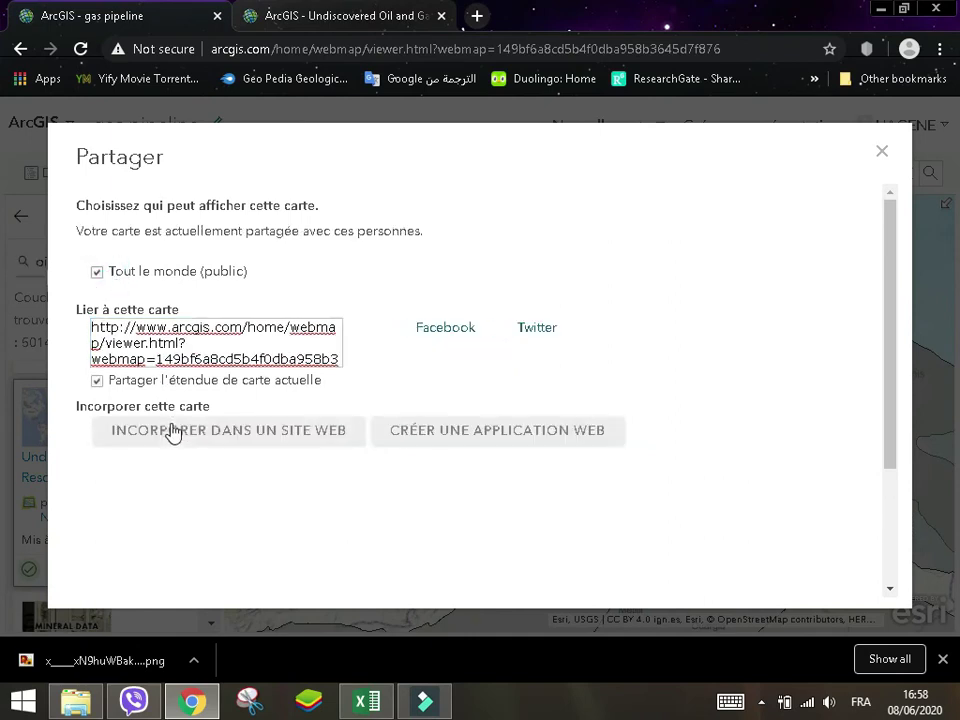
triple_click(282, 328)
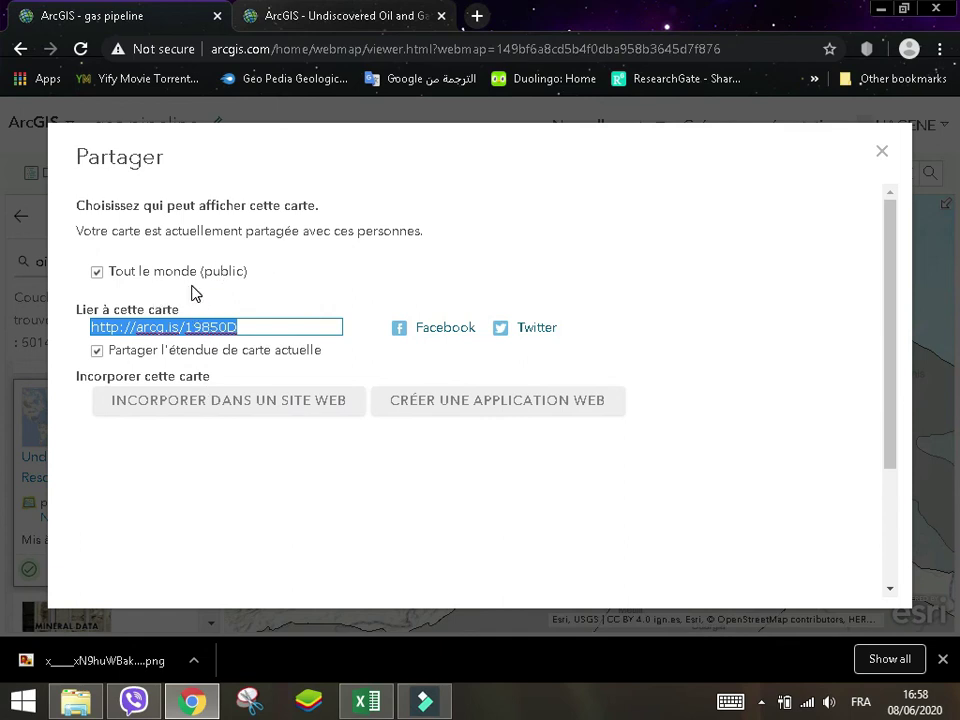
- Withdraw the map's public sharing, select its link again, and close the sharing settings
click(97, 271)
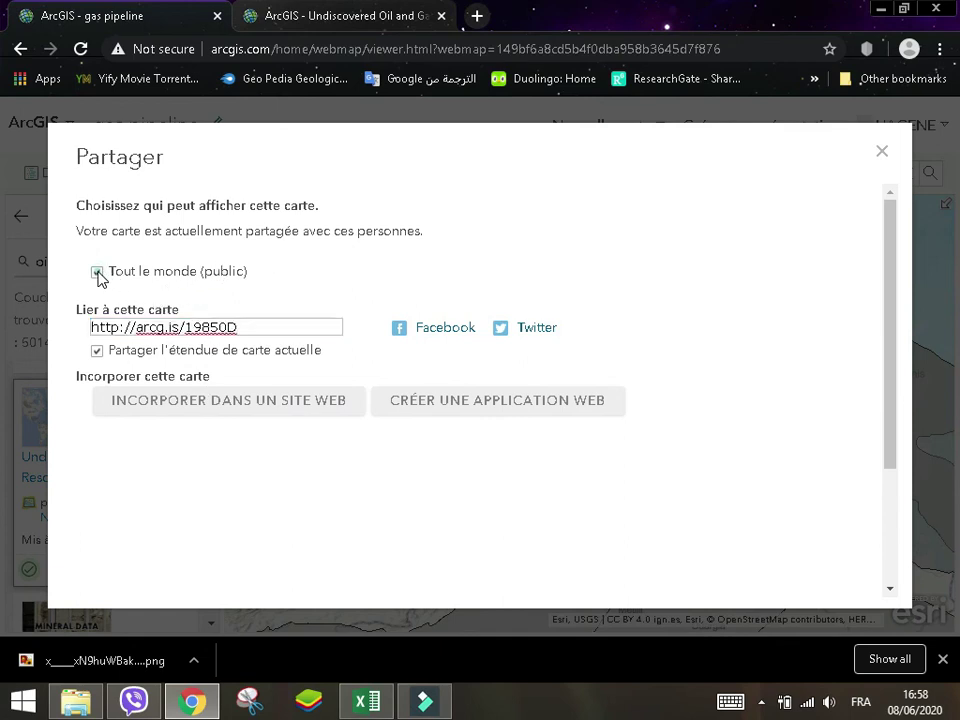
click(265, 327)
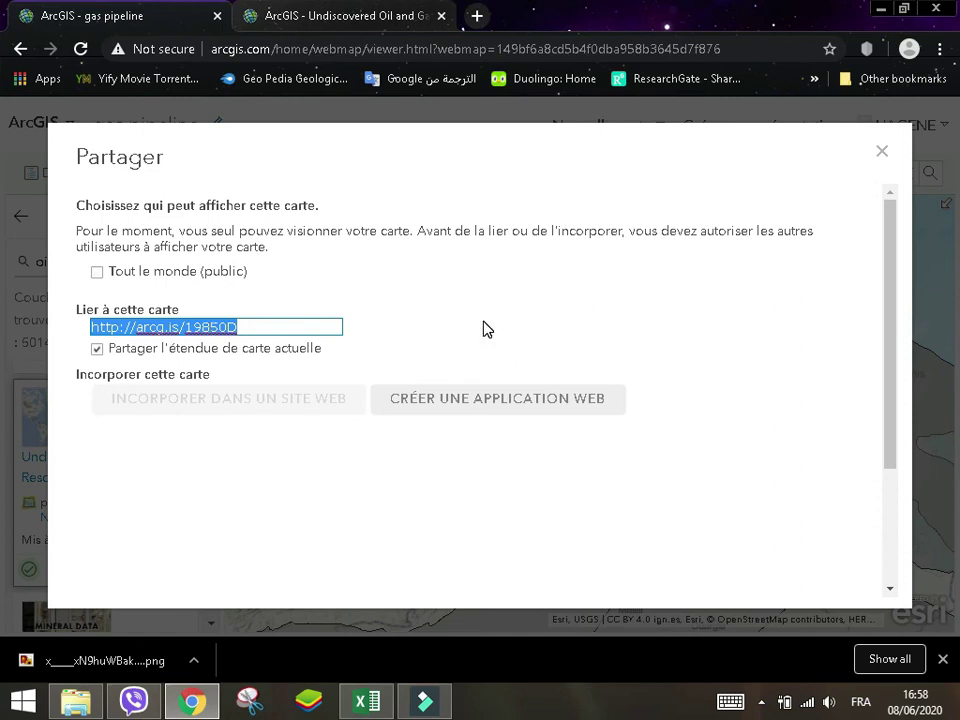
click(882, 151)
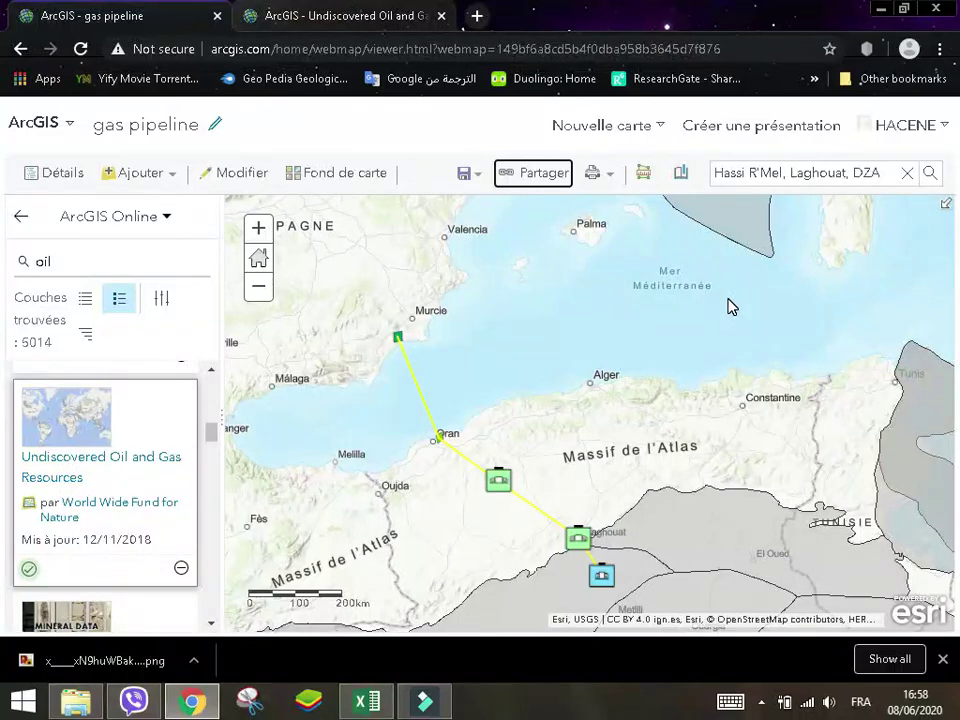